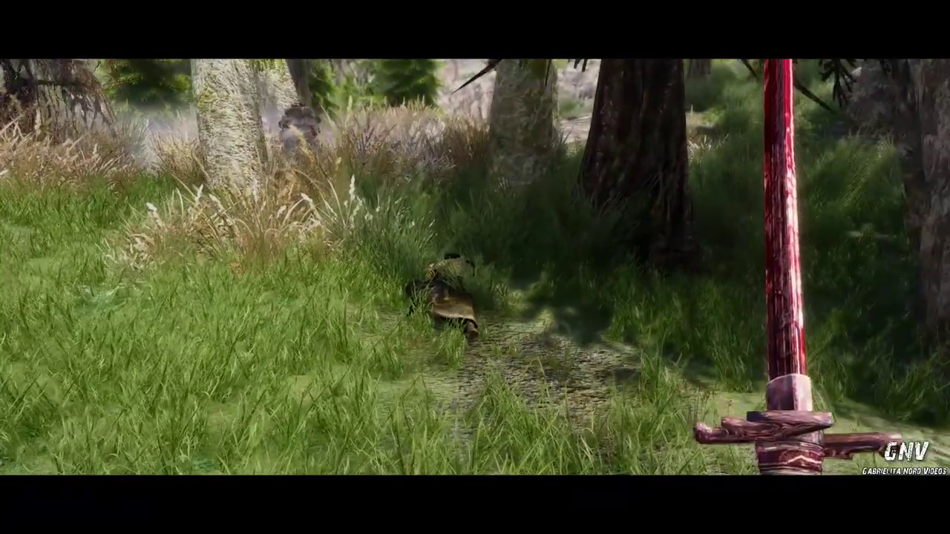
{"action": "key", "text": "r"}
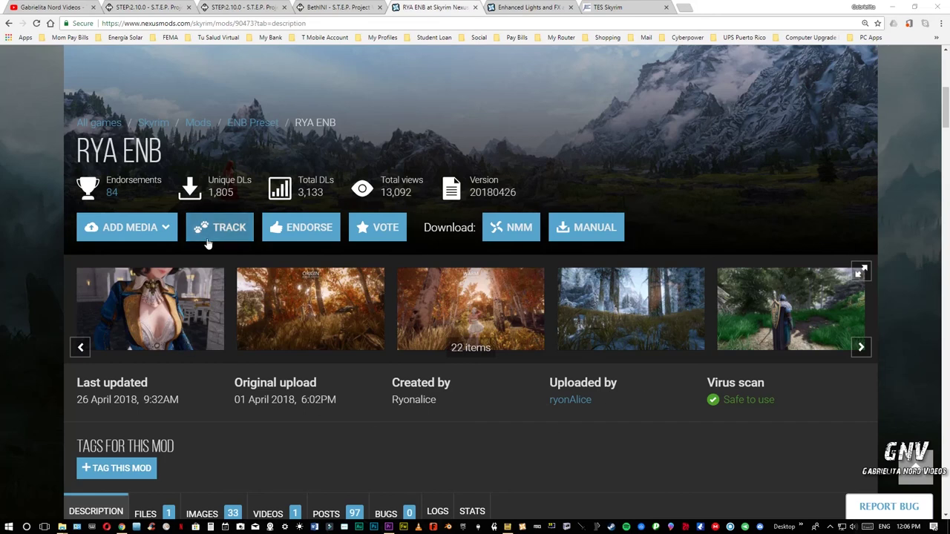
Open the Skyrim RYA ENB [Demostración] video from the YouTube channel page, pause it and look over its description
{"action": "left_click", "coordinate": [58, 9]}
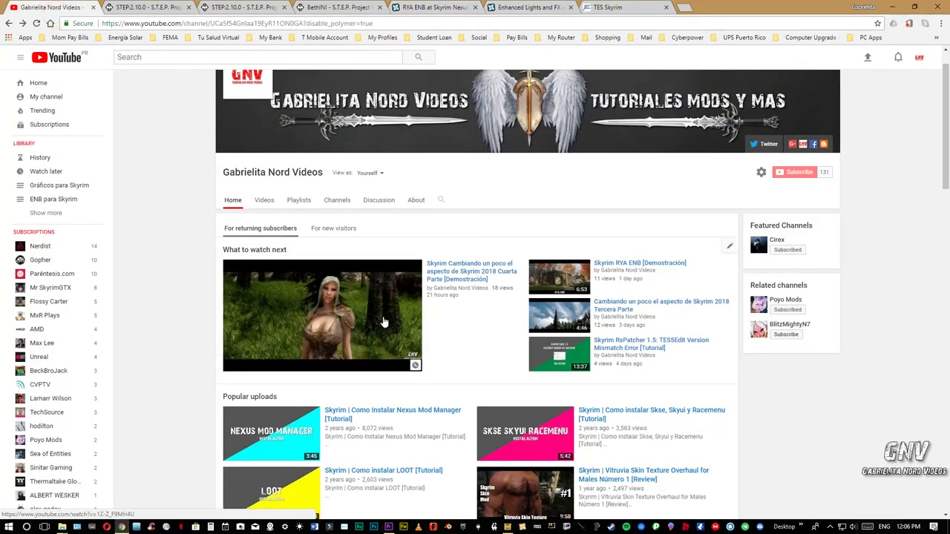
{"action": "left_click", "coordinate": [477, 277]}
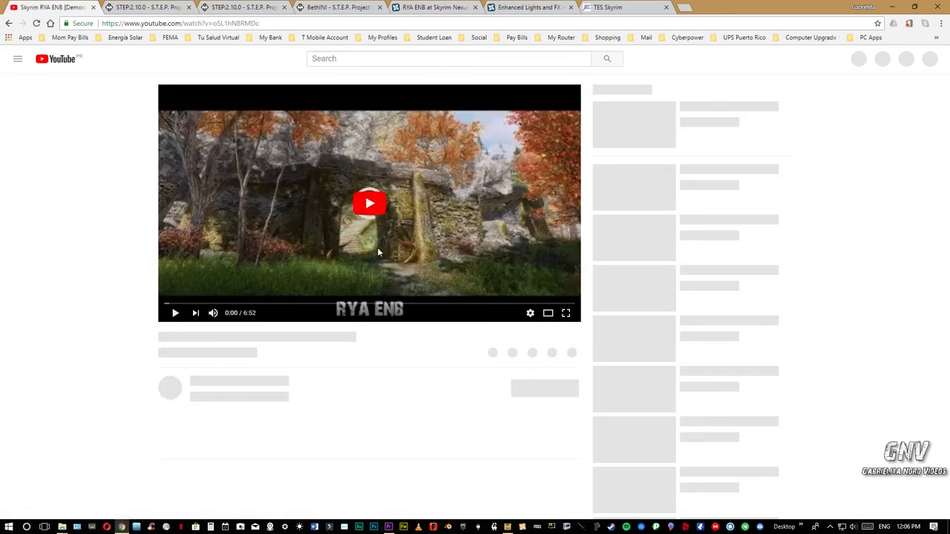
{"action": "left_click", "coordinate": [378, 248]}
{"action": "scroll", "coordinate": [385, 272], "scroll_direction": "down", "scroll_amount": 2}
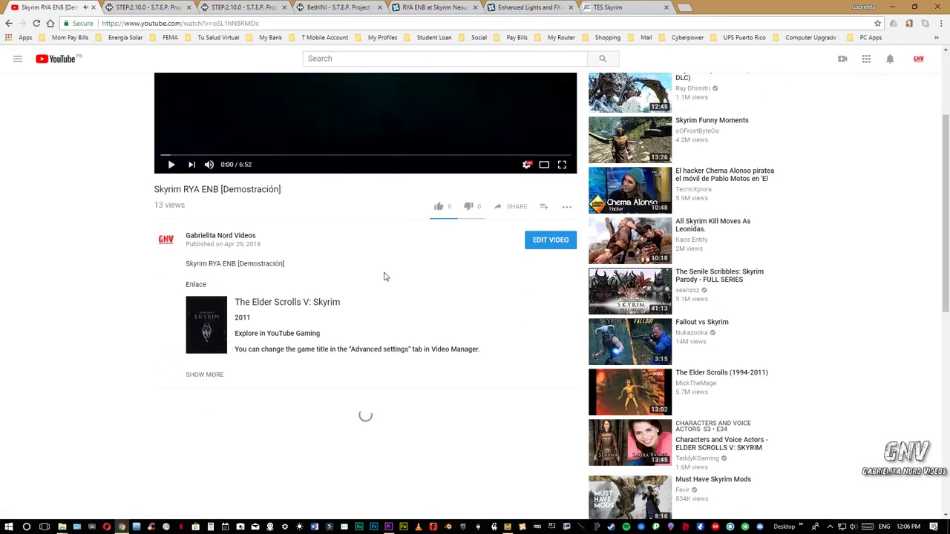
{"action": "scroll", "coordinate": [385, 276], "scroll_direction": "up", "scroll_amount": 2}
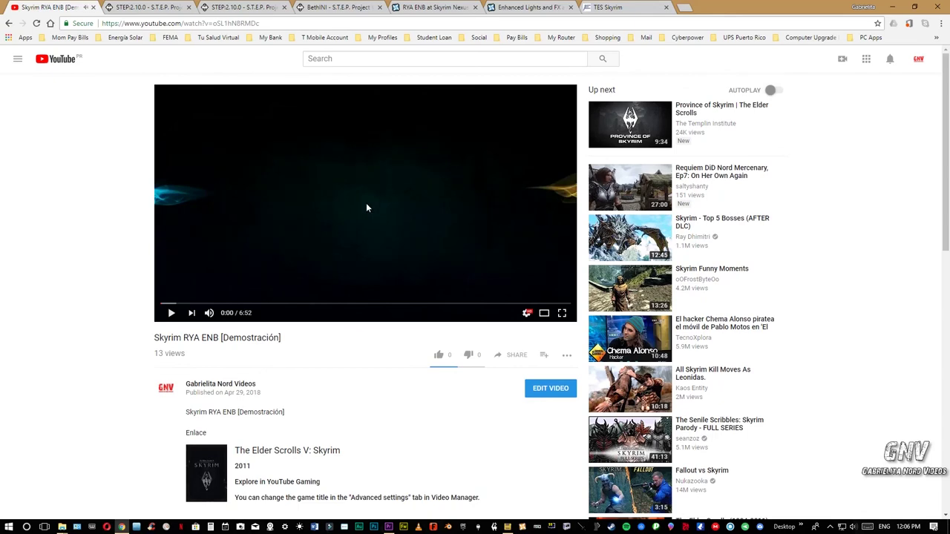
Select the demonstration video's web address and look over the details below the video
{"action": "left_click", "coordinate": [256, 25]}
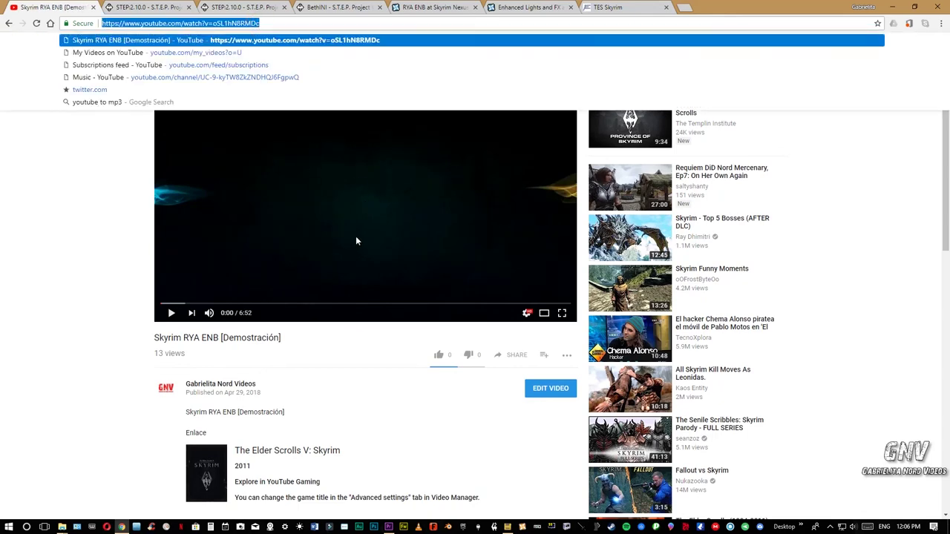
{"action": "scroll", "coordinate": [356, 241], "scroll_direction": "down", "scroll_amount": 3}
{"action": "scroll", "coordinate": [350, 233], "scroll_direction": "up", "scroll_amount": 2}
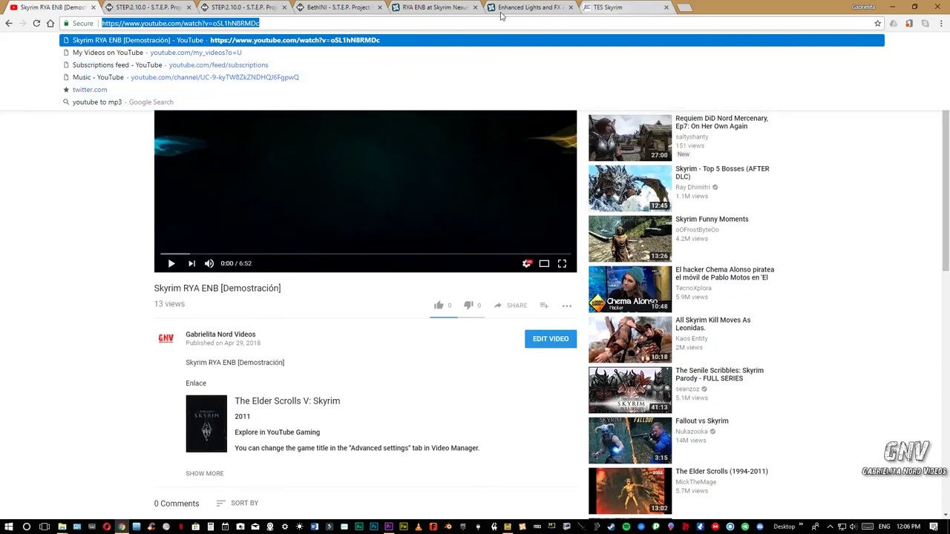
View the first seven screenshots in the RYA ENB mod page's image gallery, then close the gallery
{"action": "left_click", "coordinate": [424, 13]}
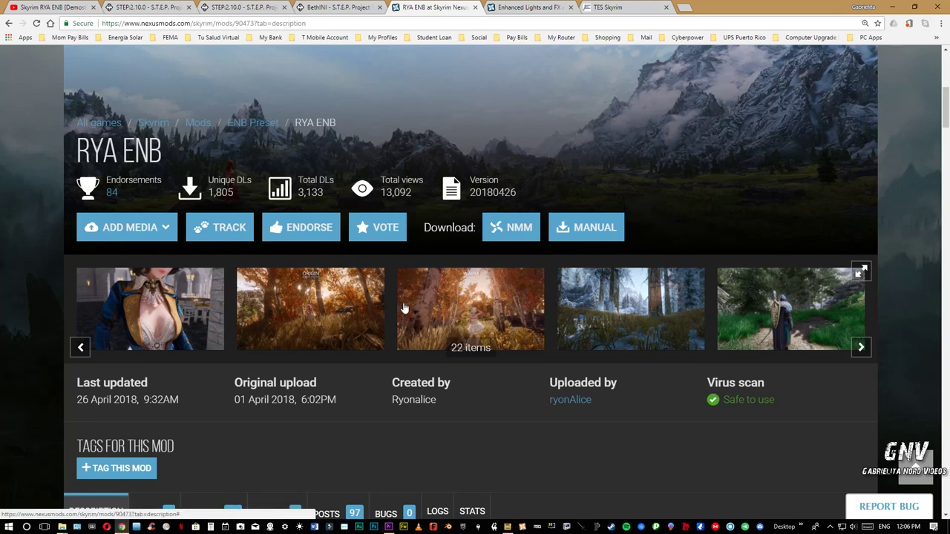
{"action": "left_click", "coordinate": [183, 316]}
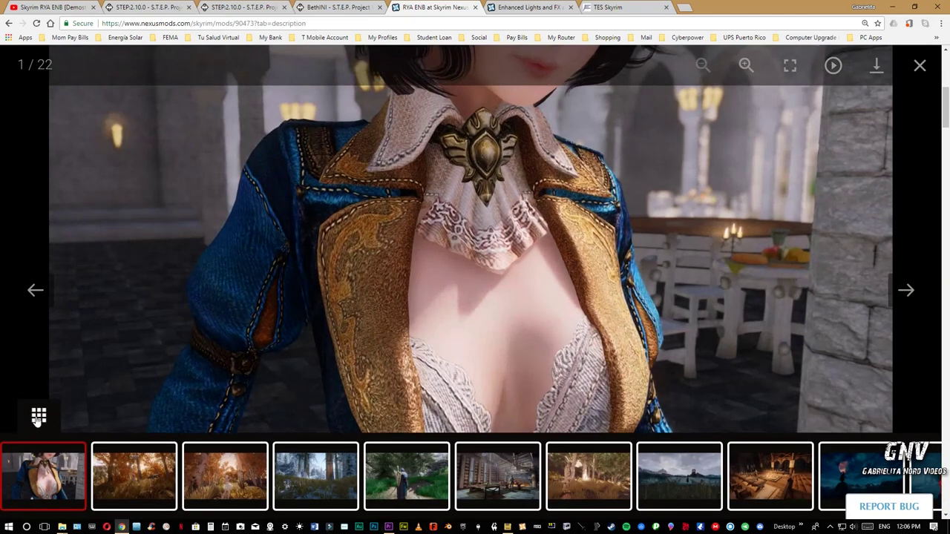
{"action": "left_click", "coordinate": [39, 415]}
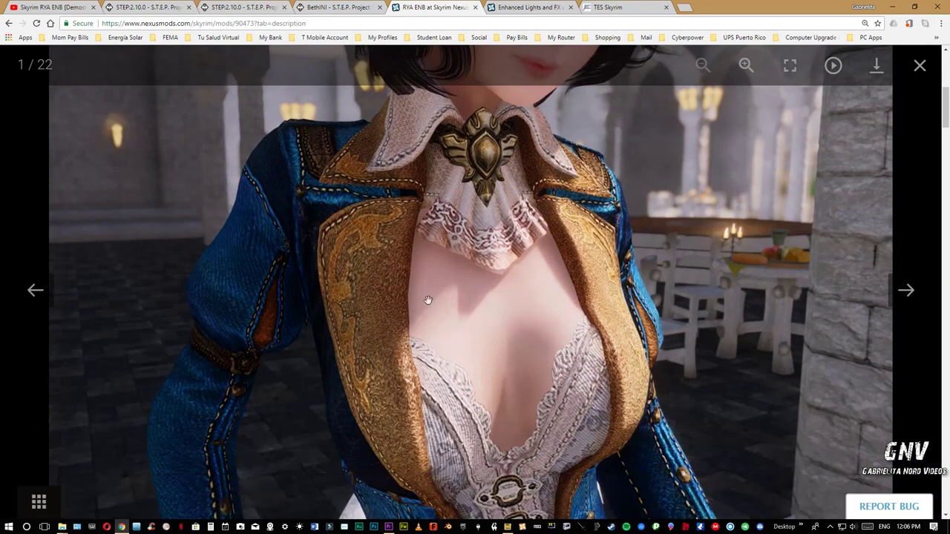
{"action": "left_click", "coordinate": [906, 291]}
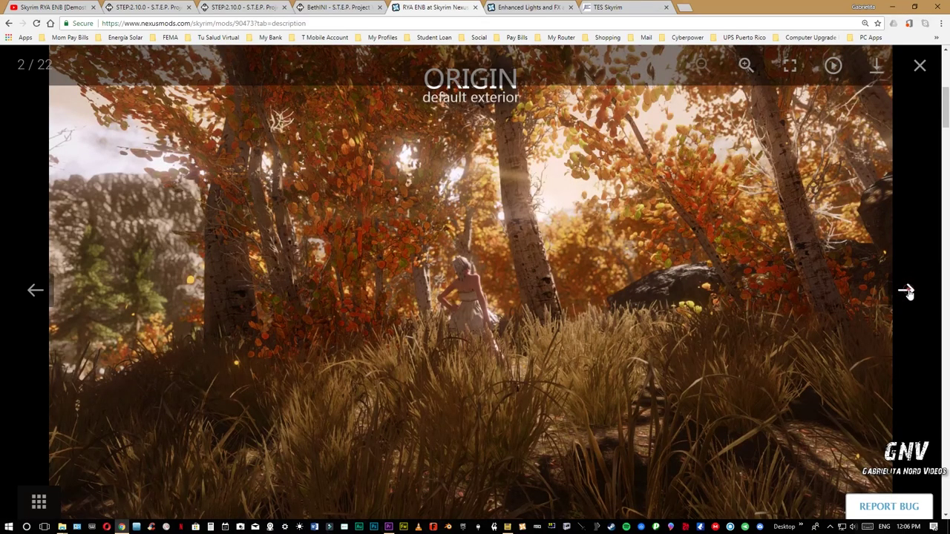
{"action": "left_click", "coordinate": [907, 292]}
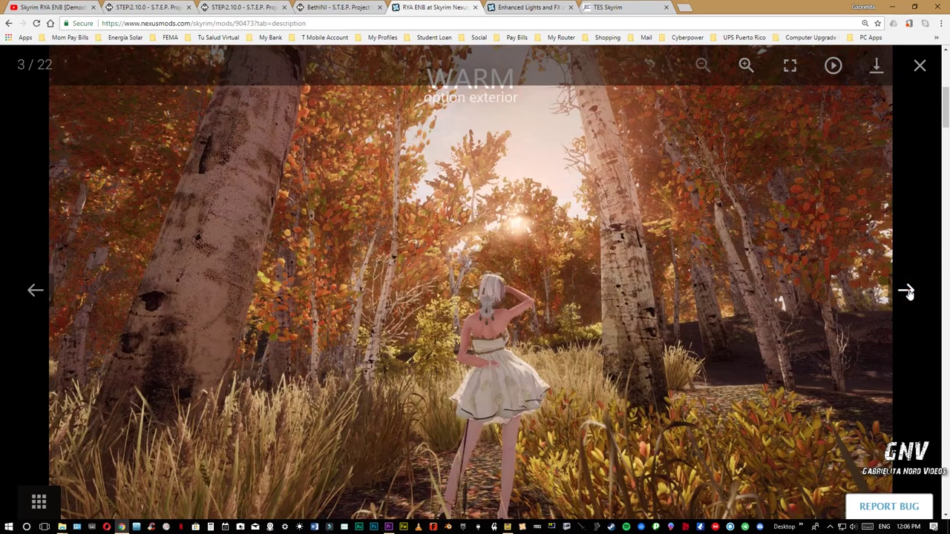
{"action": "left_click", "coordinate": [907, 291]}
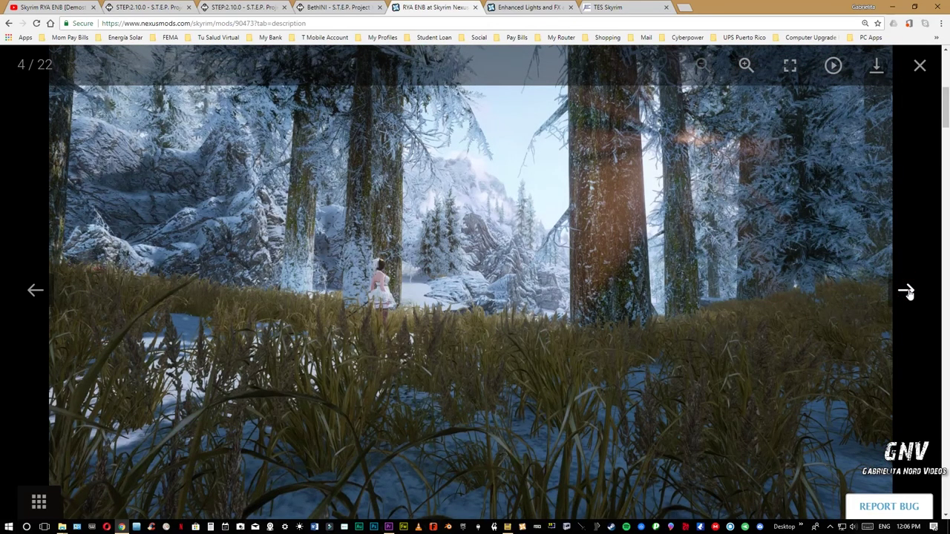
{"action": "left_click", "coordinate": [907, 291]}
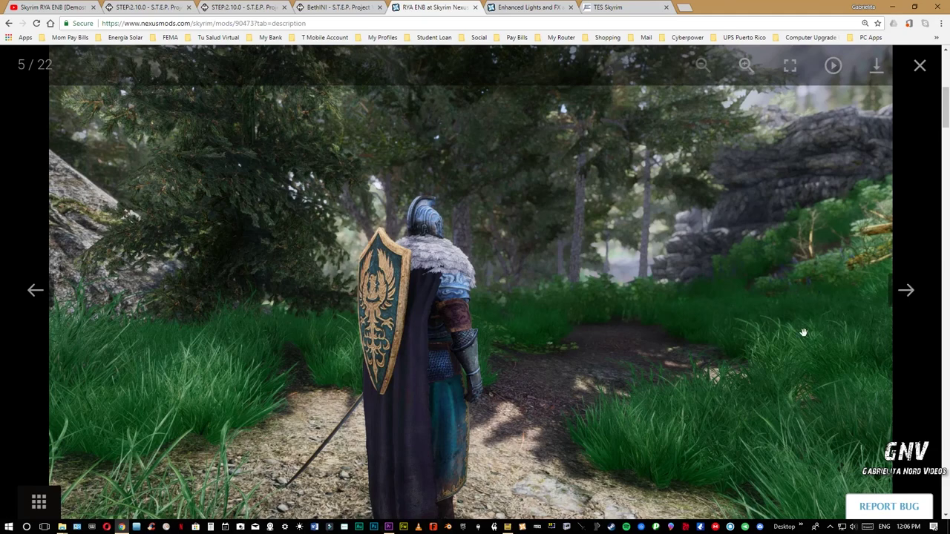
{"action": "left_click", "coordinate": [906, 291]}
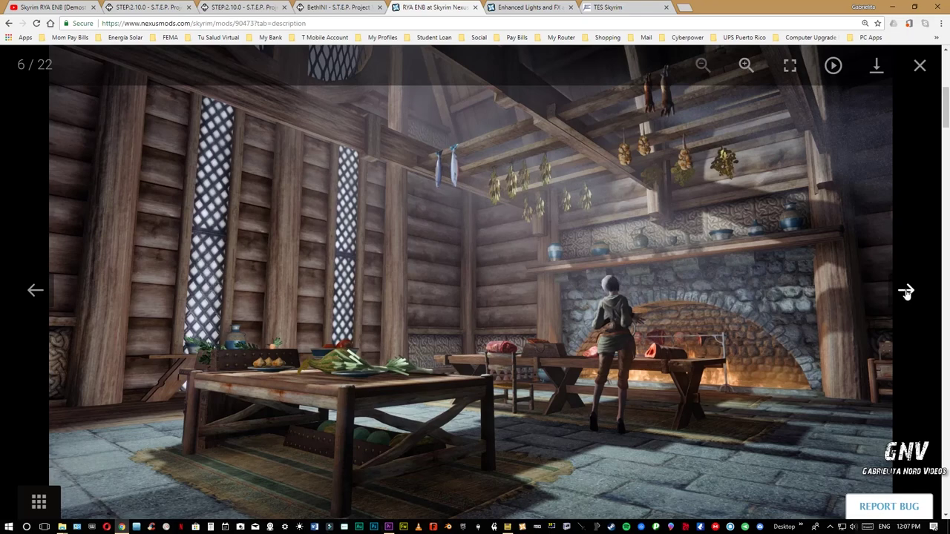
{"action": "left_click", "coordinate": [905, 291]}
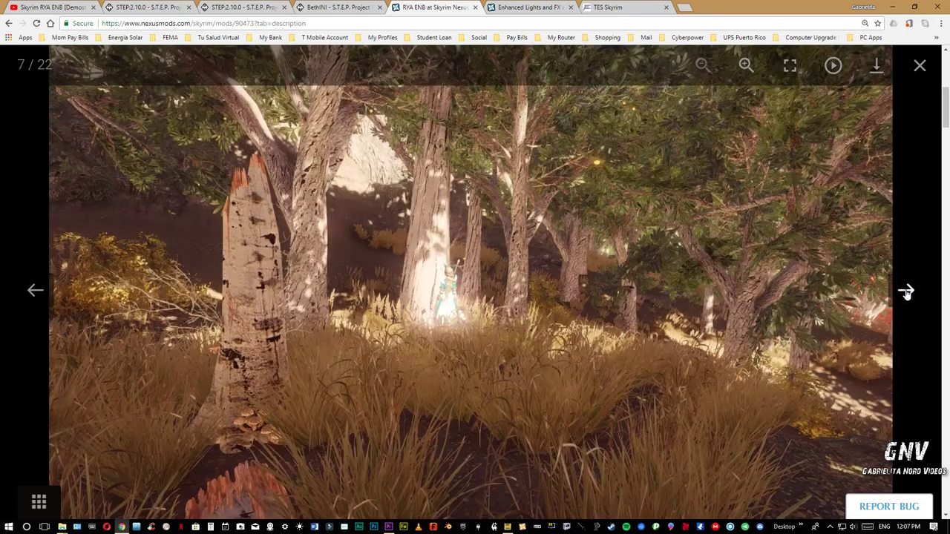
{"action": "left_click", "coordinate": [919, 66]}
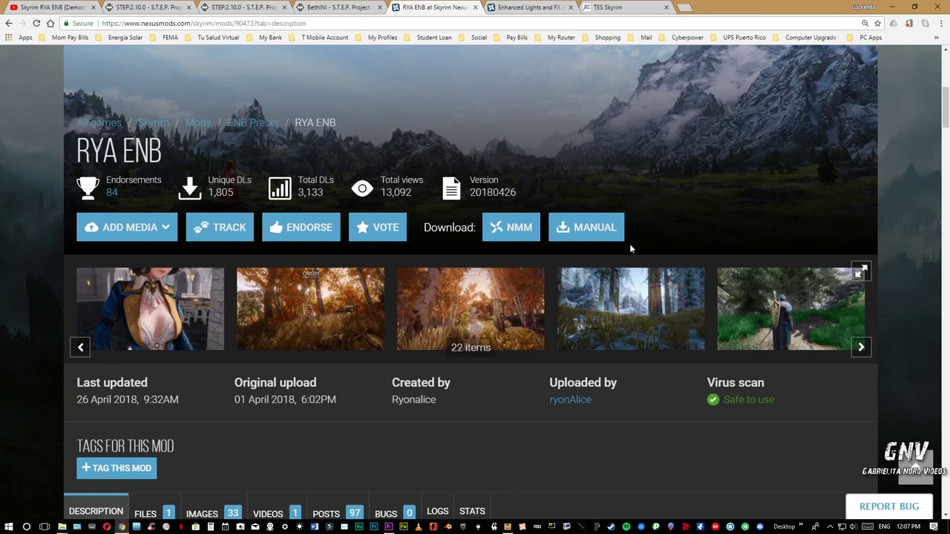
Expand the Requirements section of the RYA ENB mod description and read the listed mods
{"action": "scroll", "coordinate": [494, 296], "scroll_direction": "down", "scroll_amount": 2}
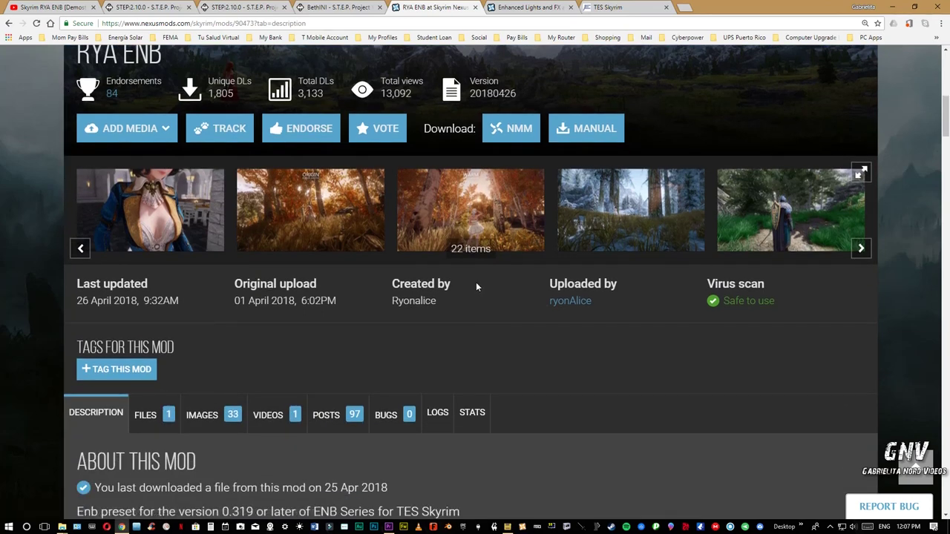
{"action": "scroll", "coordinate": [476, 286], "scroll_direction": "down", "scroll_amount": 5}
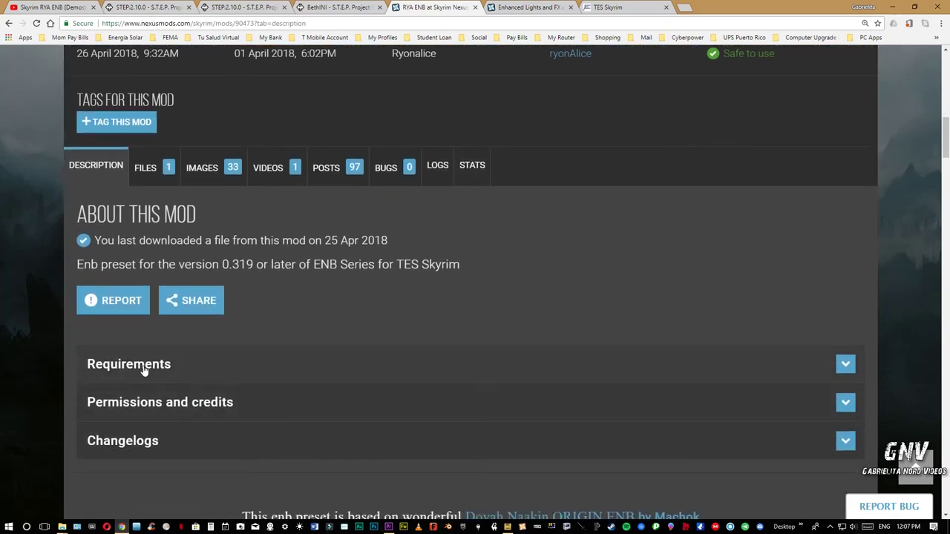
{"action": "left_click", "coordinate": [119, 371]}
{"action": "scroll", "coordinate": [126, 368], "scroll_direction": "down", "scroll_amount": 3}
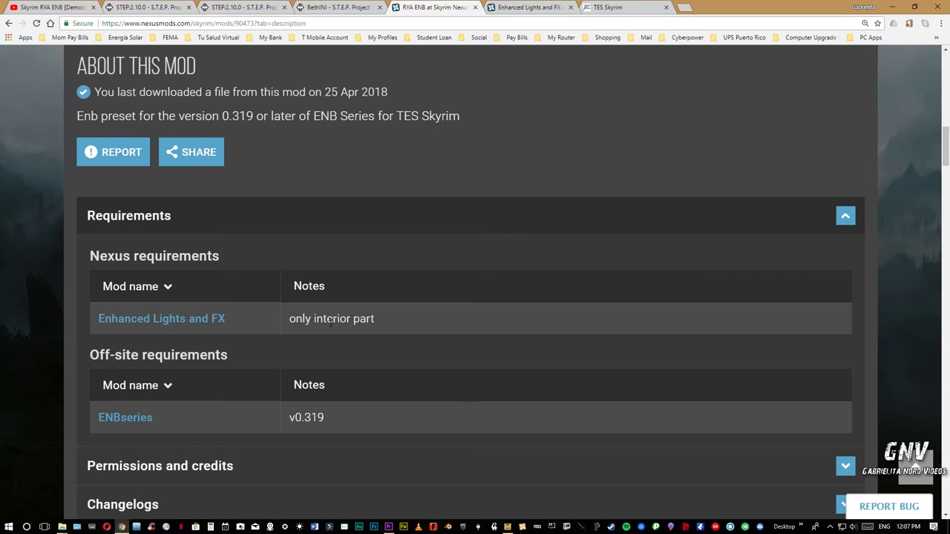
Switch to the Enhanced Lights and FX mod page and show its main files
{"action": "left_click", "coordinate": [527, 9]}
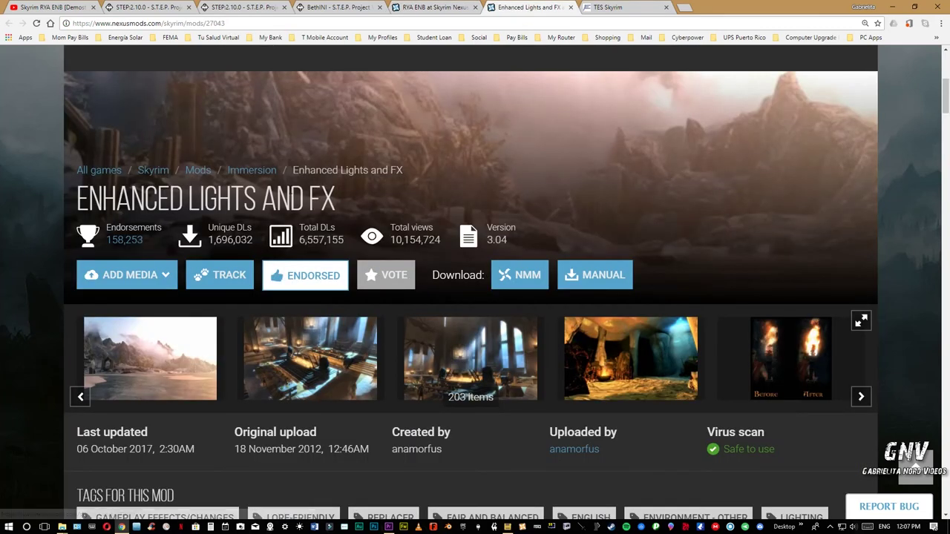
{"action": "scroll", "coordinate": [370, 243], "scroll_direction": "down", "scroll_amount": 3}
{"action": "scroll", "coordinate": [369, 240], "scroll_direction": "down", "scroll_amount": 1}
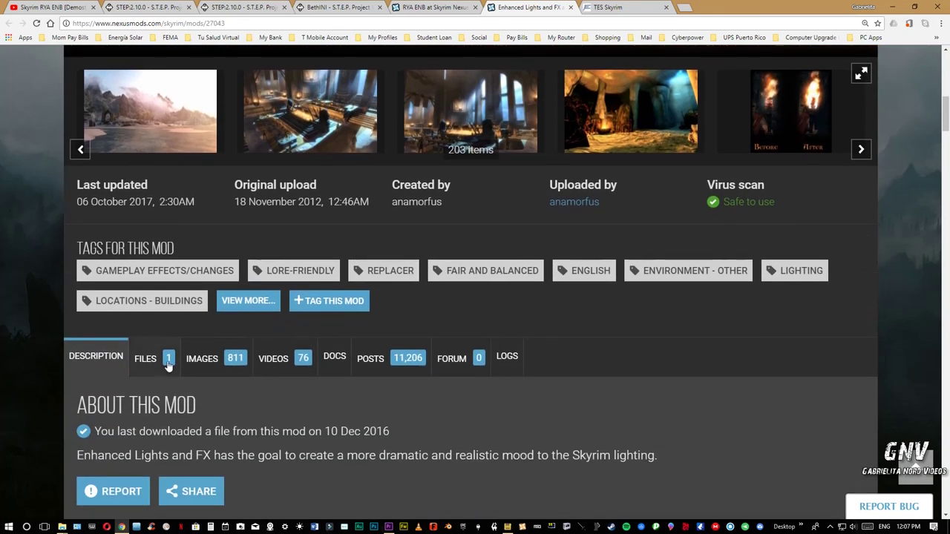
{"action": "left_click", "coordinate": [148, 359]}
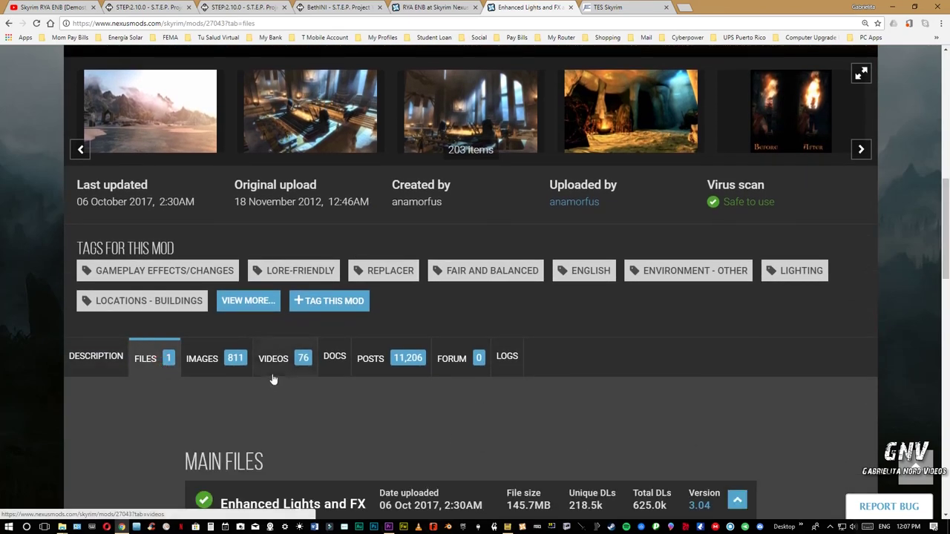
{"action": "scroll", "coordinate": [272, 356], "scroll_direction": "down", "scroll_amount": 4}
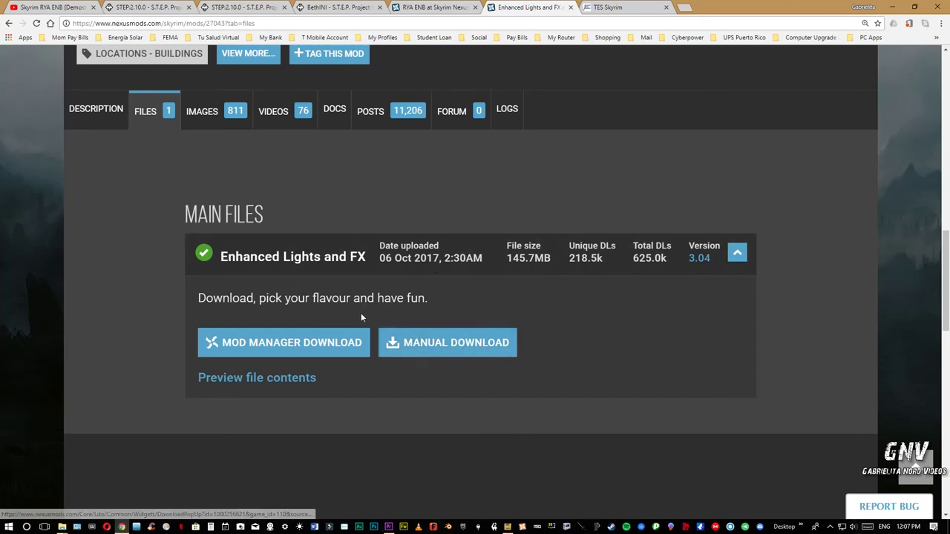
Preview the file contents of the Enhanced Lights and FX download, examine its mesh folders, and close the preview
{"action": "left_click", "coordinate": [270, 379]}
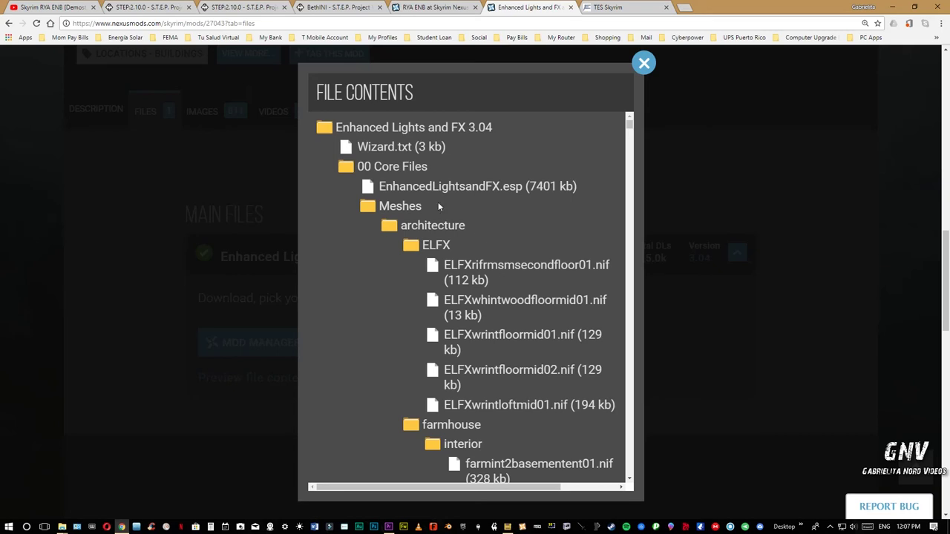
{"action": "scroll", "coordinate": [493, 281], "scroll_direction": "down", "scroll_amount": 3}
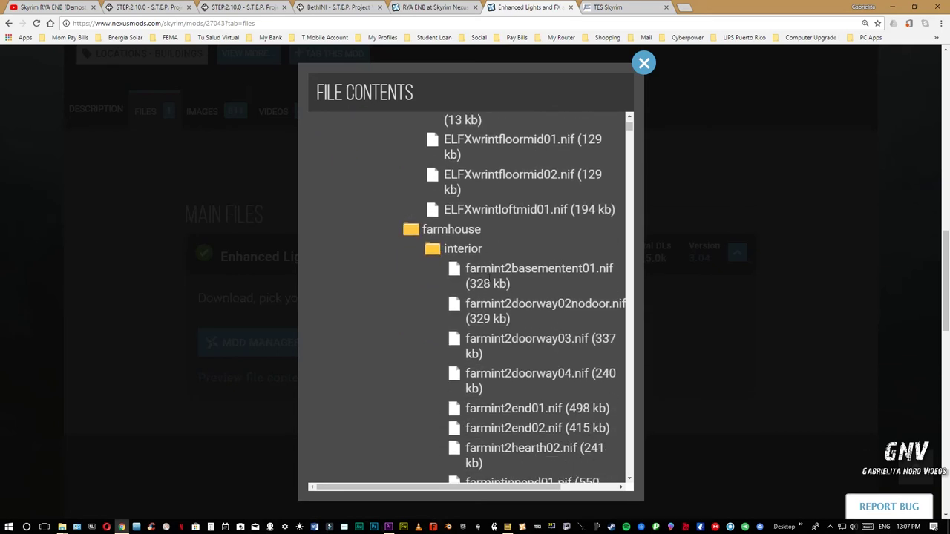
{"action": "scroll", "coordinate": [497, 267], "scroll_direction": "down", "scroll_amount": 3}
{"action": "scroll", "coordinate": [498, 259], "scroll_direction": "up", "scroll_amount": 2}
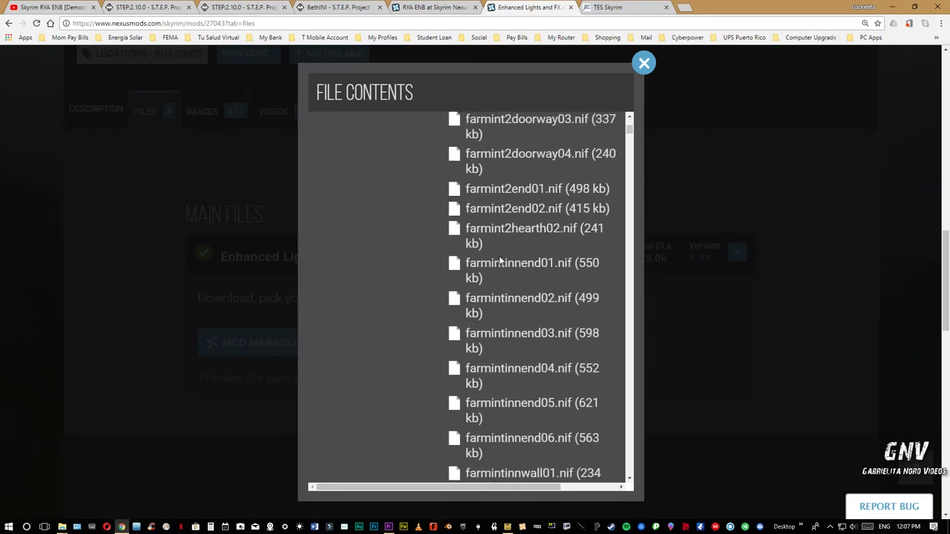
{"action": "scroll", "coordinate": [482, 202], "scroll_direction": "up", "scroll_amount": 1}
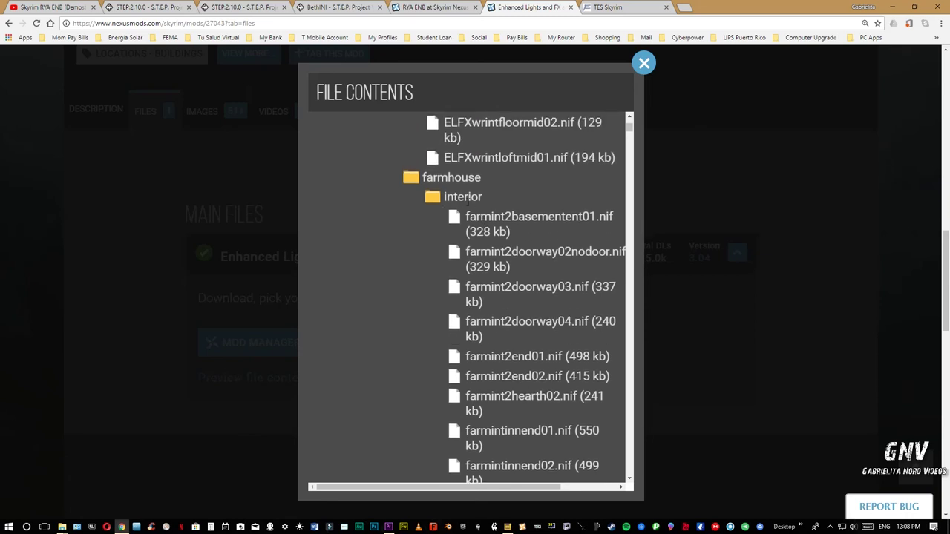
{"action": "scroll", "coordinate": [504, 297], "scroll_direction": "down", "scroll_amount": 6}
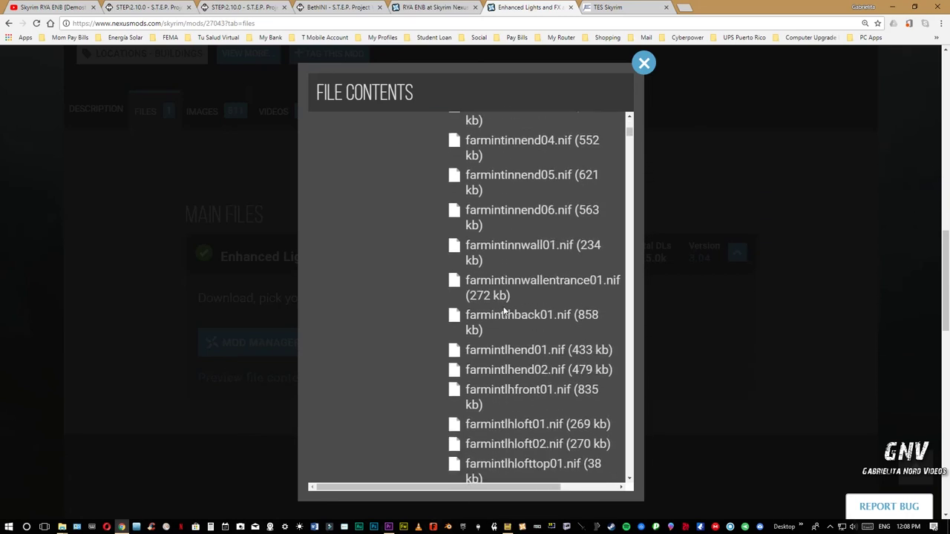
{"action": "scroll", "coordinate": [502, 304], "scroll_direction": "down", "scroll_amount": 7}
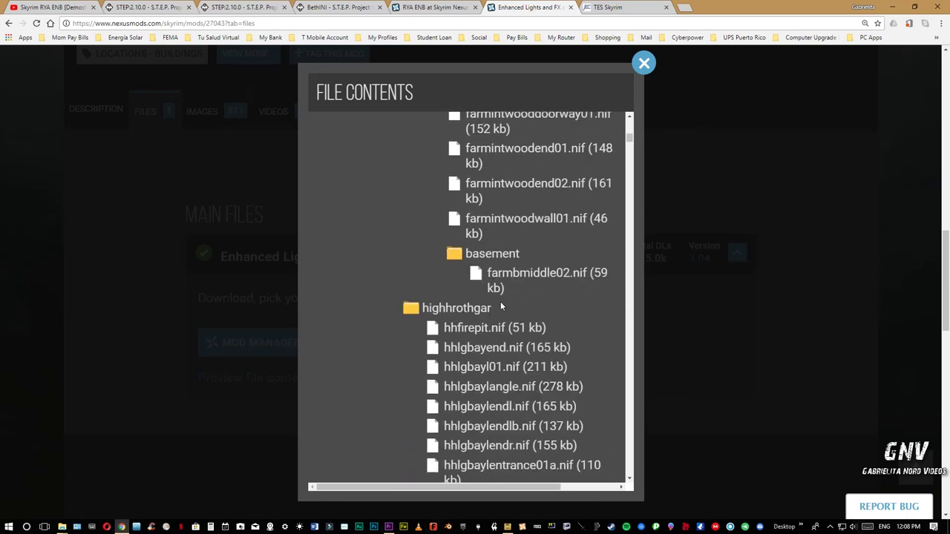
{"action": "scroll", "coordinate": [501, 301], "scroll_direction": "down", "scroll_amount": 3}
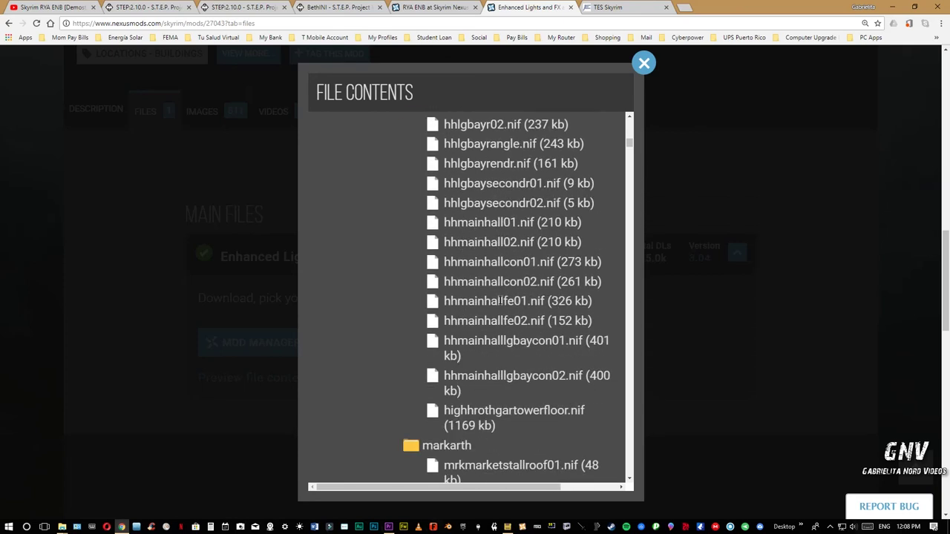
{"action": "left_click", "coordinate": [644, 62]}
Highlight the "only interior part" note in the RYA ENB requirements, then return to the Enhanced Lights and FX files
{"action": "left_click", "coordinate": [454, 10]}
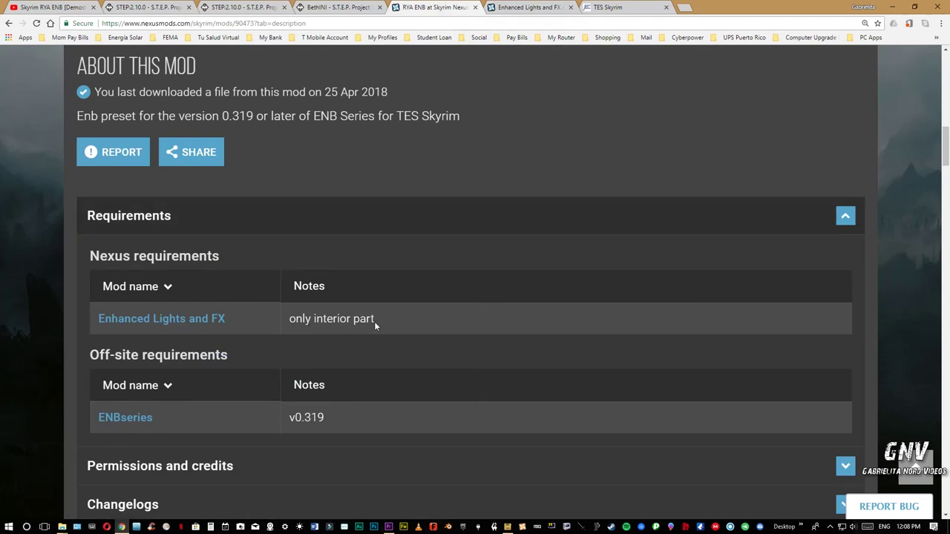
{"action": "left_click_drag", "start_coordinate": [376, 318], "coordinate": [289, 318]}
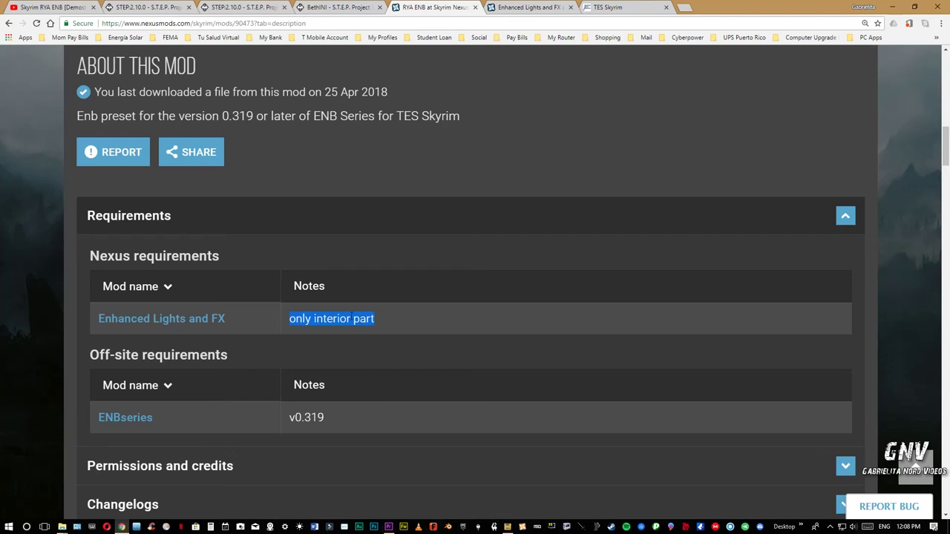
{"action": "left_click", "coordinate": [385, 322]}
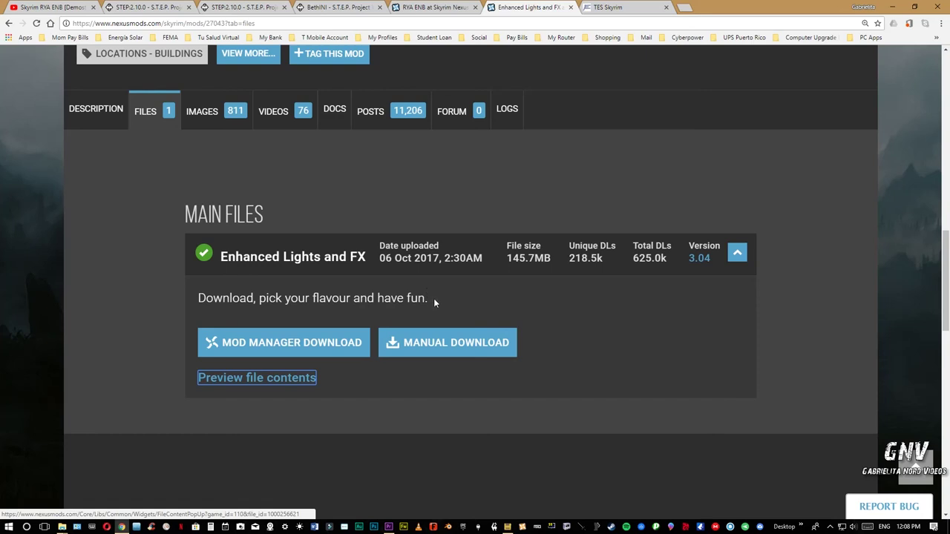
{"action": "left_click", "coordinate": [355, 394]}
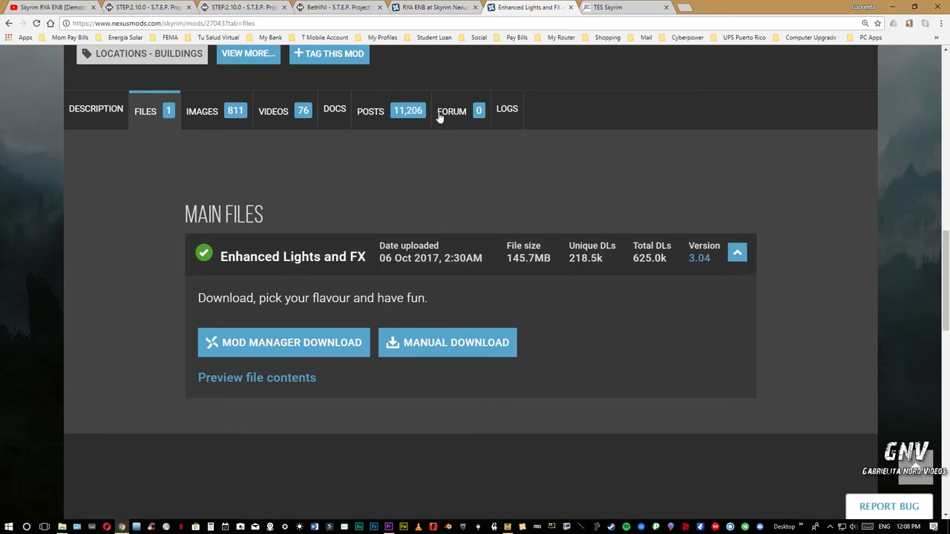
Check the RYA ENB requirements once more and return to the Enhanced Lights and FX files
{"action": "left_click", "coordinate": [455, 9]}
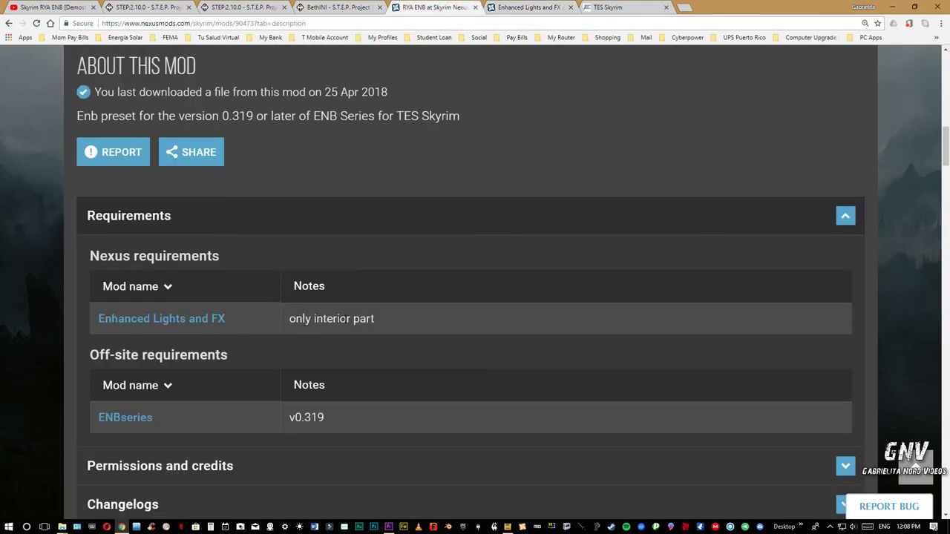
{"action": "left_click", "coordinate": [517, 11]}
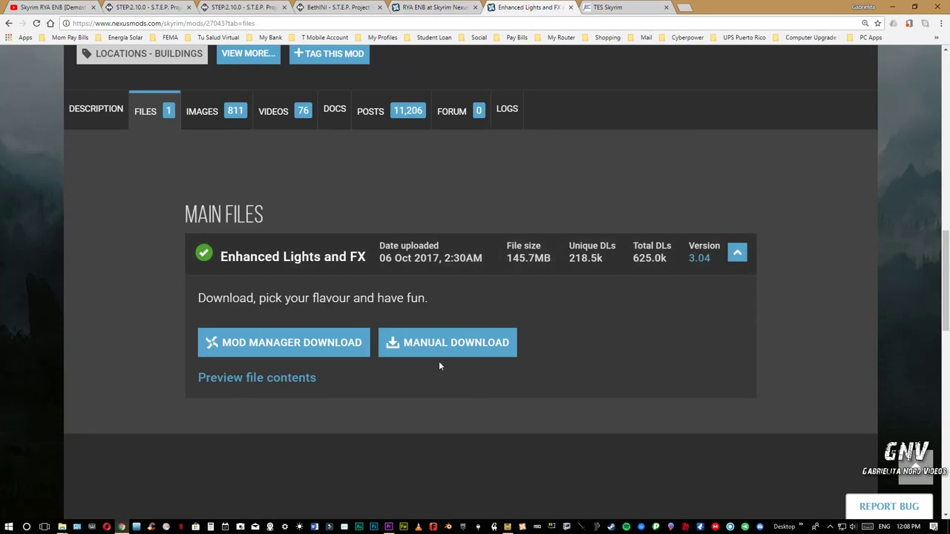
Open the ENBSeries v0.319 page for TES Skyrim, bring up the save prompt for its download, and cancel it
{"action": "left_click", "coordinate": [608, 8]}
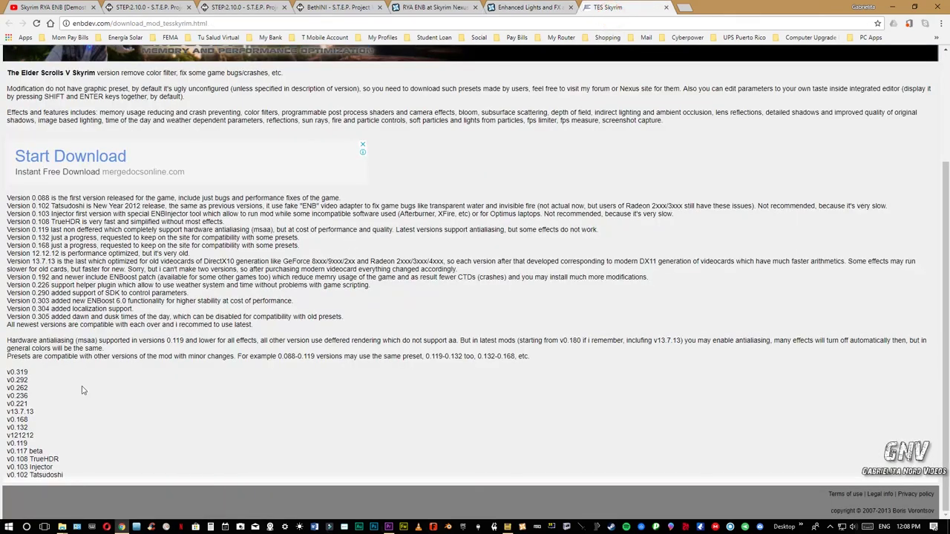
{"action": "left_click", "coordinate": [23, 377]}
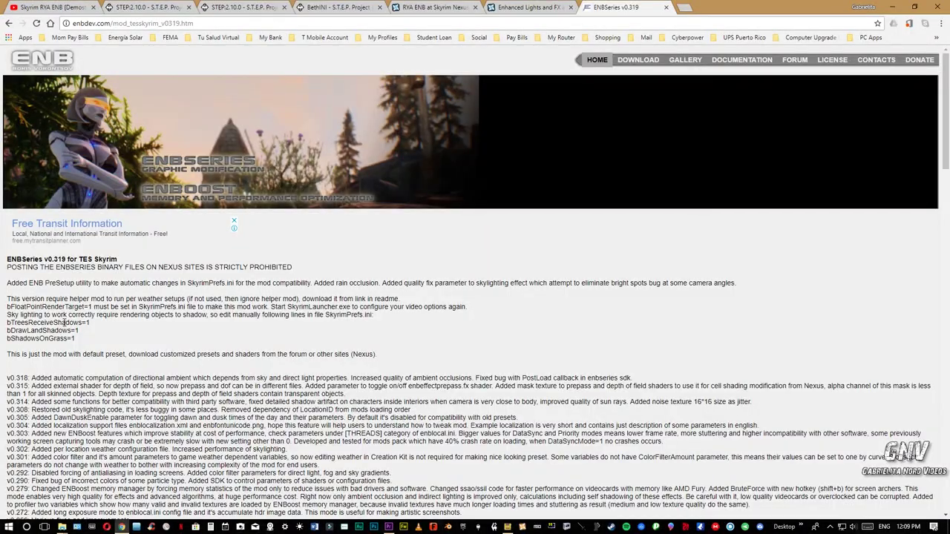
{"action": "scroll", "coordinate": [64, 322], "scroll_direction": "down", "scroll_amount": 15}
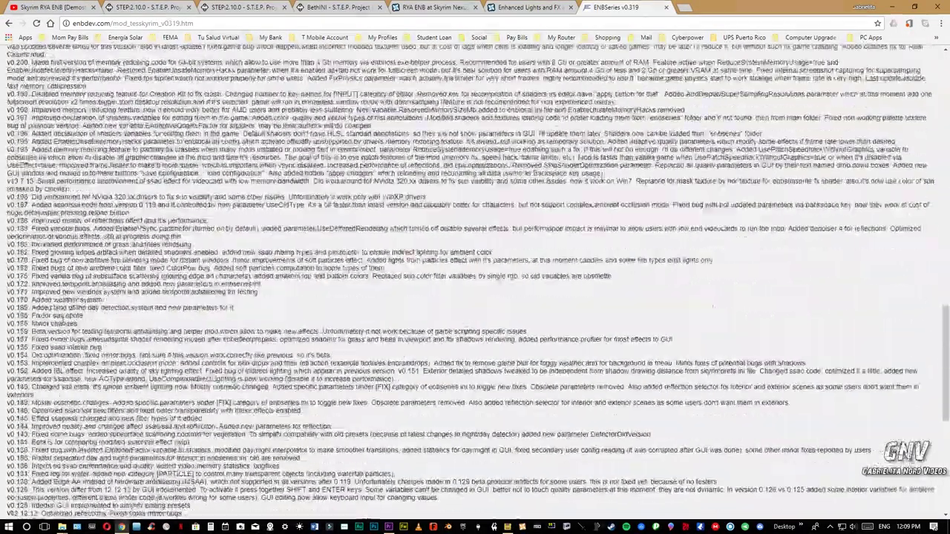
{"action": "scroll", "coordinate": [64, 322], "scroll_direction": "down", "scroll_amount": 10}
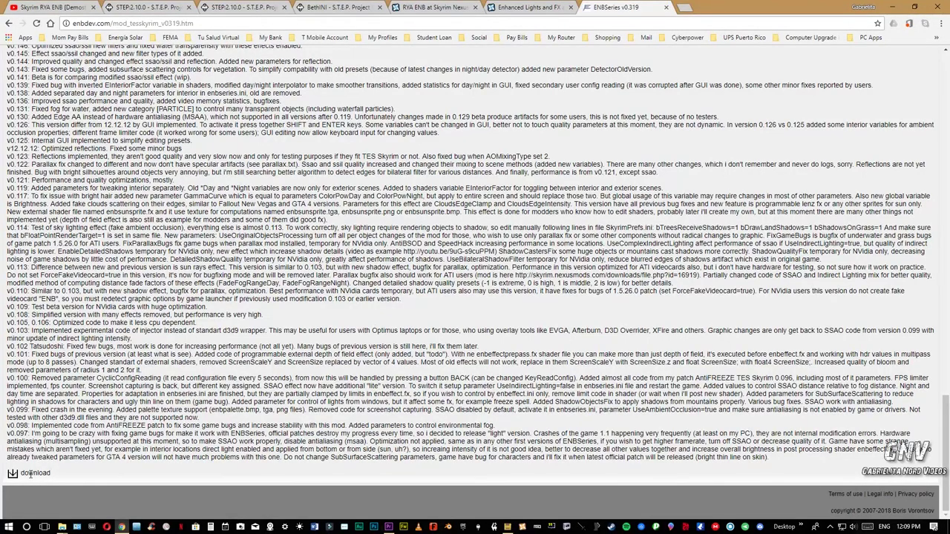
{"action": "left_click", "coordinate": [12, 475]}
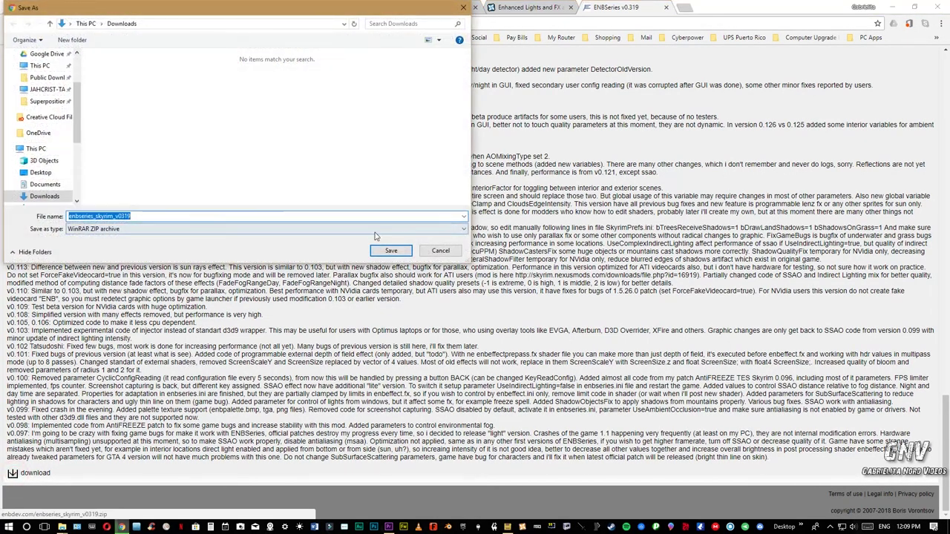
{"action": "left_click", "coordinate": [428, 252]}
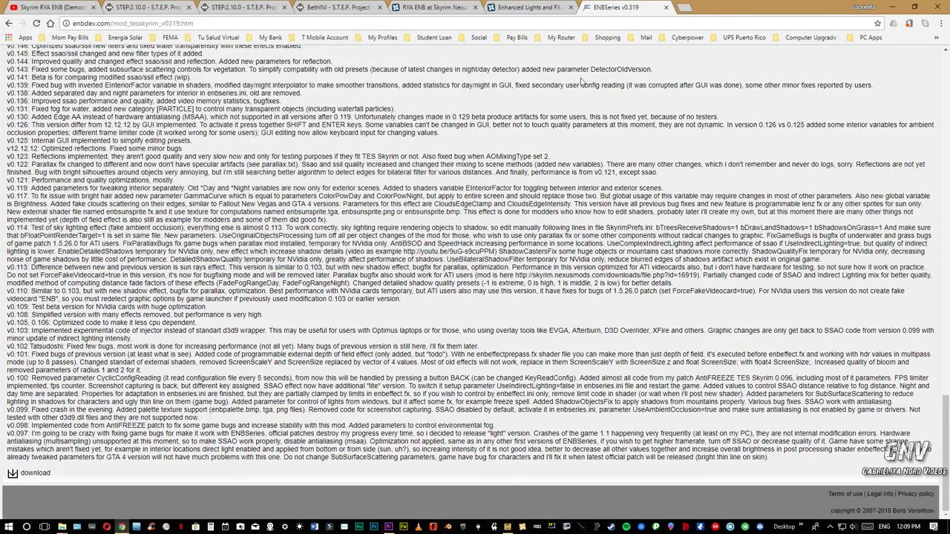
Revisit the Enhanced Lights and FX files and switch to the RYA ENB mod page
{"action": "left_click", "coordinate": [535, 9]}
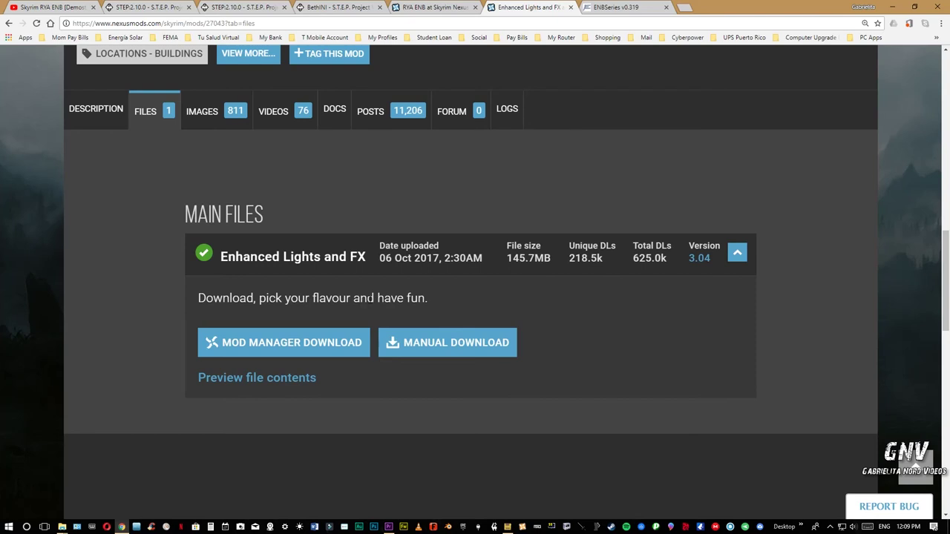
{"action": "left_click", "coordinate": [448, 13]}
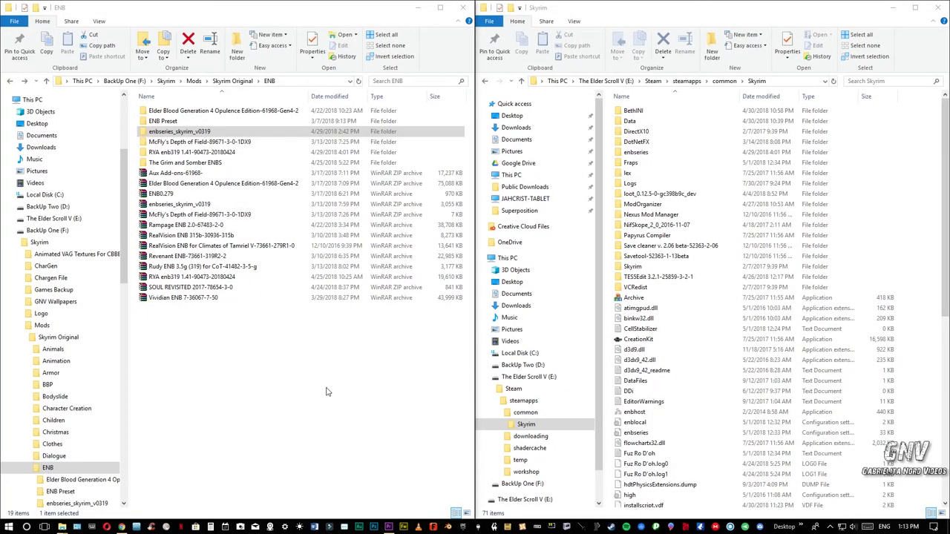
Show the extraction options for the enbseries_skyrim_v0319 archive and dismiss them without extracting
{"action": "left_click", "coordinate": [172, 206]}
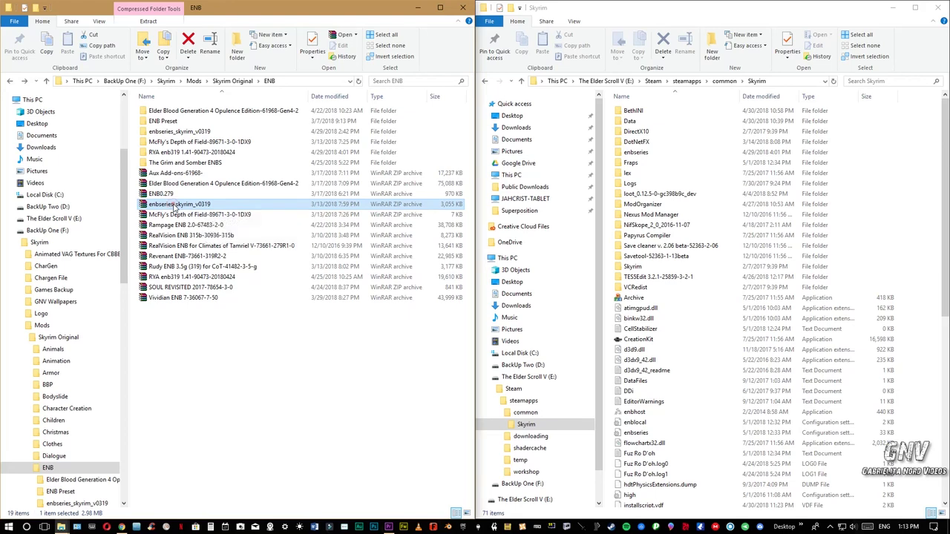
{"action": "right_click", "coordinate": [175, 209]}
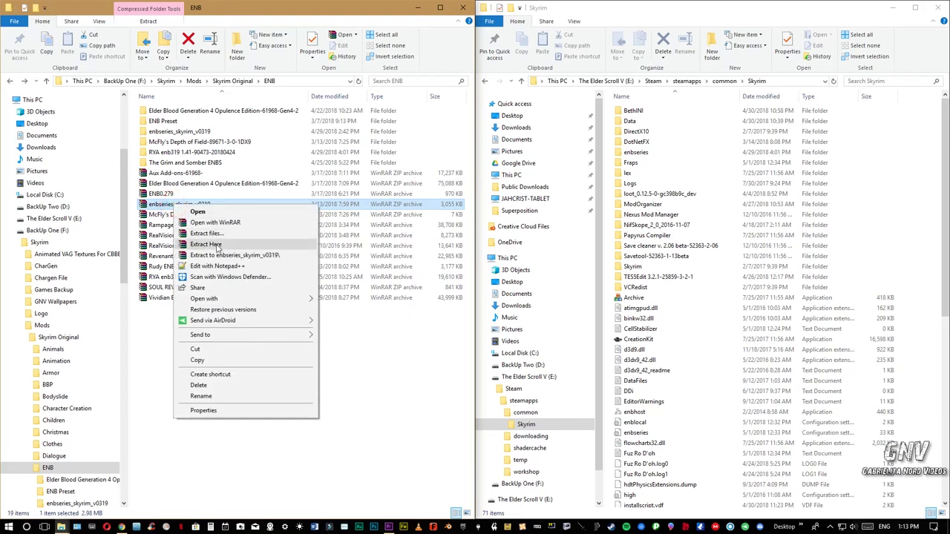
{"action": "left_click", "coordinate": [162, 325]}
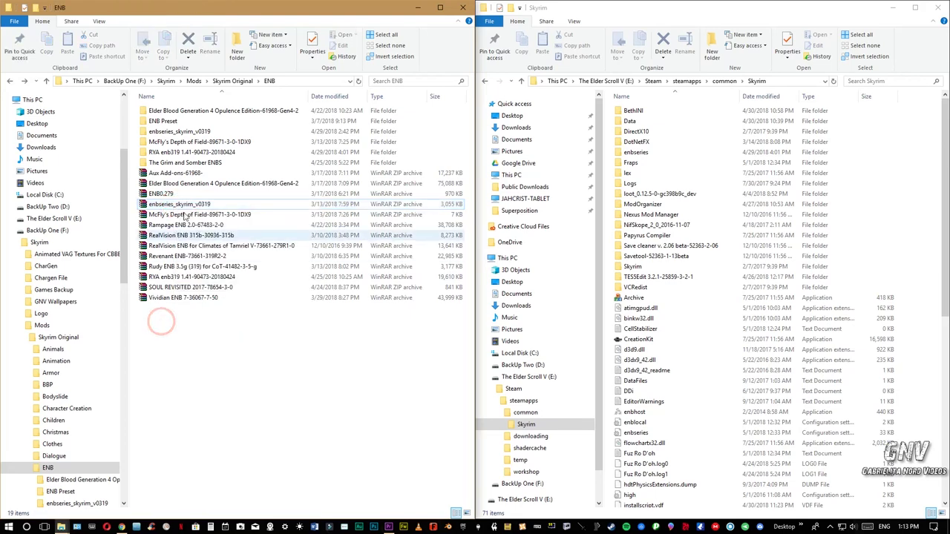
Copy d3d9.dll and enbhost from the WrapperVersion folder of enbseries_skyrim_v0319 into the Skyrim game folder, replacing the existing files
{"action": "double_click", "coordinate": [191, 134]}
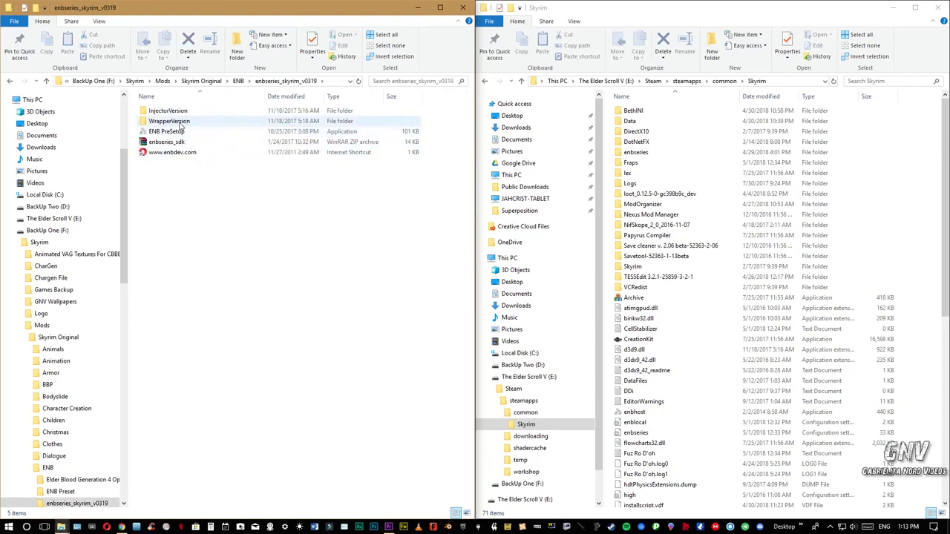
{"action": "double_click", "coordinate": [171, 123]}
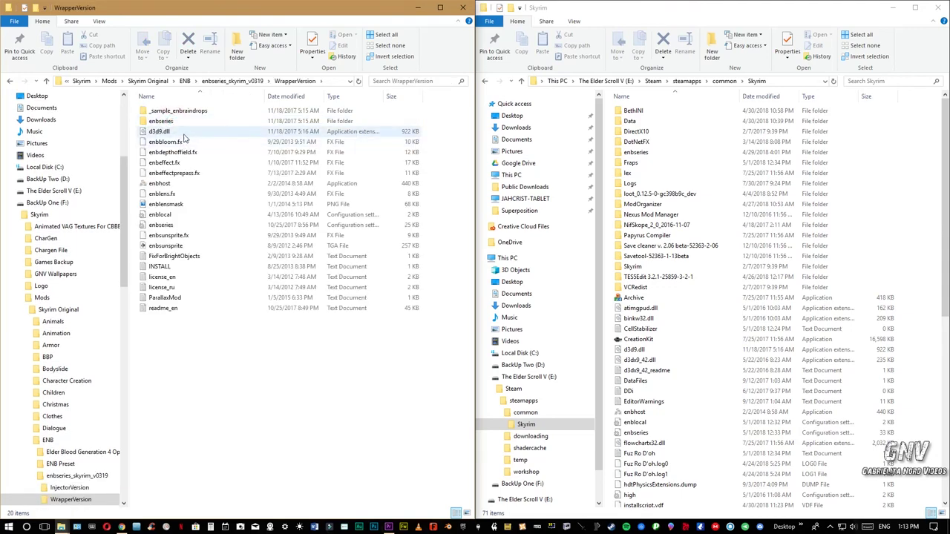
{"action": "left_click", "coordinate": [158, 133]}
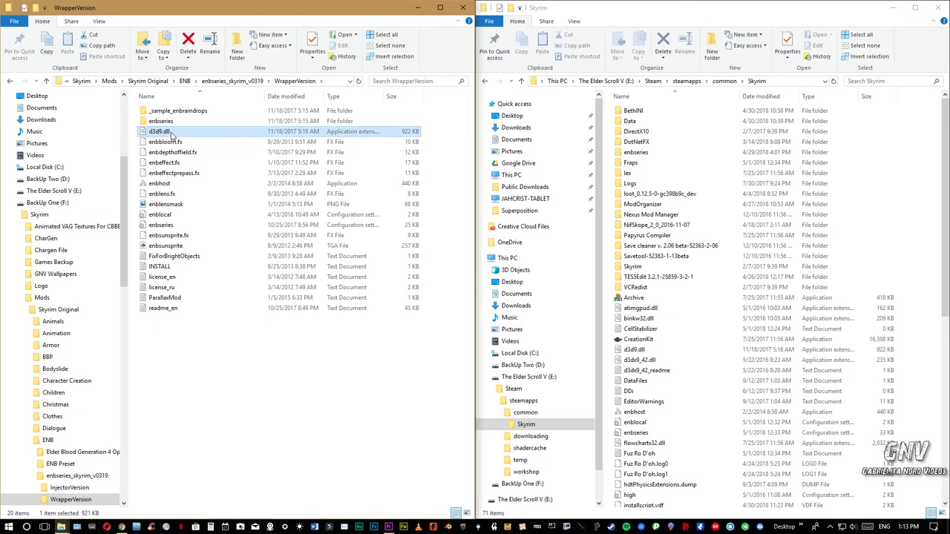
{"action": "left_click", "coordinate": [164, 185], "text": "ctrl"}
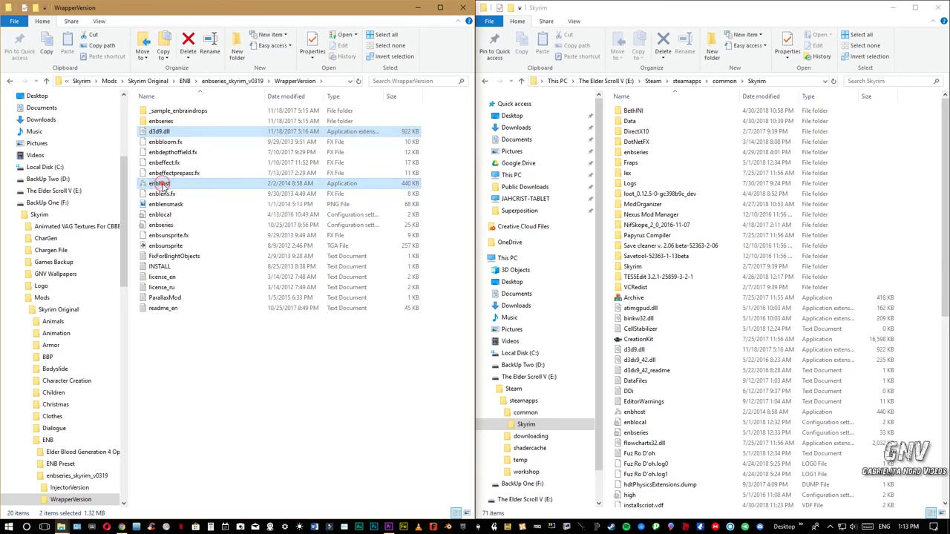
{"action": "left_click_drag", "start_coordinate": [162, 183], "coordinate": [697, 406]}
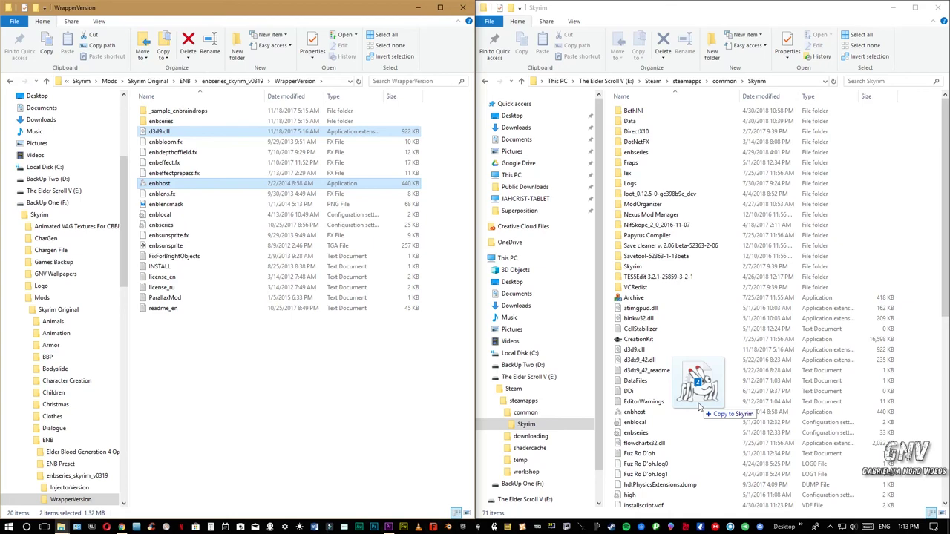
{"action": "left_click_drag", "start_coordinate": [697, 407], "coordinate": [697, 406]}
{"action": "left_click", "coordinate": [519, 186]}
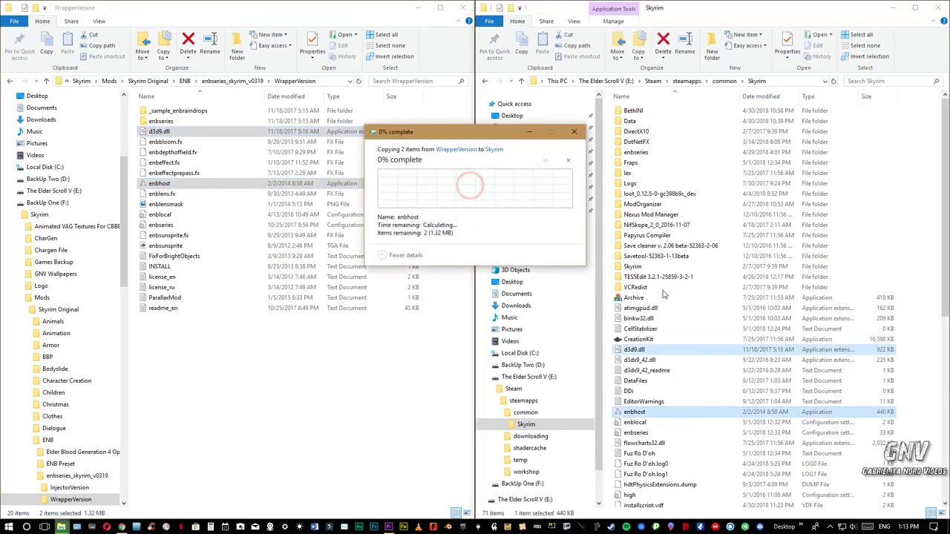
{"action": "scroll", "coordinate": [723, 336], "scroll_direction": "down", "scroll_amount": 10}
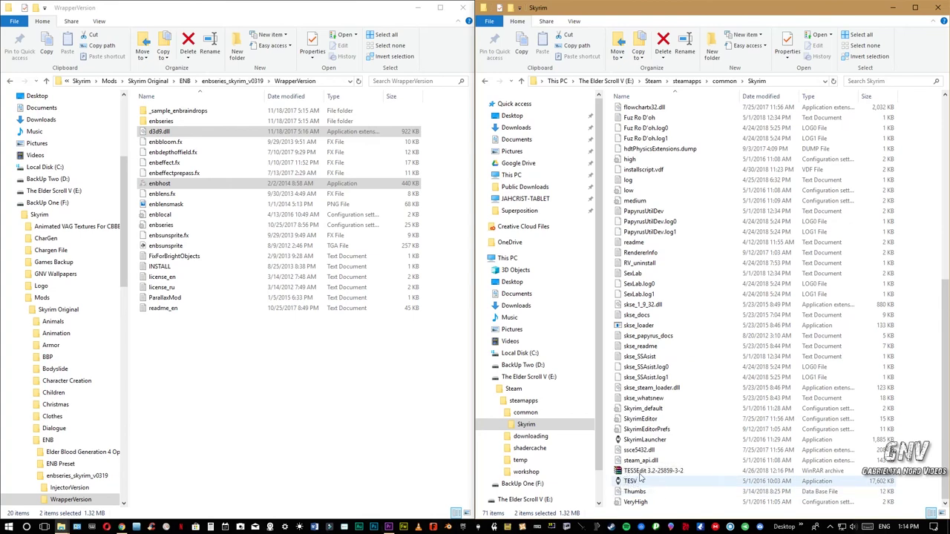
{"action": "scroll", "coordinate": [649, 445], "scroll_direction": "up", "scroll_amount": 10}
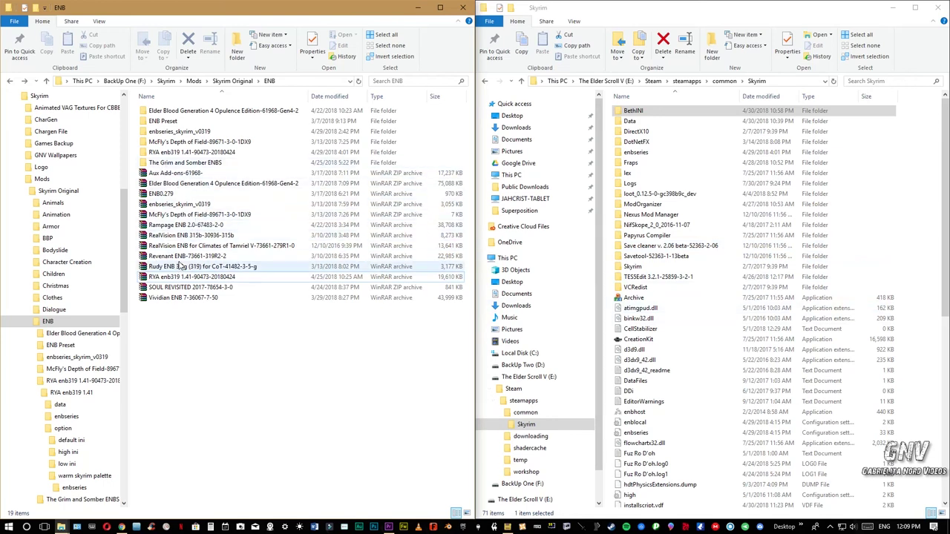
{"action": "left_click_drag", "start_coordinate": [195, 277], "coordinate": [174, 274]}
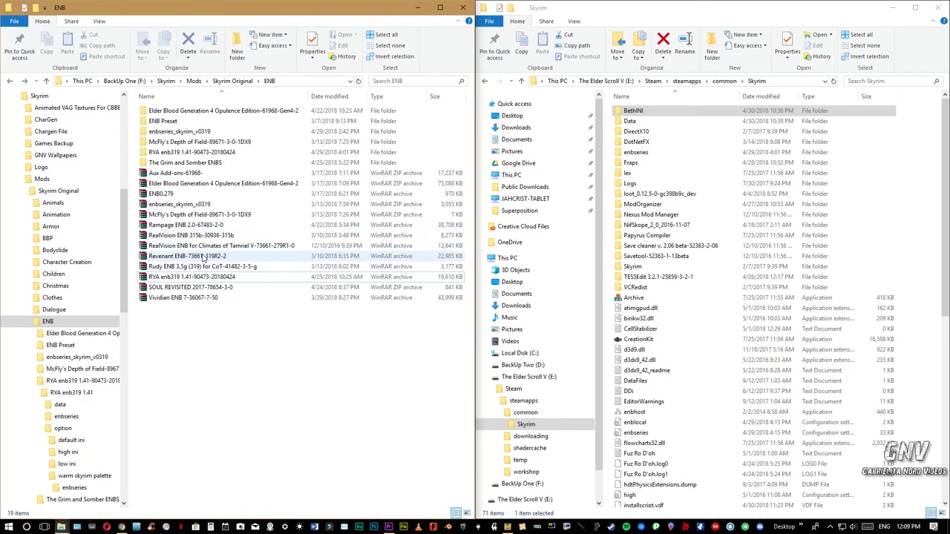
{"action": "left_click", "coordinate": [192, 152]}
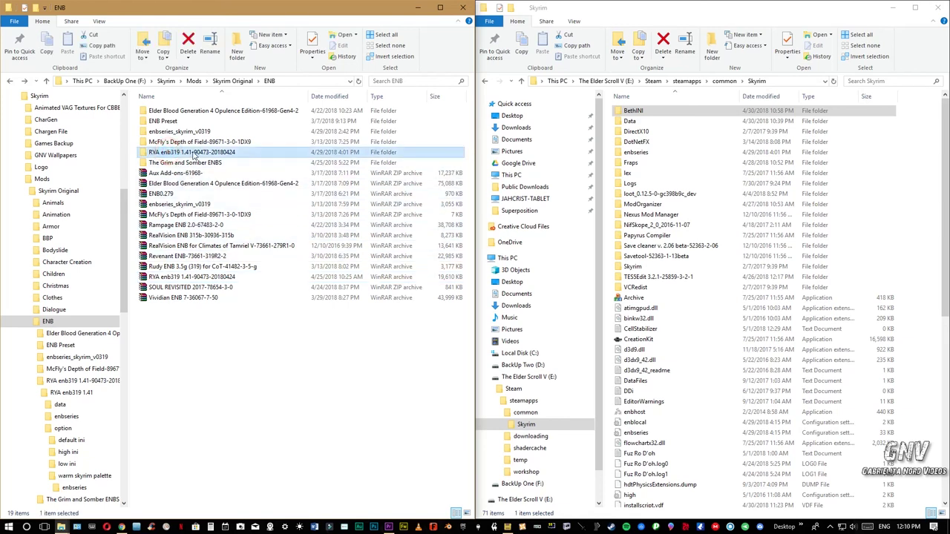
{"action": "left_click", "coordinate": [171, 277]}
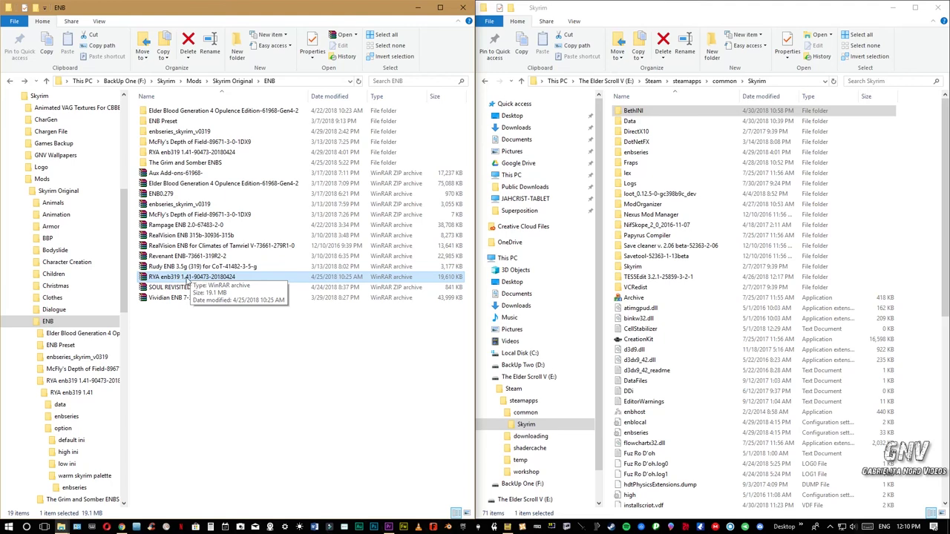
{"action": "right_click", "coordinate": [184, 280]}
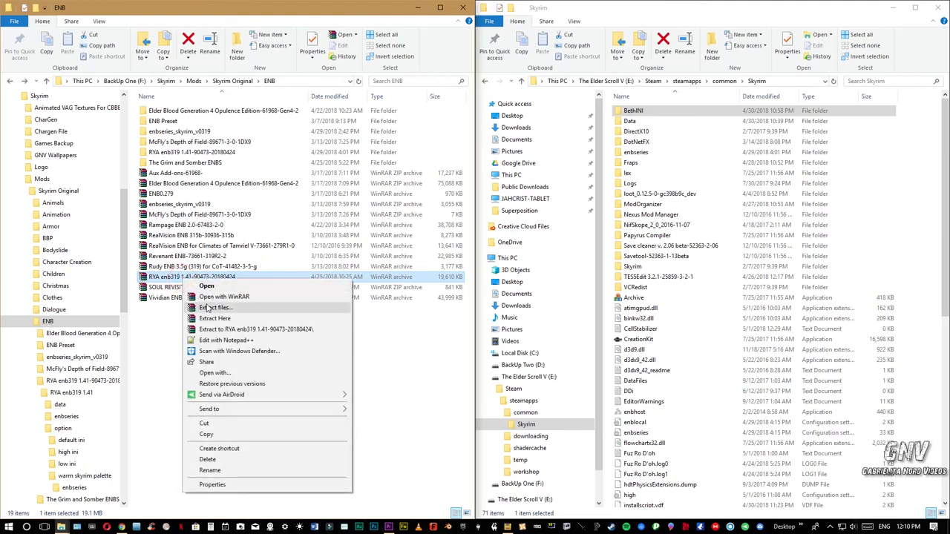
{"action": "left_click", "coordinate": [163, 332]}
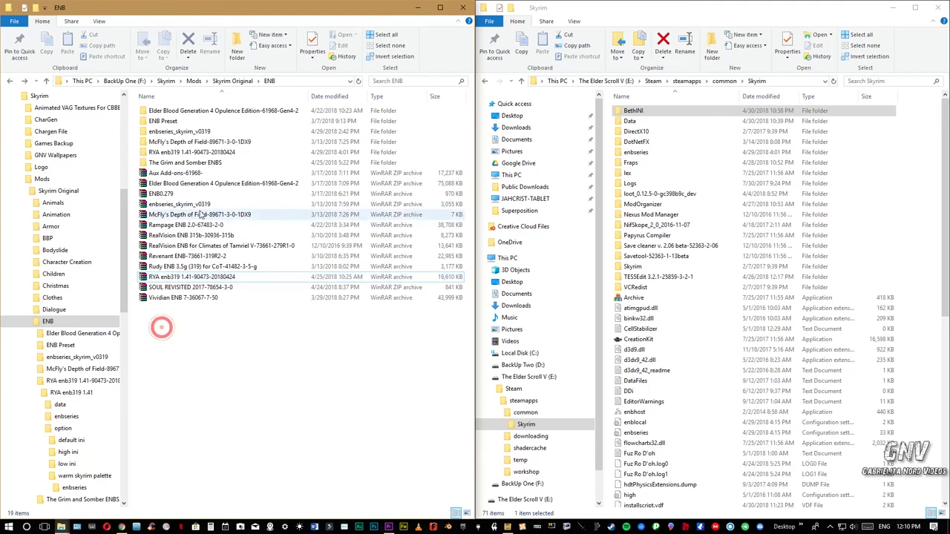
Copy the enbseries folder, both enblocal and enbseries configuration files, and readme from RYA enb319 1.41 into the Skyrim game folder, replacing existing files
{"action": "double_click", "coordinate": [187, 153]}
{"action": "double_click", "coordinate": [189, 111]}
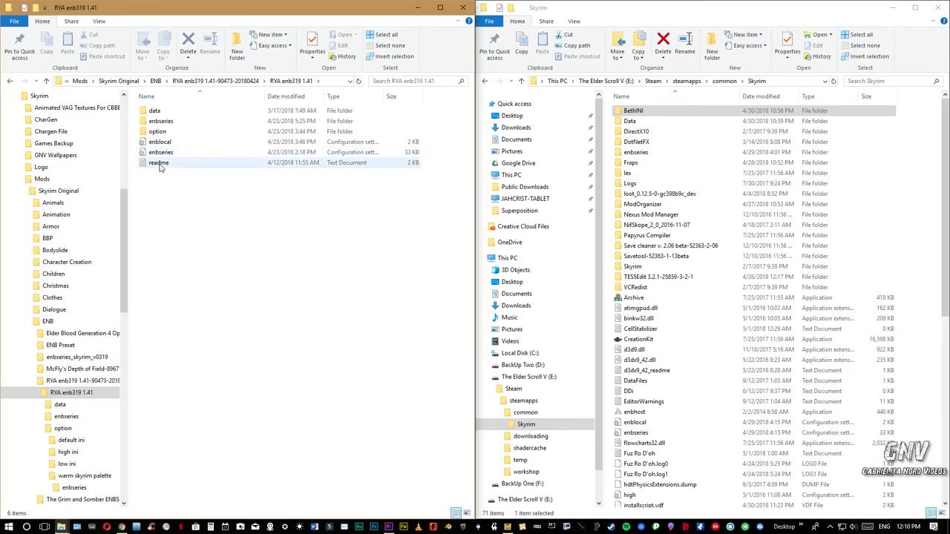
{"action": "left_click_drag", "start_coordinate": [220, 179], "coordinate": [150, 146]}
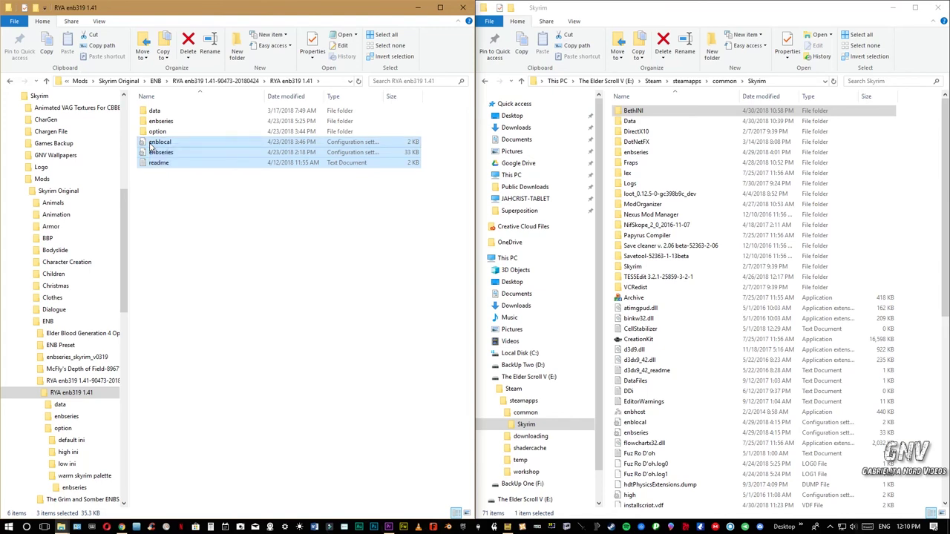
{"action": "left_click", "coordinate": [164, 168], "text": "ctrl"}
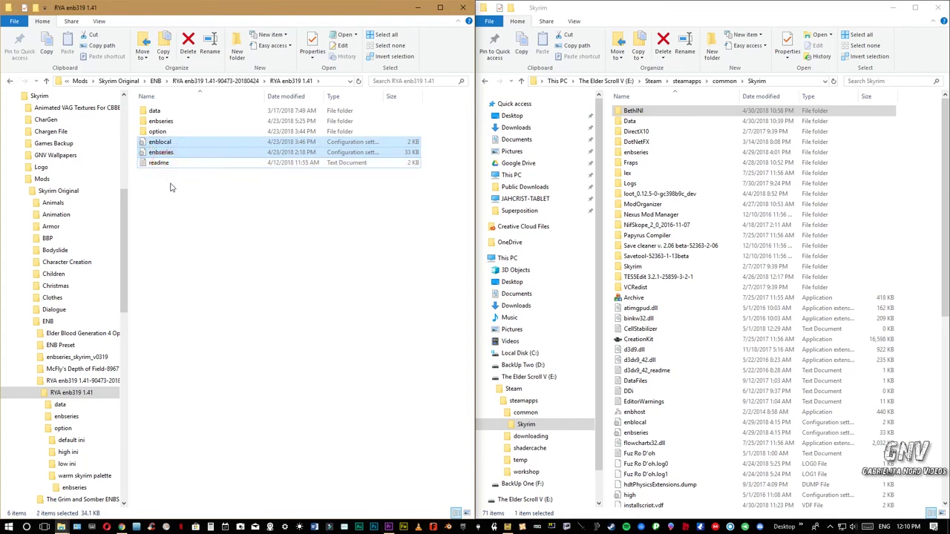
{"action": "left_click", "coordinate": [169, 124], "text": "ctrl"}
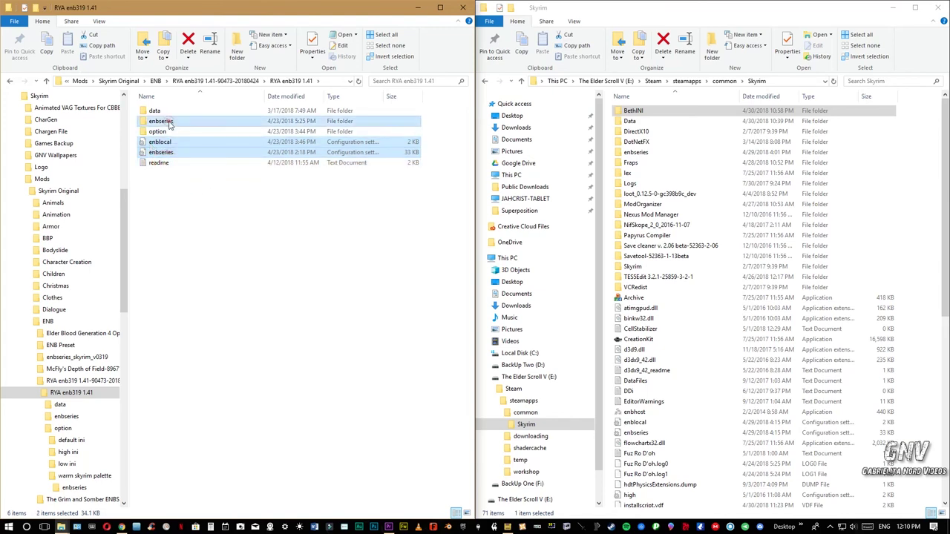
{"action": "left_click", "coordinate": [165, 163], "text": "ctrl"}
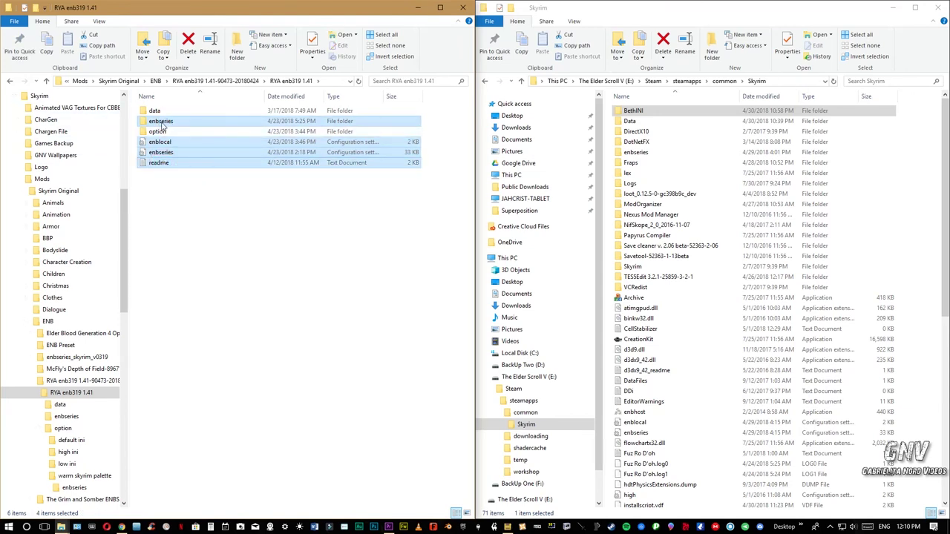
{"action": "left_click_drag", "start_coordinate": [162, 126], "coordinate": [672, 408]}
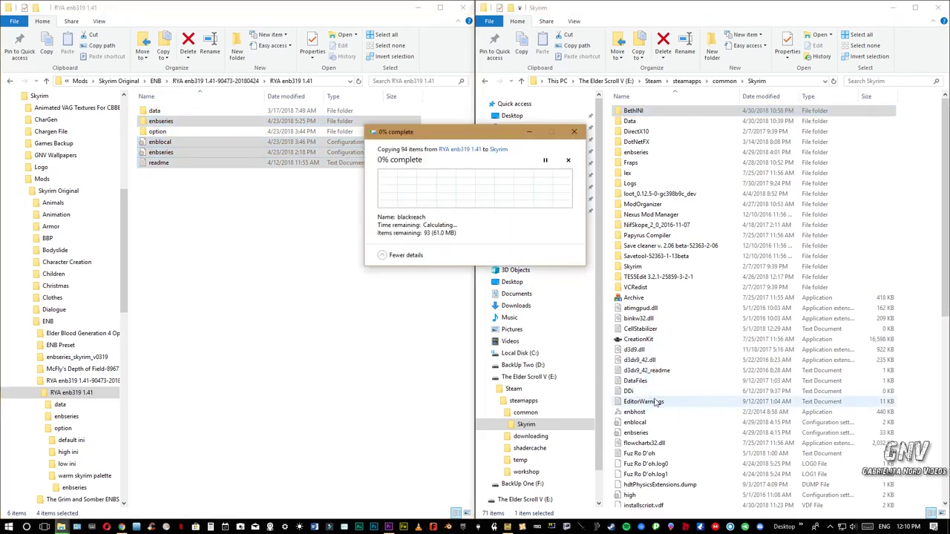
{"action": "left_click", "coordinate": [421, 188]}
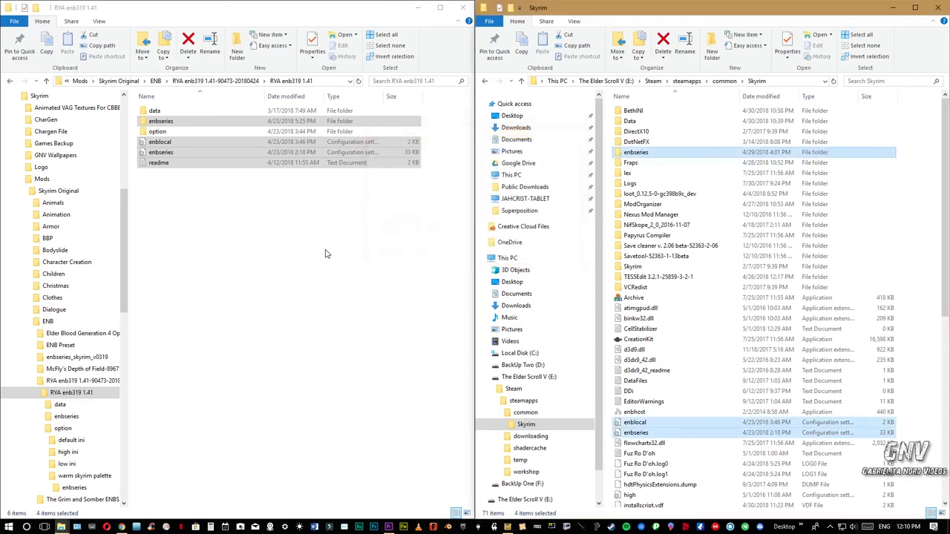
{"action": "left_click", "coordinate": [325, 253]}
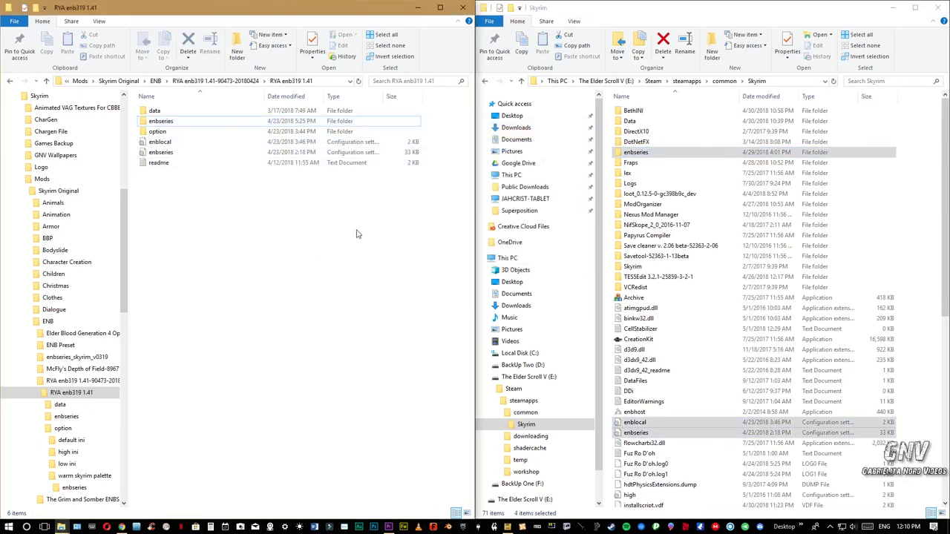
Look through the option folder of RYA enb319 1.41, checking the default ini contents and the high ini and low ini variants
{"action": "double_click", "coordinate": [164, 133]}
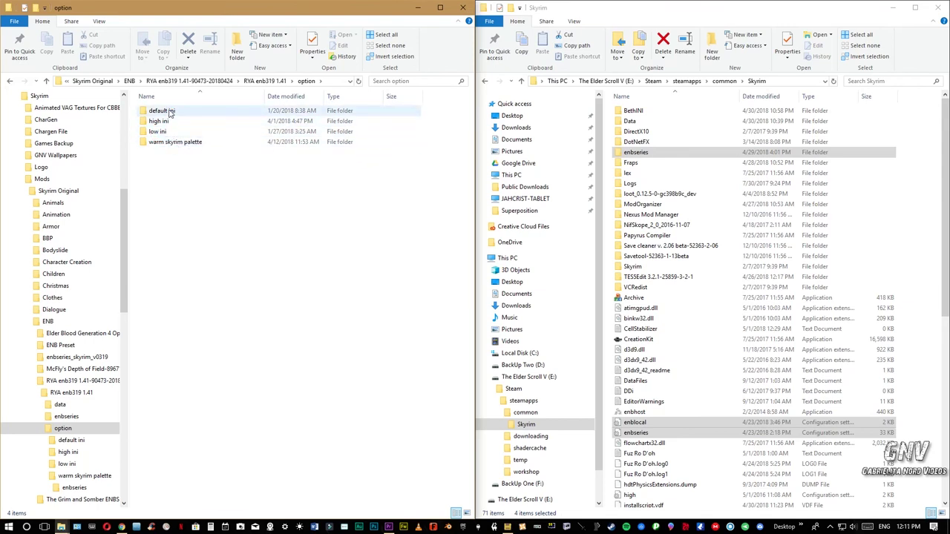
{"action": "double_click", "coordinate": [169, 111]}
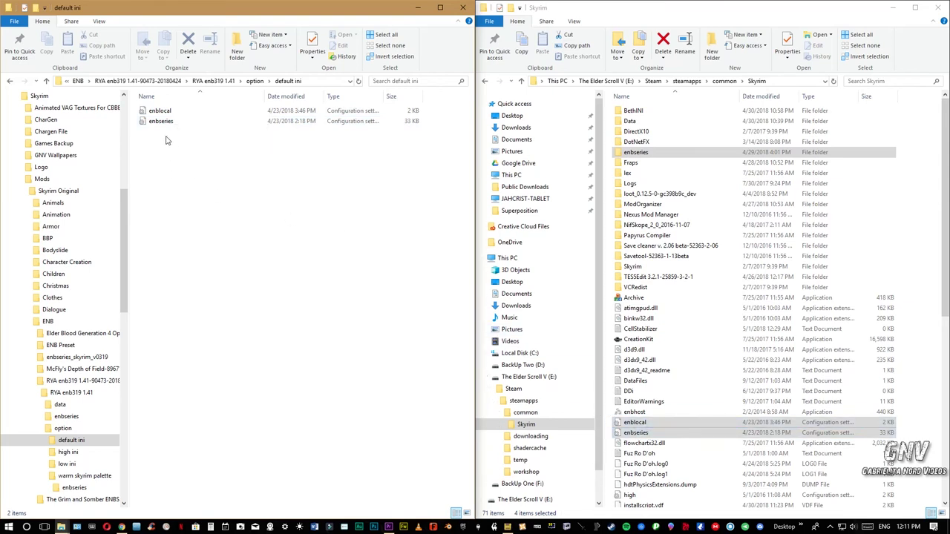
{"action": "key", "text": "alt+Up"}
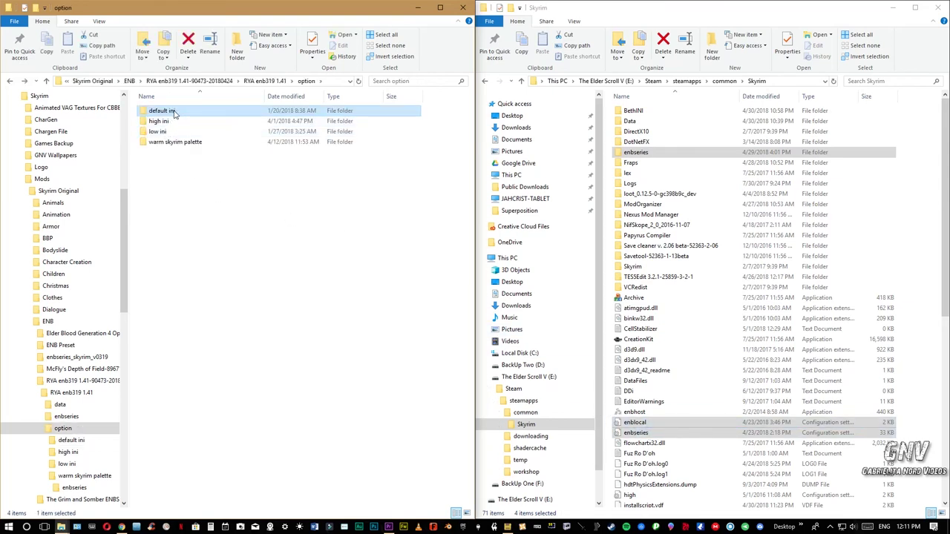
{"action": "left_click", "coordinate": [165, 123]}
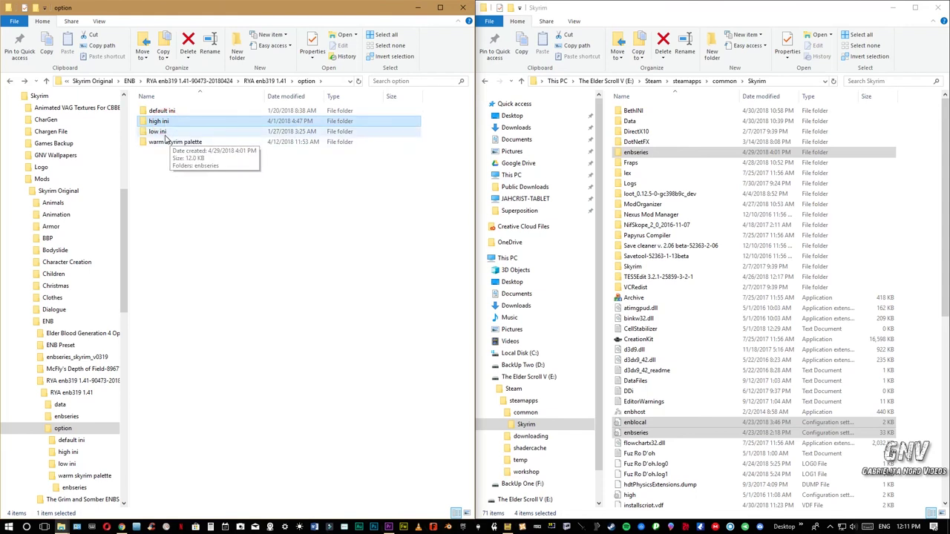
{"action": "left_click", "coordinate": [159, 131]}
{"action": "key", "text": "Up"}
{"action": "key", "text": "Up"}
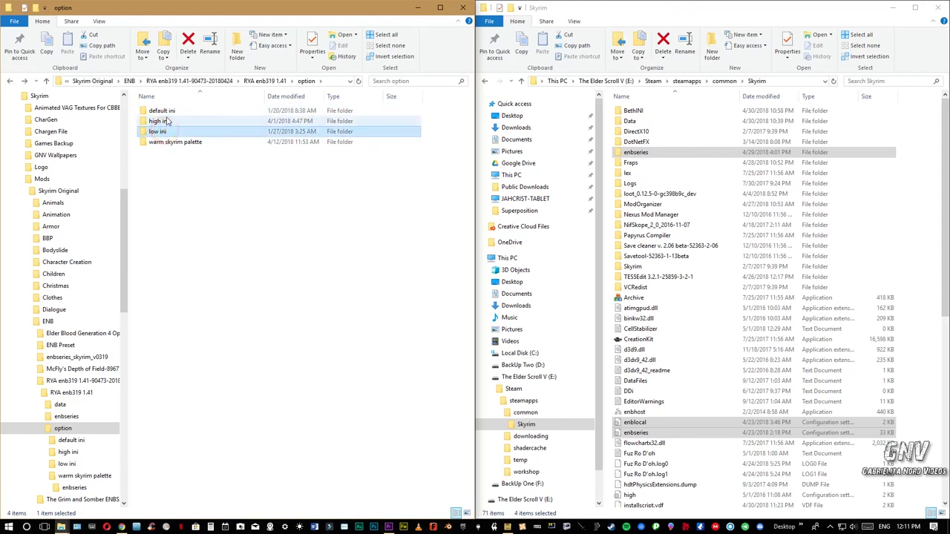
Copy enblocal and enbseries from the high ini option folder into the Skyrim game folder, replacing the existing files
{"action": "left_click", "coordinate": [162, 124]}
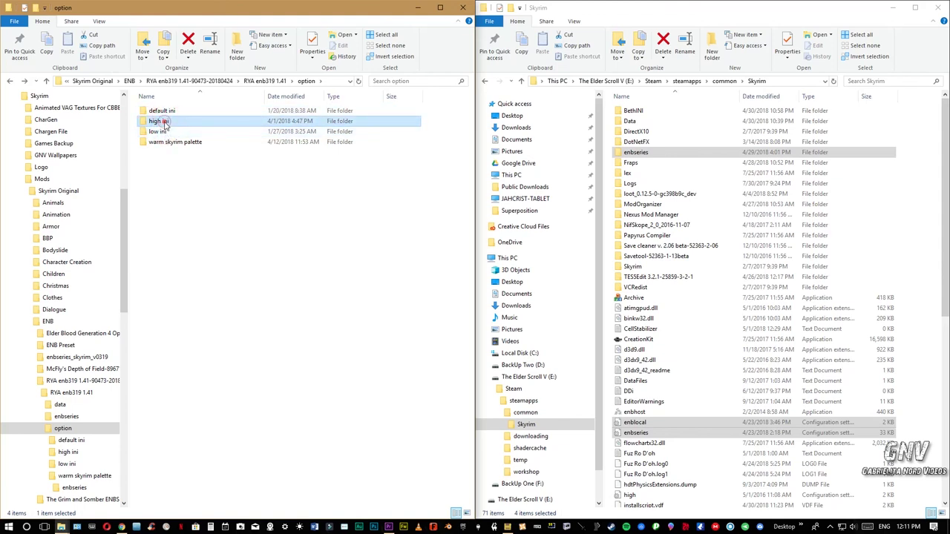
{"action": "double_click", "coordinate": [165, 123]}
{"action": "left_click_drag", "start_coordinate": [197, 156], "coordinate": [699, 457]}
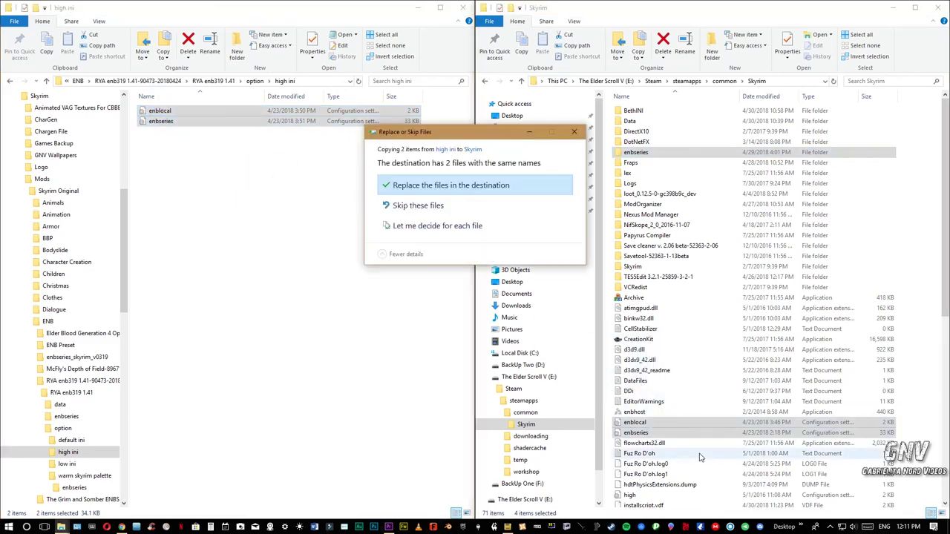
{"action": "left_click", "coordinate": [452, 187]}
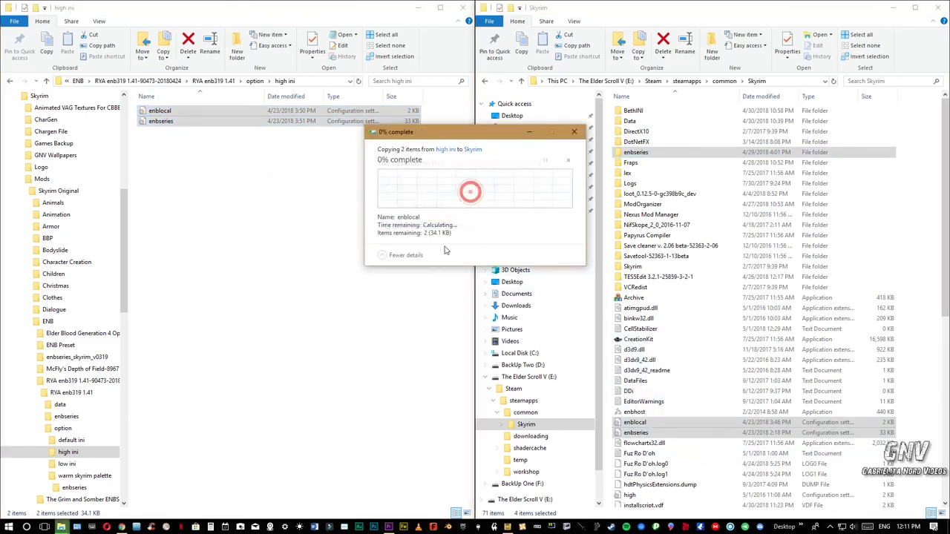
{"action": "left_click", "coordinate": [374, 254]}
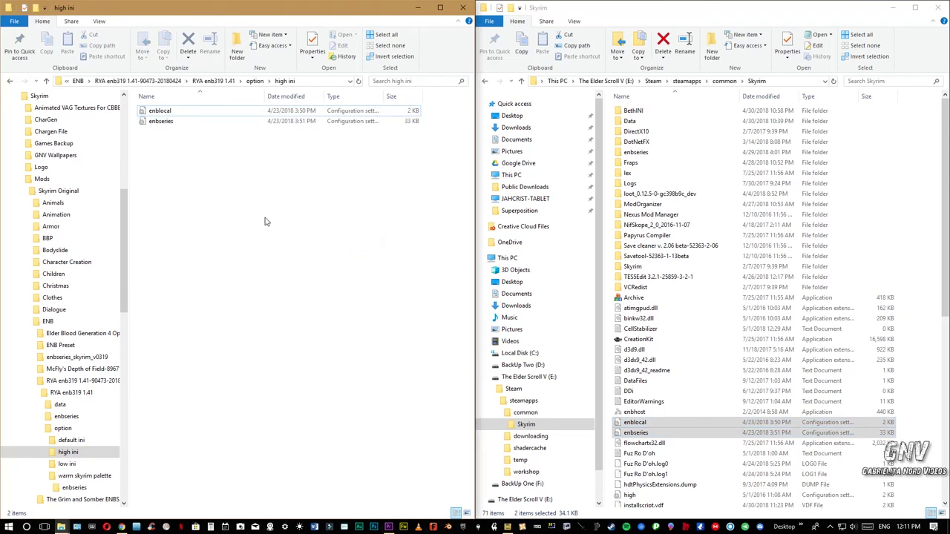
Copy Rya-re.esp from the data folder of RYA enb319 1.41 into Skyrim's Data folder, replacing the existing file
{"action": "key", "text": "alt+Up"}
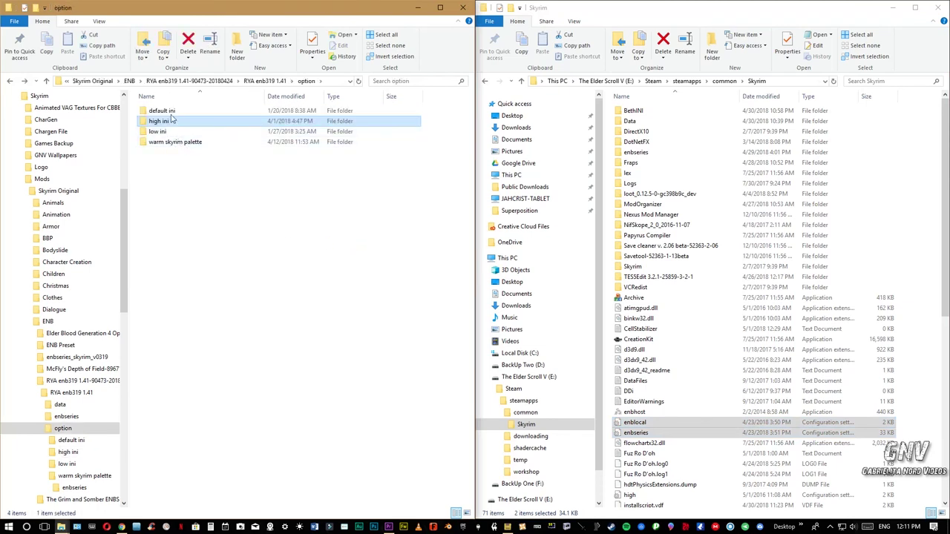
{"action": "key", "text": "alt+Up"}
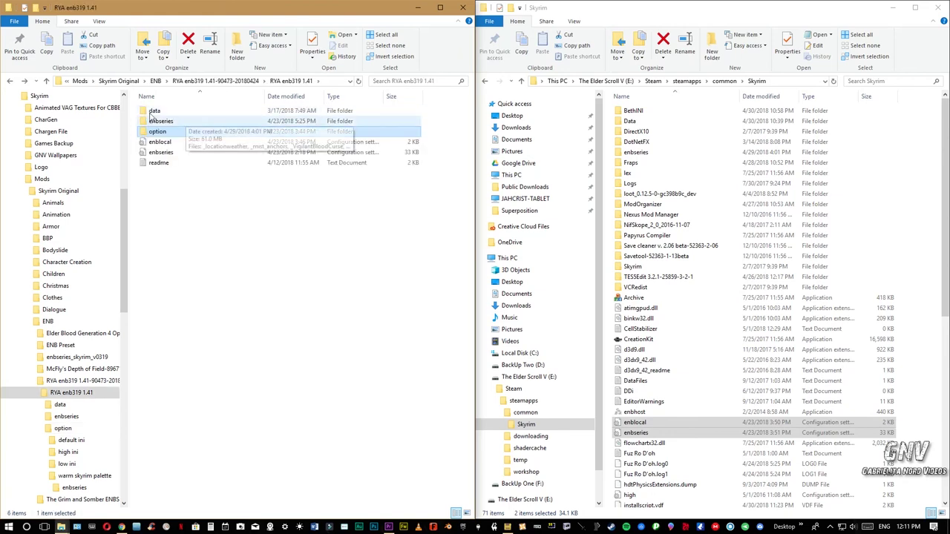
{"action": "double_click", "coordinate": [156, 110]}
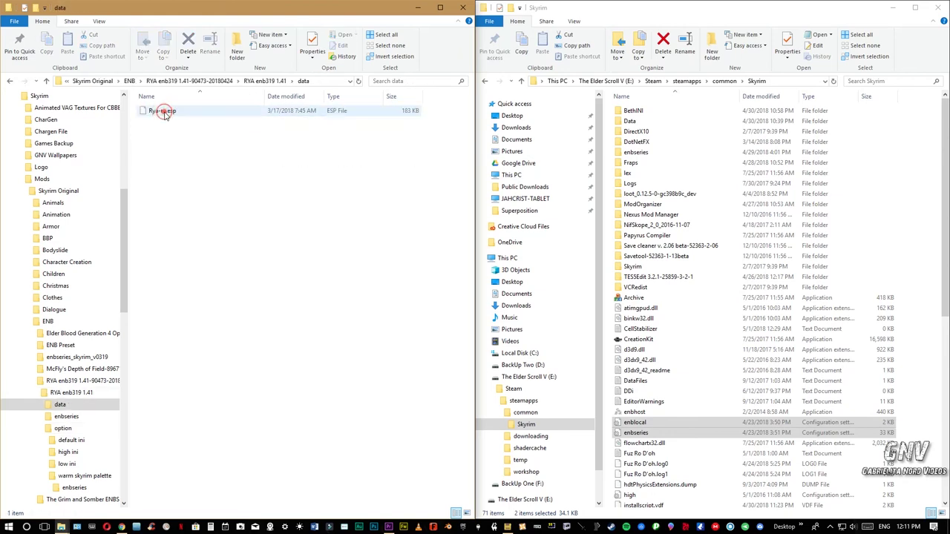
{"action": "double_click", "coordinate": [630, 121]}
{"action": "scroll", "coordinate": [672, 182], "scroll_direction": "down", "scroll_amount": 10}
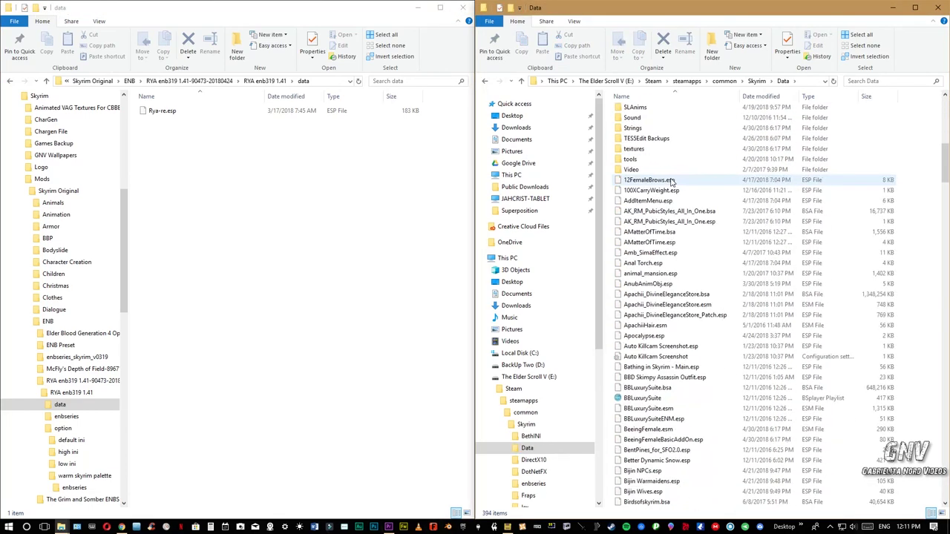
{"action": "scroll", "coordinate": [671, 181], "scroll_direction": "down", "scroll_amount": 3}
{"action": "left_click_drag", "start_coordinate": [152, 117], "coordinate": [660, 426]}
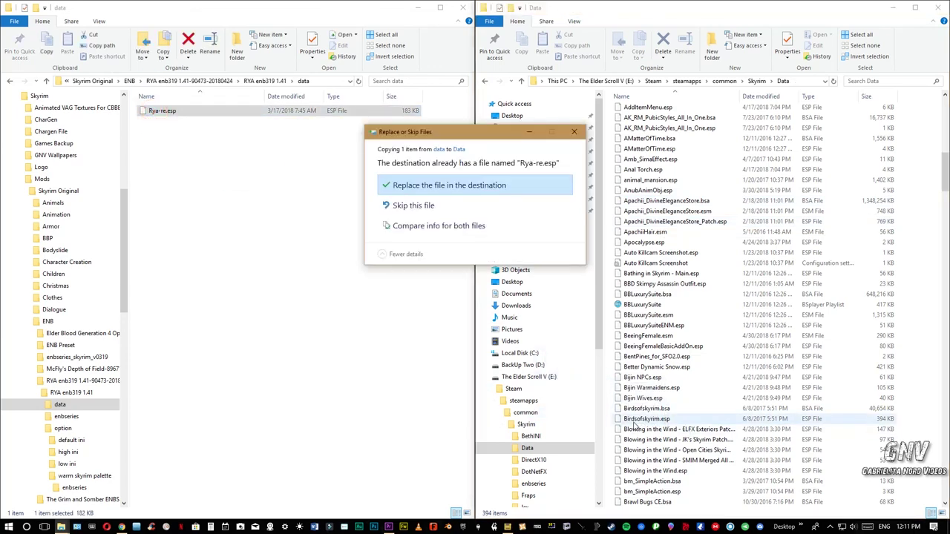
{"action": "left_click", "coordinate": [413, 187]}
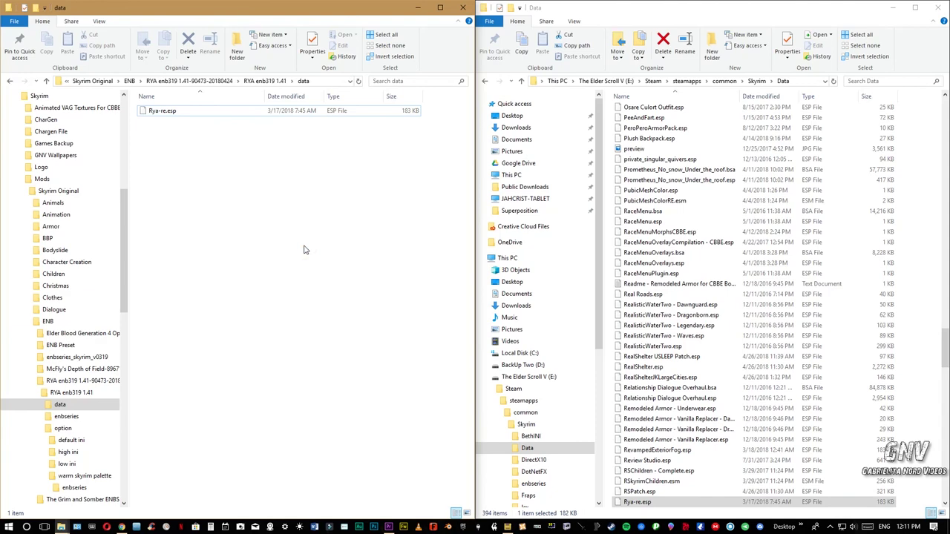
Return both windows to their parent folders and open the RYA readme side by side with the Skyrim game folder
{"action": "key", "text": "BackSpace"}
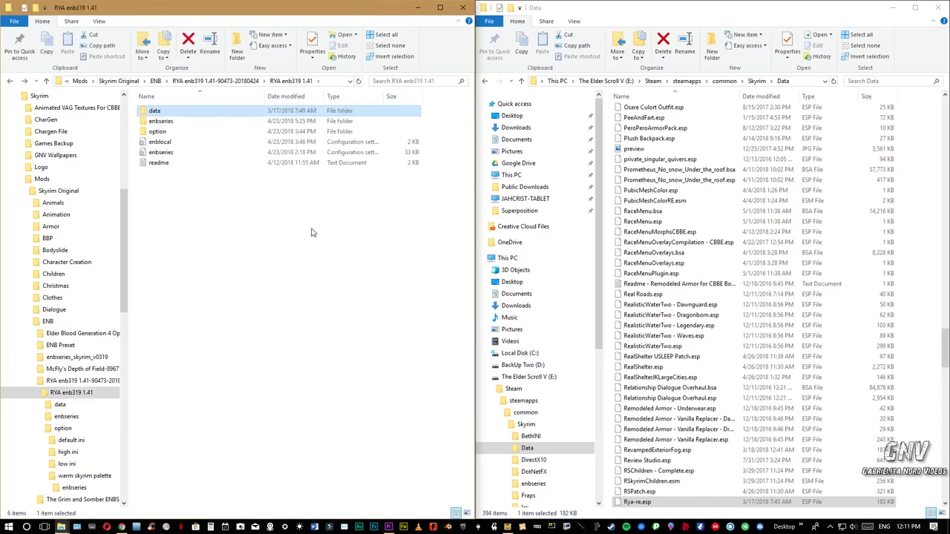
{"action": "left_click", "coordinate": [676, 235]}
{"action": "key", "text": "BackSpace"}
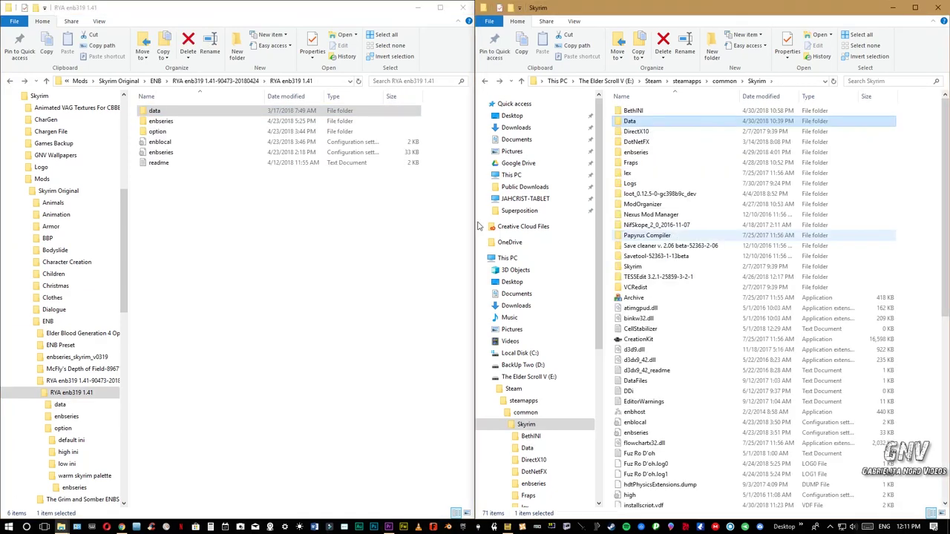
{"action": "double_click", "coordinate": [152, 163]}
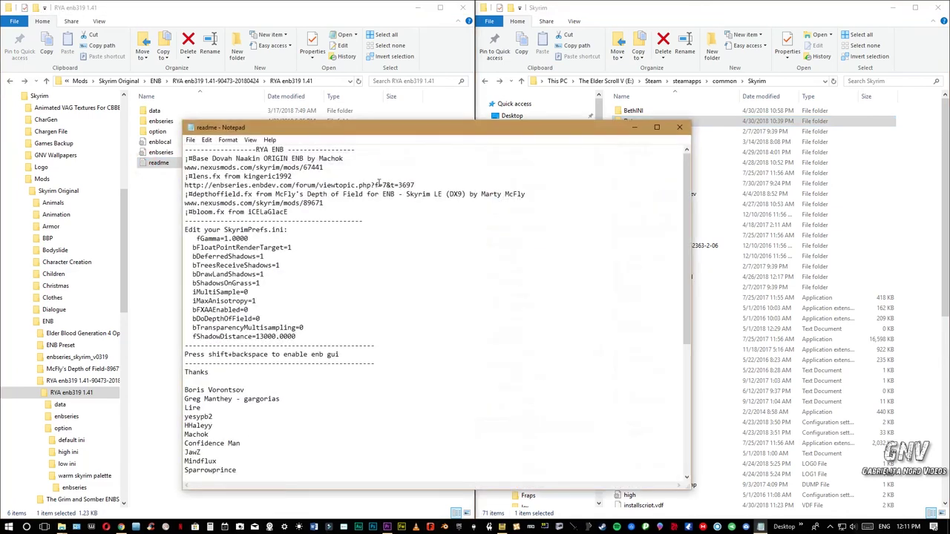
{"action": "left_click_drag", "start_coordinate": [420, 129], "coordinate": [465, 108]}
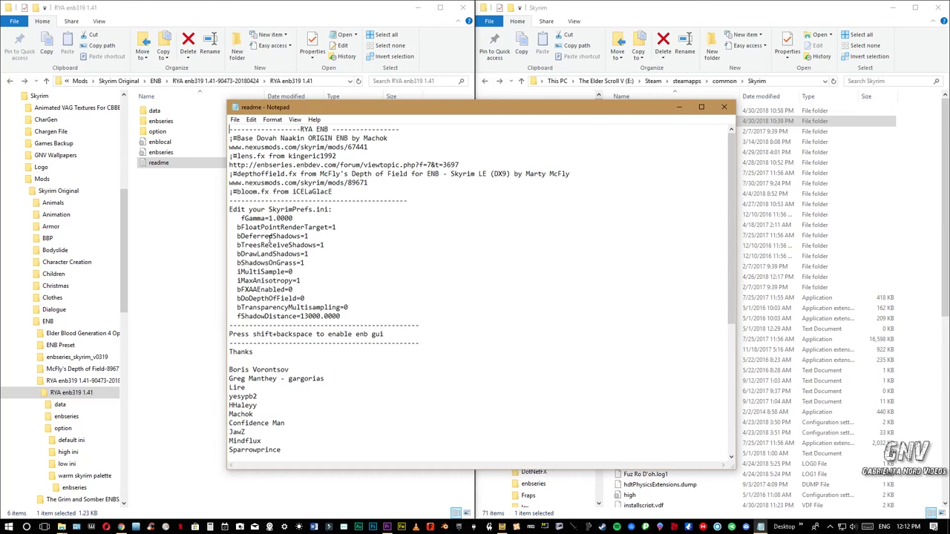
{"action": "left_click_drag", "start_coordinate": [497, 107], "coordinate": [0, 71]}
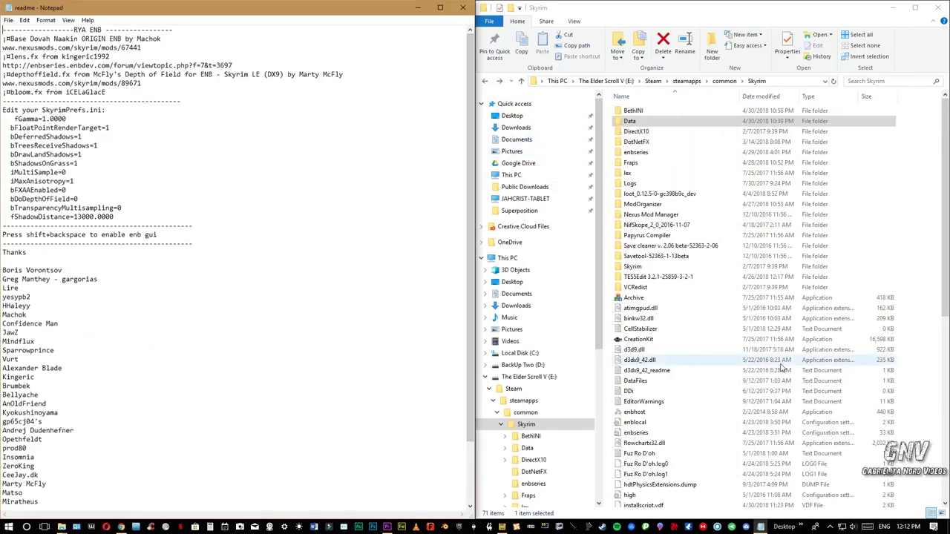
{"action": "left_click", "coordinate": [800, 528]}
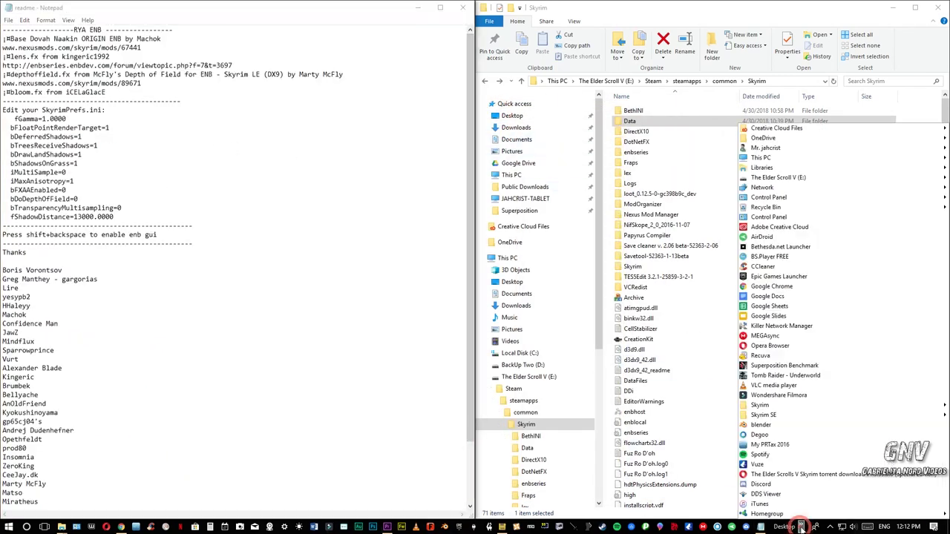
{"action": "mouse_move", "coordinate": [771, 408]}
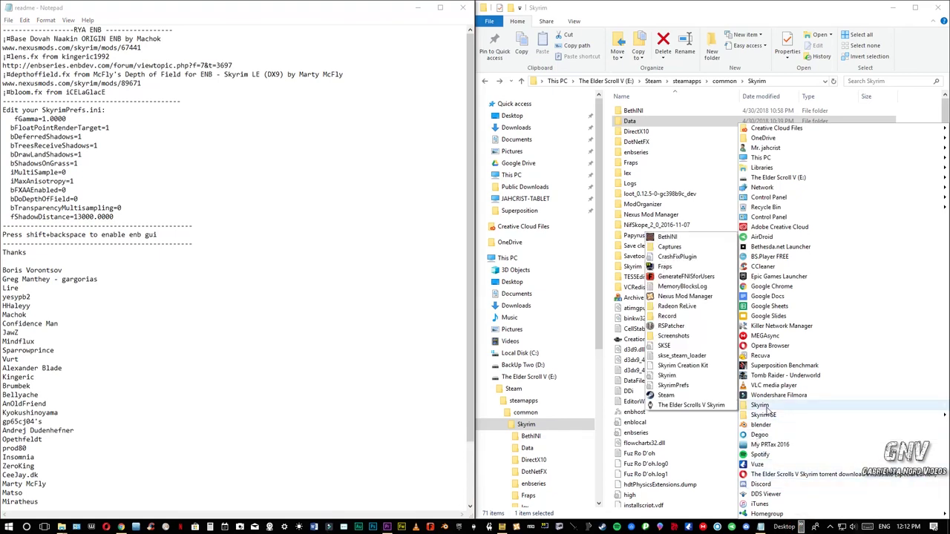
{"action": "left_click", "coordinate": [290, 404]}
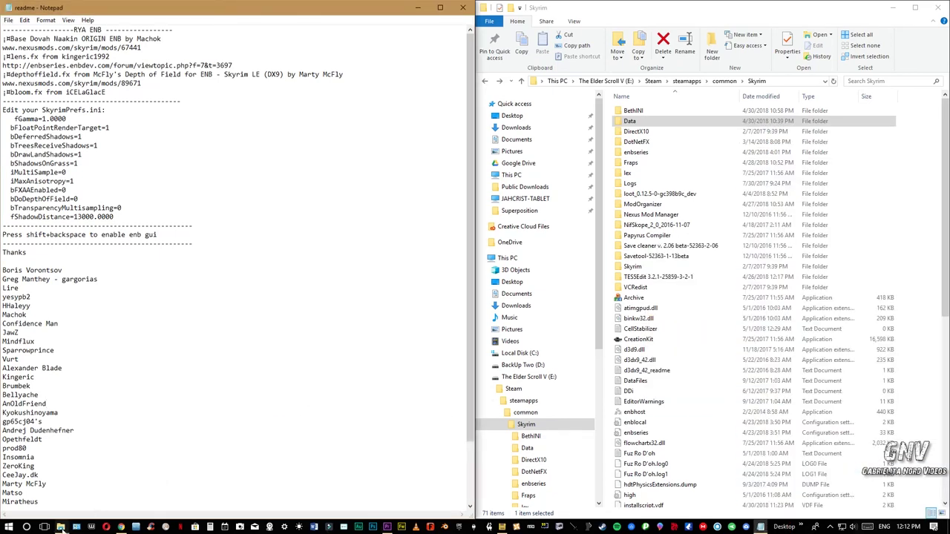
Show where SkyrimPrefs is stored in Documents > My Games > Skyrim using a new File Explorer window, and close that window
{"action": "right_click", "coordinate": [61, 527]}
{"action": "left_click", "coordinate": [34, 476]}
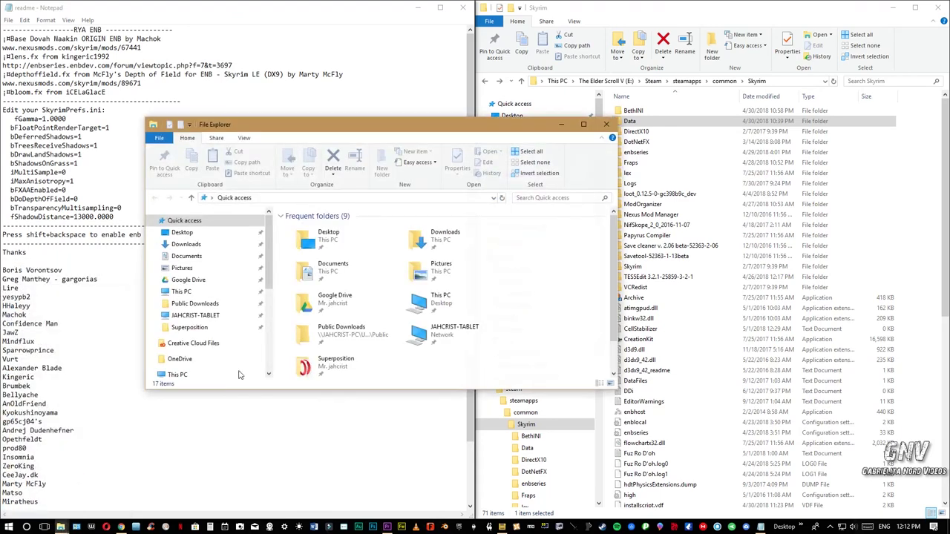
{"action": "double_click", "coordinate": [341, 275]}
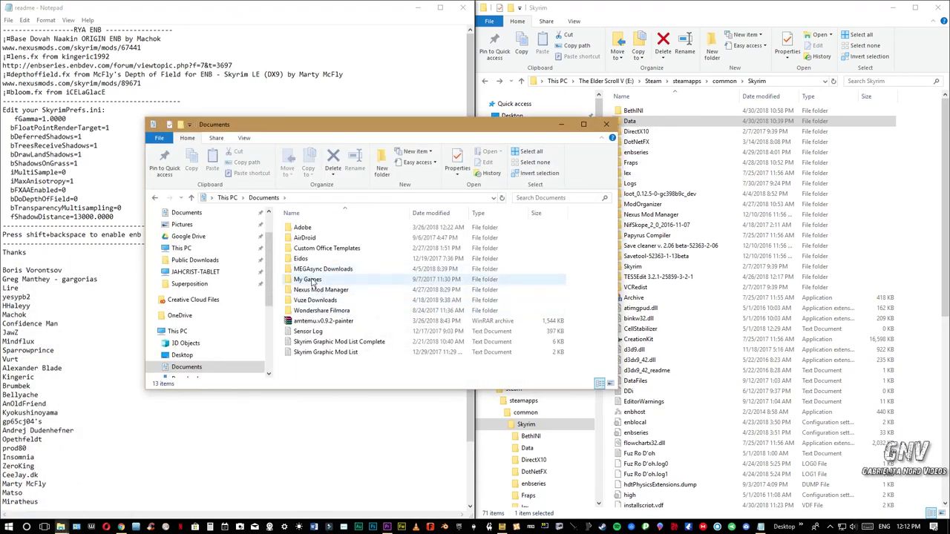
{"action": "double_click", "coordinate": [311, 280]}
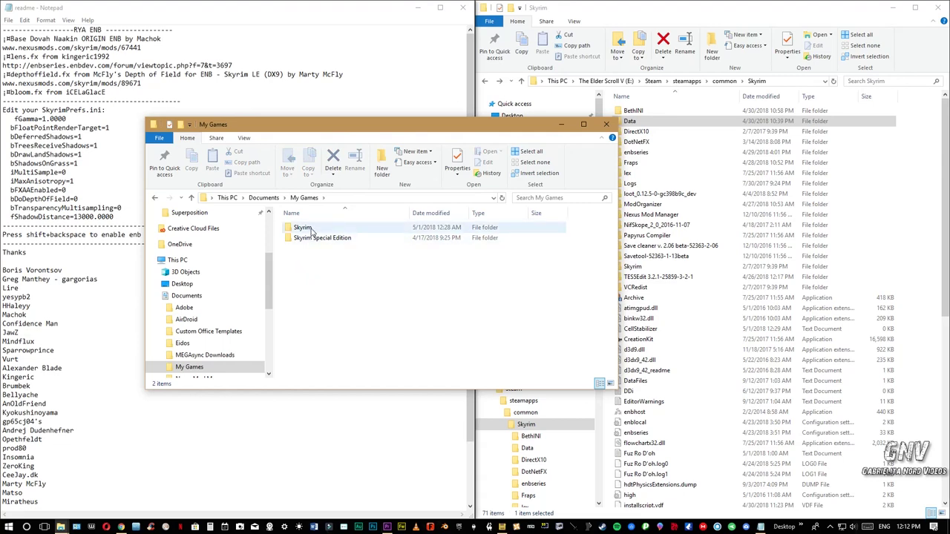
{"action": "double_click", "coordinate": [311, 230]}
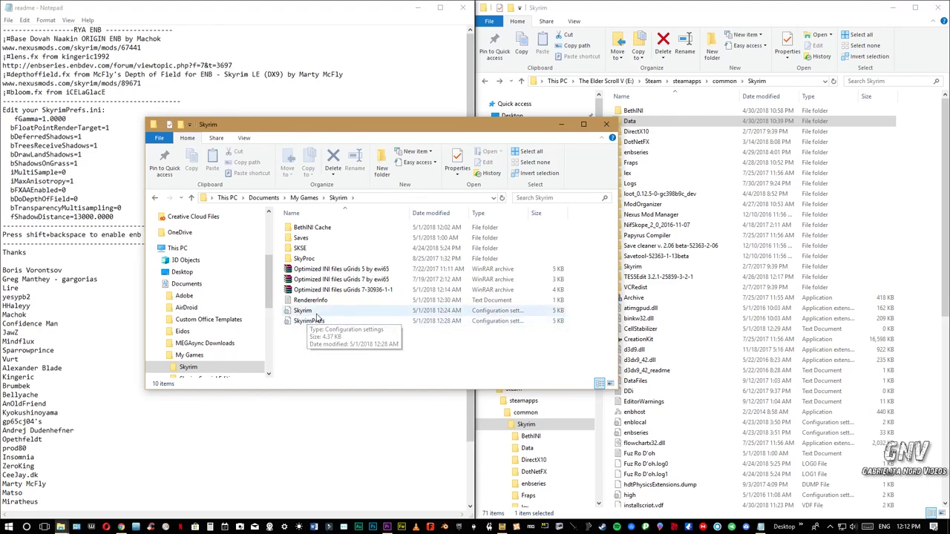
{"action": "left_click", "coordinate": [606, 123]}
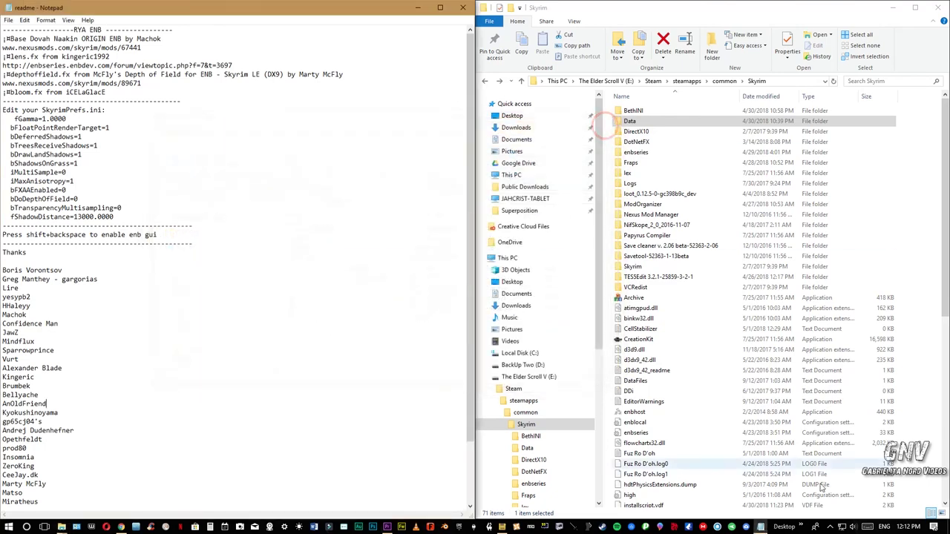
Open the SkyrimPrefs configuration file in Notepad side by side with the readme and look through its settings
{"action": "left_click", "coordinate": [800, 527]}
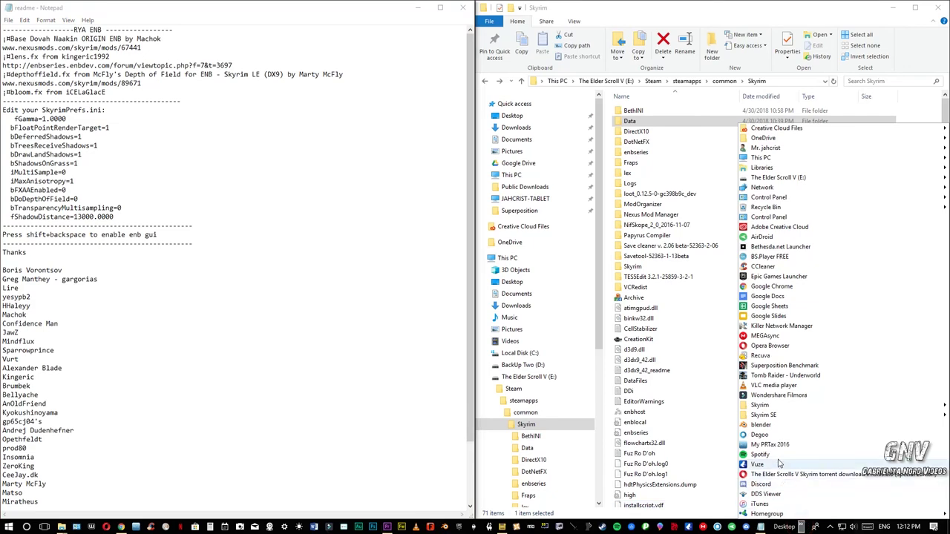
{"action": "mouse_move", "coordinate": [754, 408]}
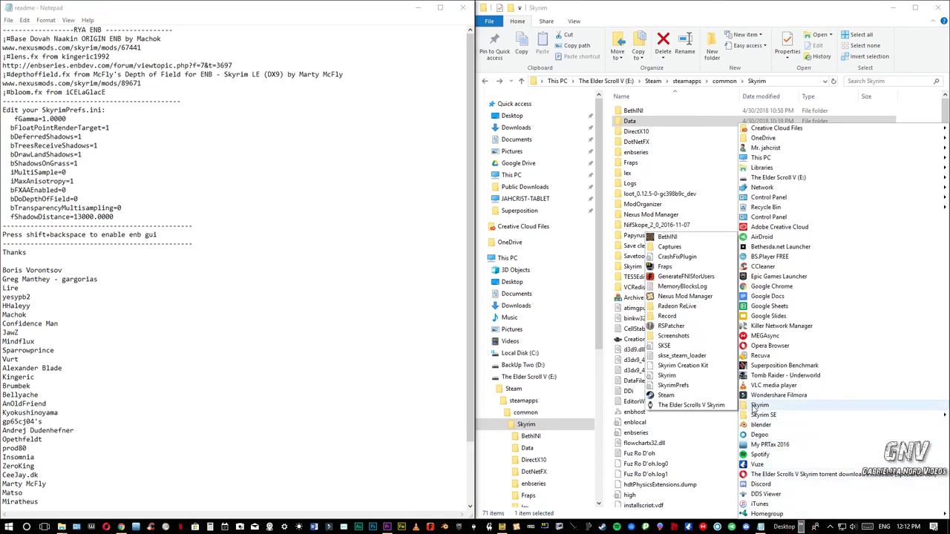
{"action": "left_click", "coordinate": [668, 386]}
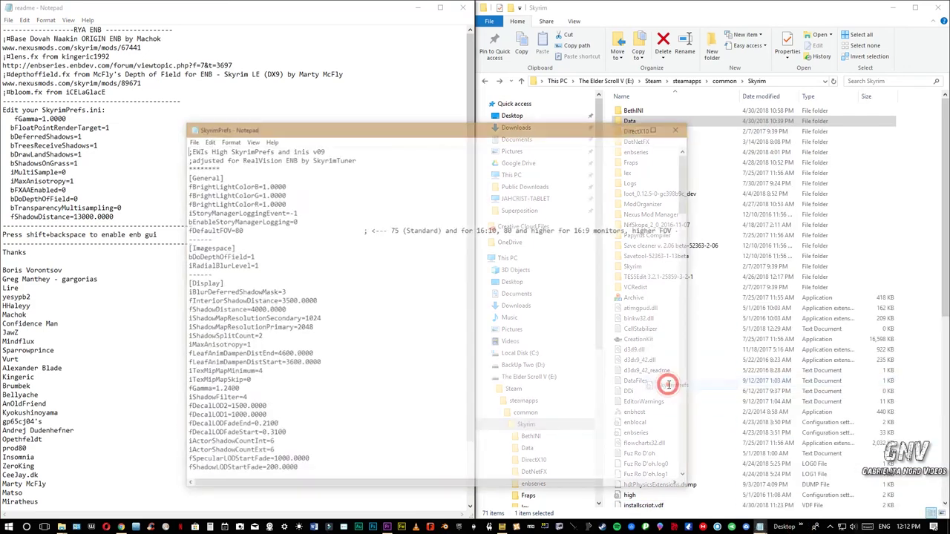
{"action": "left_click_drag", "start_coordinate": [560, 129], "coordinate": [948, 156]}
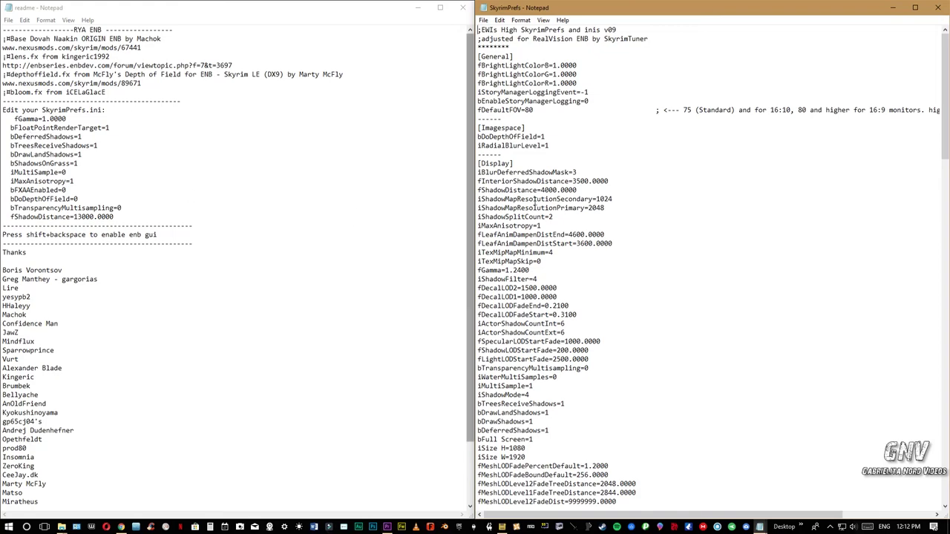
{"action": "scroll", "coordinate": [558, 192], "scroll_direction": "down", "scroll_amount": 18}
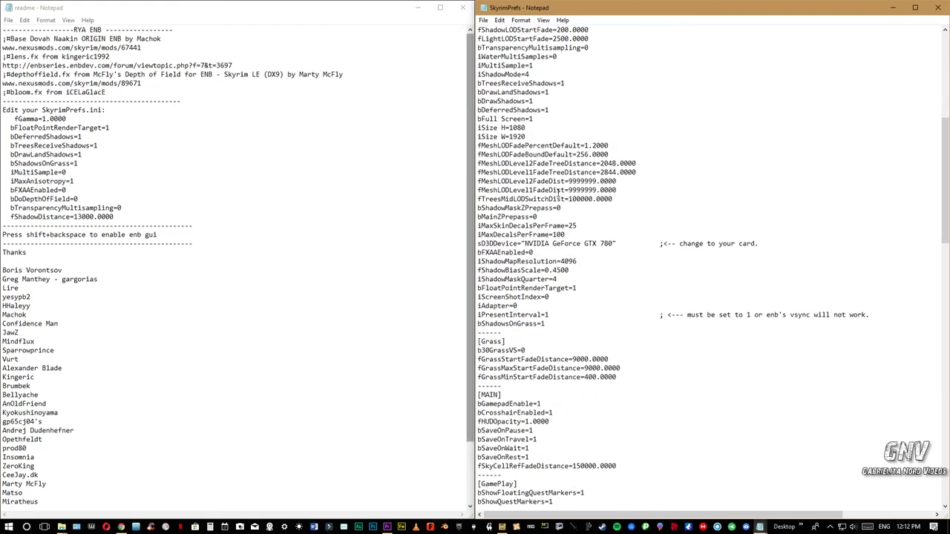
{"action": "scroll", "coordinate": [558, 192], "scroll_direction": "down", "scroll_amount": 20}
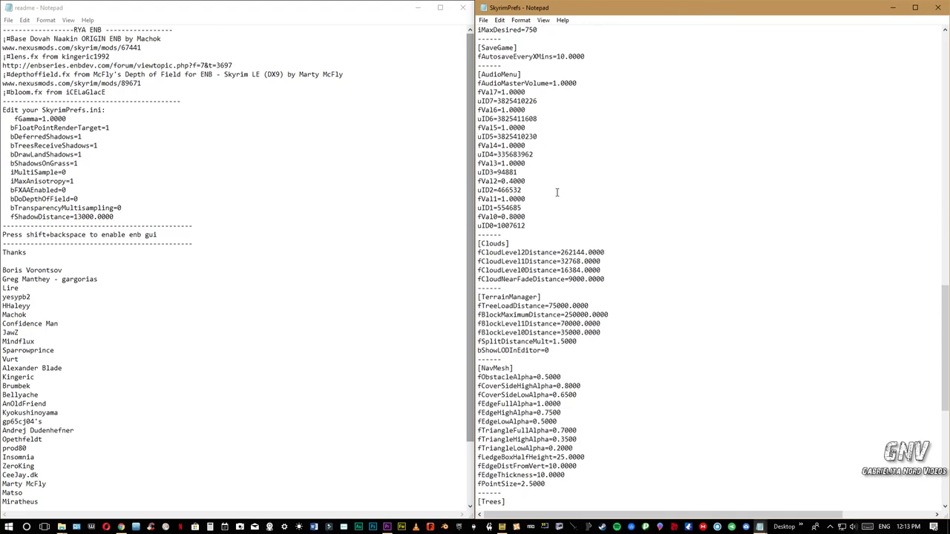
{"action": "scroll", "coordinate": [558, 191], "scroll_direction": "down", "scroll_amount": 5}
{"action": "scroll", "coordinate": [555, 192], "scroll_direction": "up", "scroll_amount": 20}
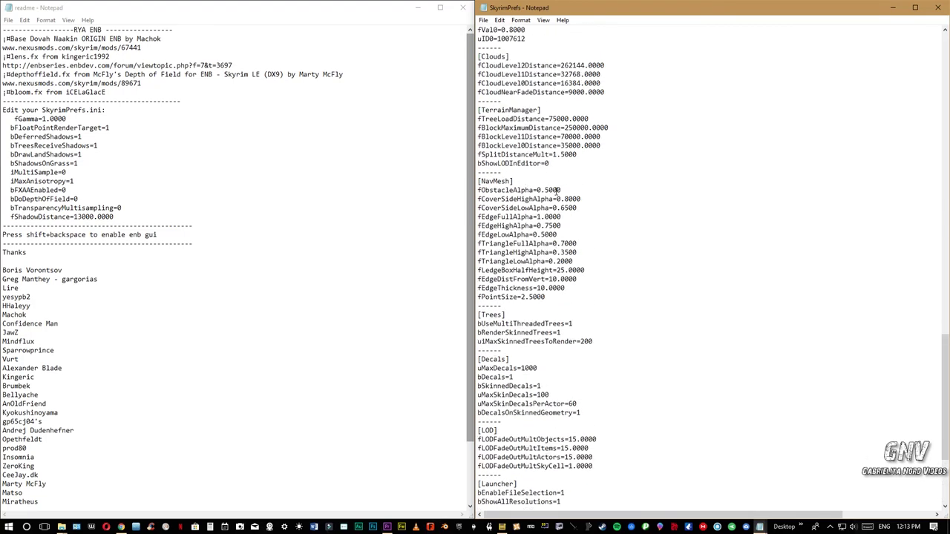
Copy fGamma=1.0000 from the readme and search SkyrimPrefs for it both downward and upward
{"action": "scroll", "coordinate": [556, 191], "scroll_direction": "up", "scroll_amount": 17}
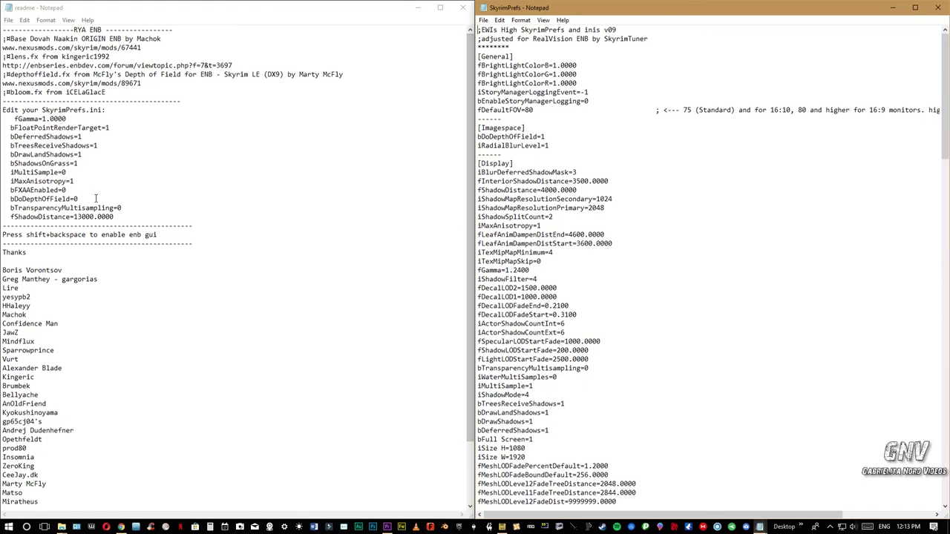
{"action": "left_click_drag", "start_coordinate": [72, 119], "coordinate": [15, 120]}
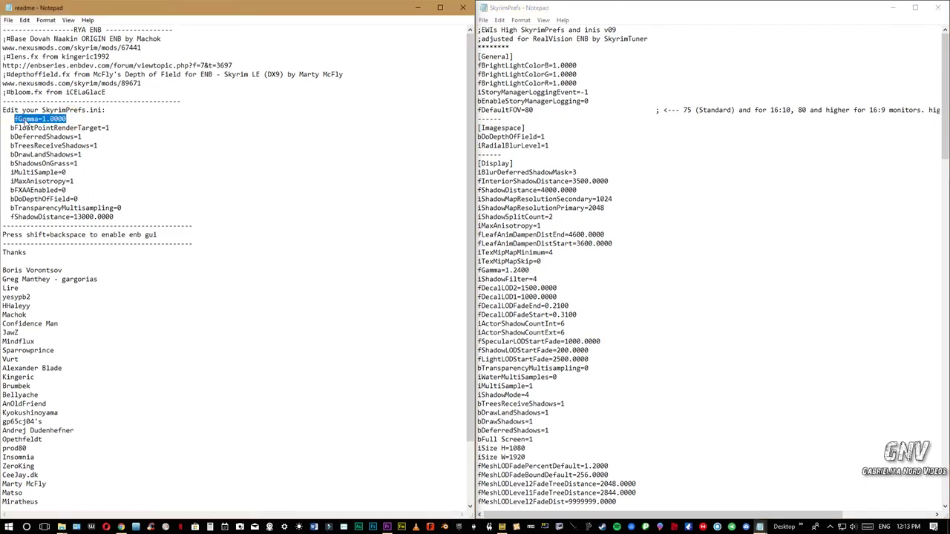
{"action": "right_click", "coordinate": [26, 124]}
{"action": "left_click", "coordinate": [49, 155]}
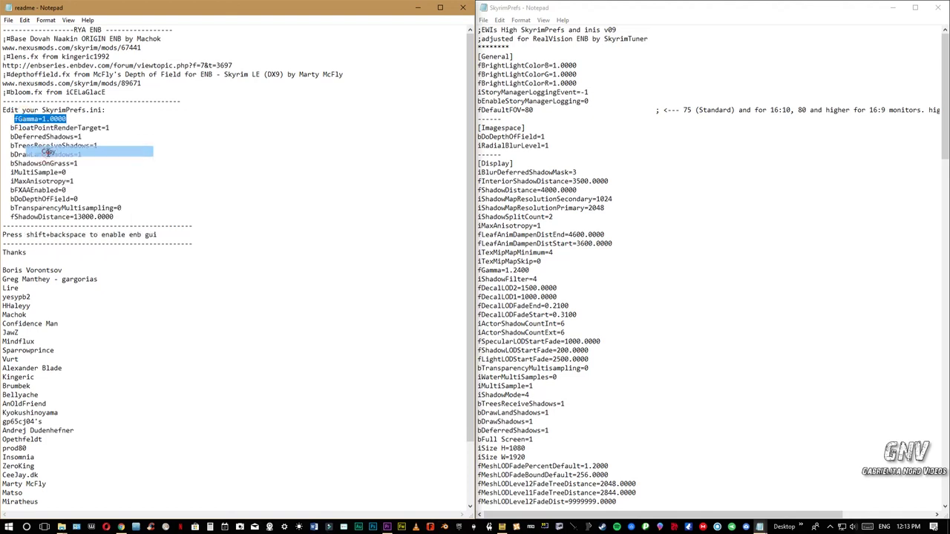
{"action": "left_click", "coordinate": [721, 273]}
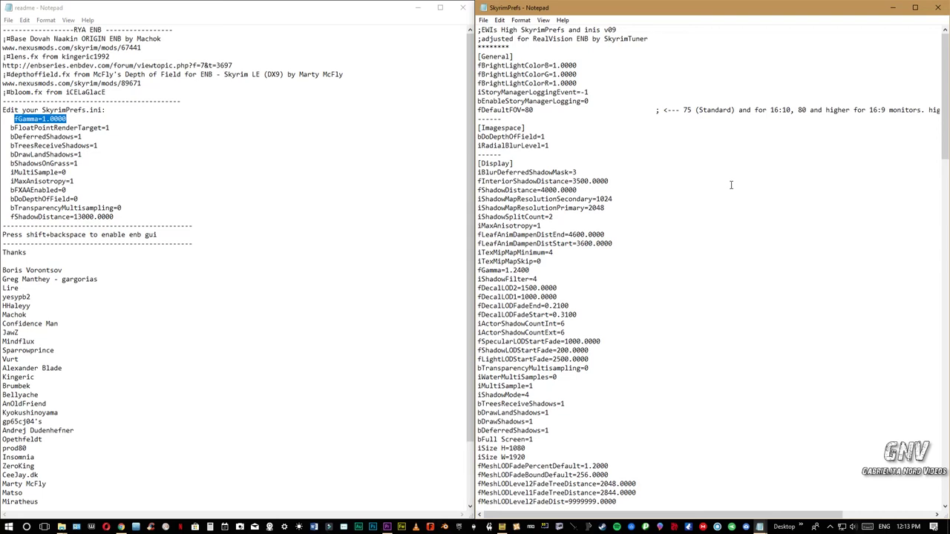
{"action": "key", "text": "ctrl+f"}
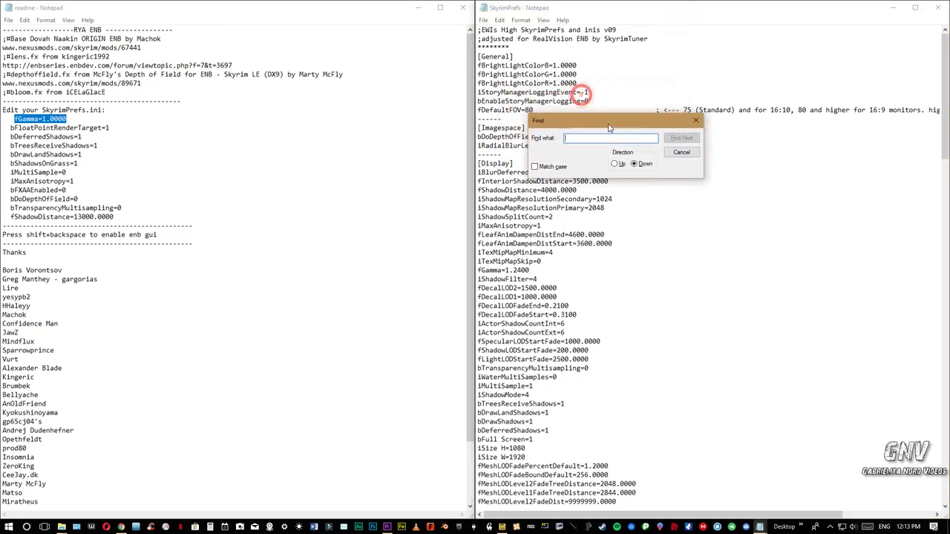
{"action": "left_click_drag", "start_coordinate": [581, 94], "coordinate": [608, 122]}
{"action": "key", "text": "ctrl+v"}
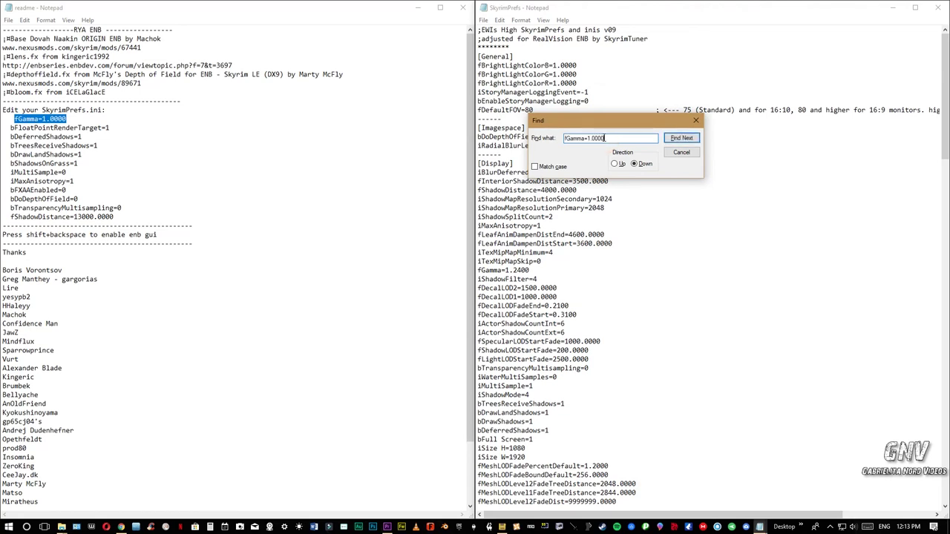
{"action": "left_click", "coordinate": [682, 138]}
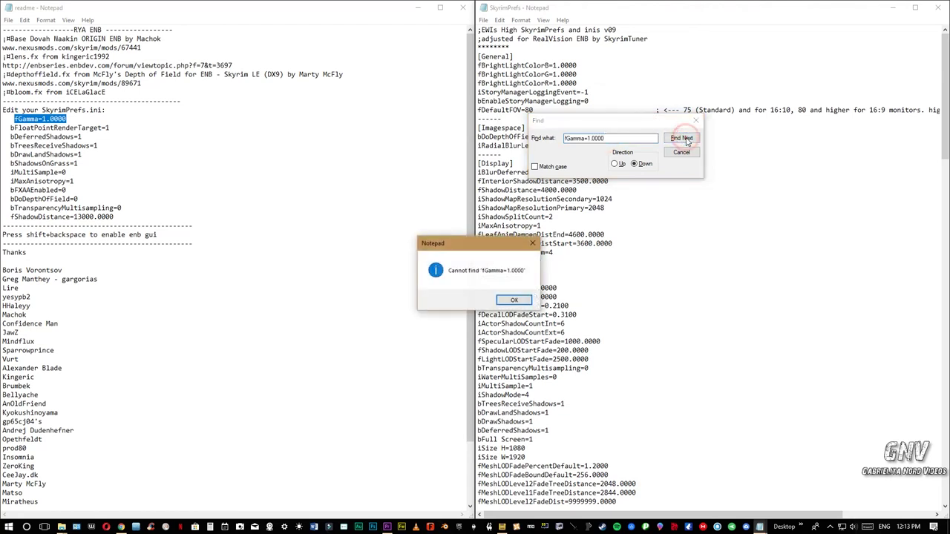
{"action": "left_click", "coordinate": [514, 301]}
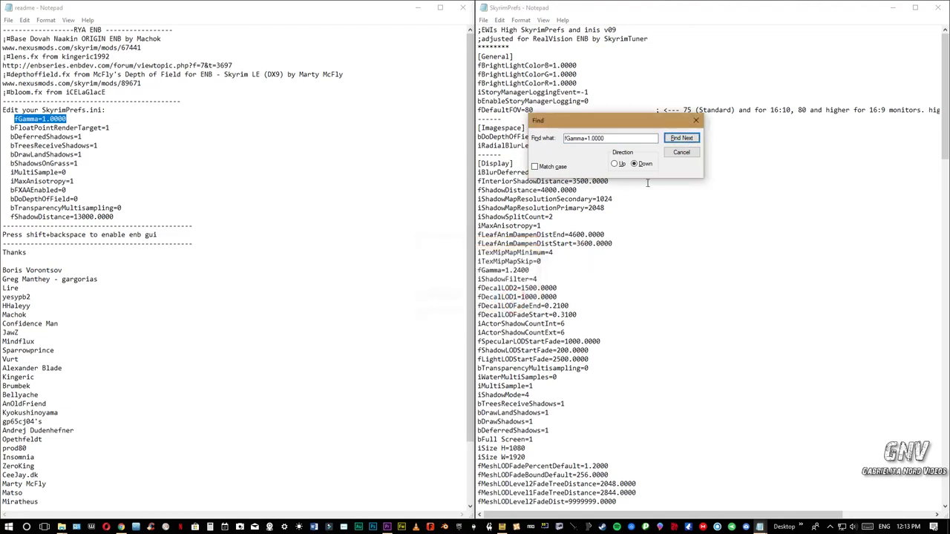
{"action": "left_click", "coordinate": [615, 163]}
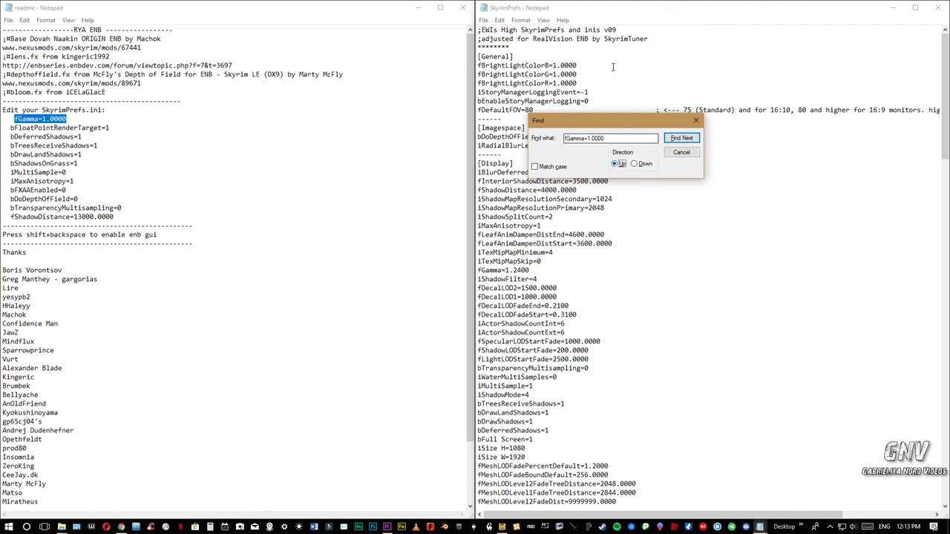
{"action": "left_click", "coordinate": [682, 141]}
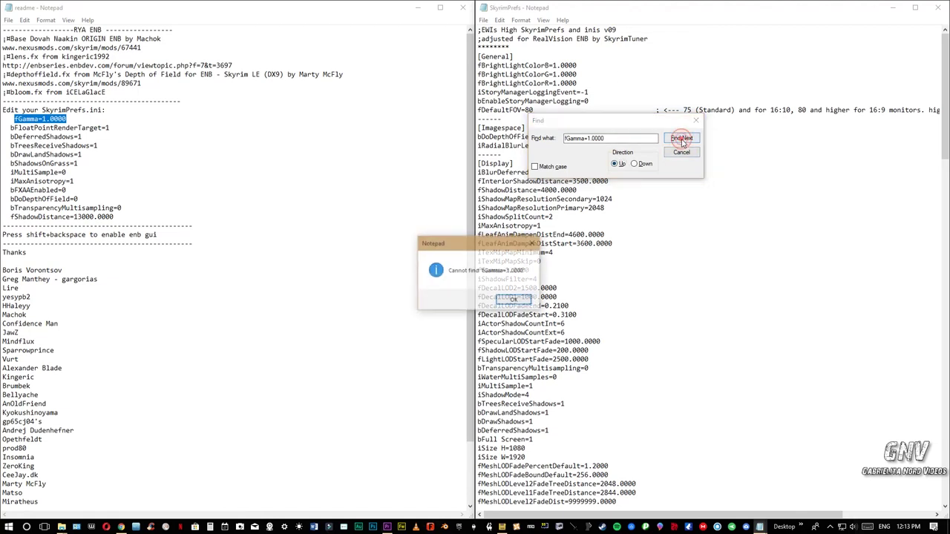
{"action": "left_click", "coordinate": [514, 301]}
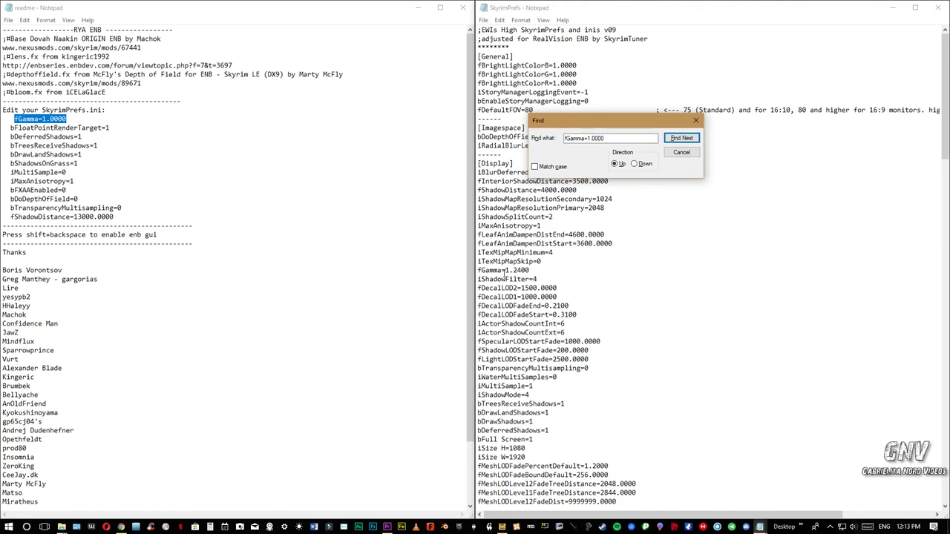
Shorten the search text to fGamma=, find that setting in SkyrimPrefs, and close the search
{"action": "double_click", "coordinate": [615, 139]}
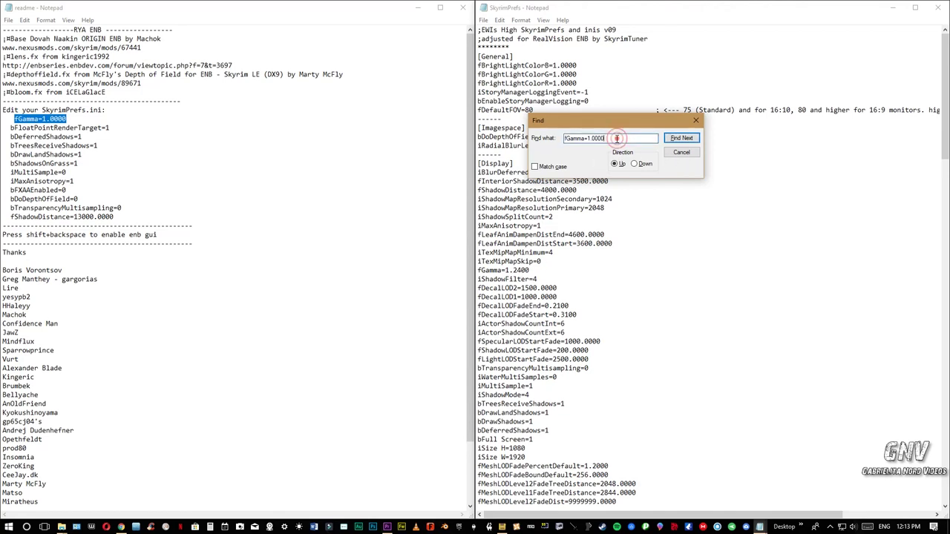
{"action": "left_click", "coordinate": [615, 139]}
{"action": "left_click", "coordinate": [681, 138]}
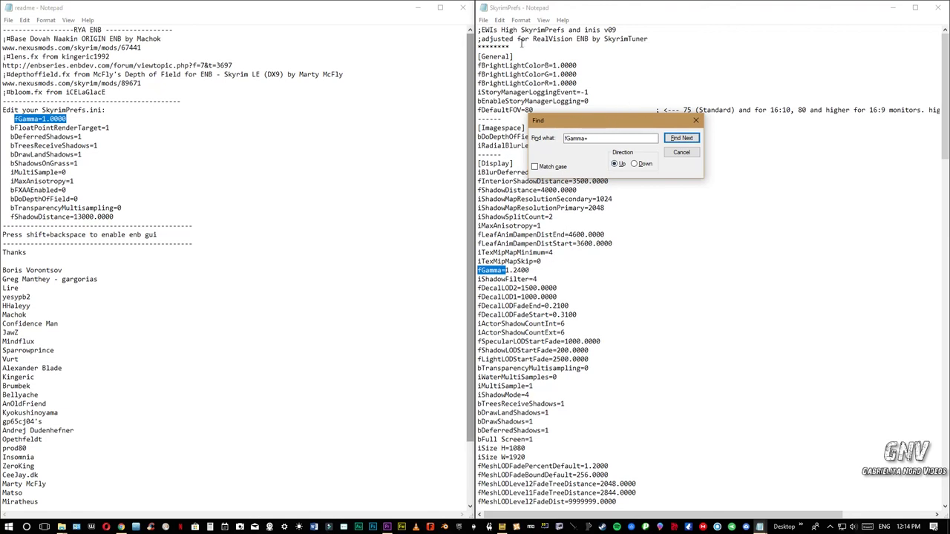
{"action": "left_click", "coordinate": [681, 152]}
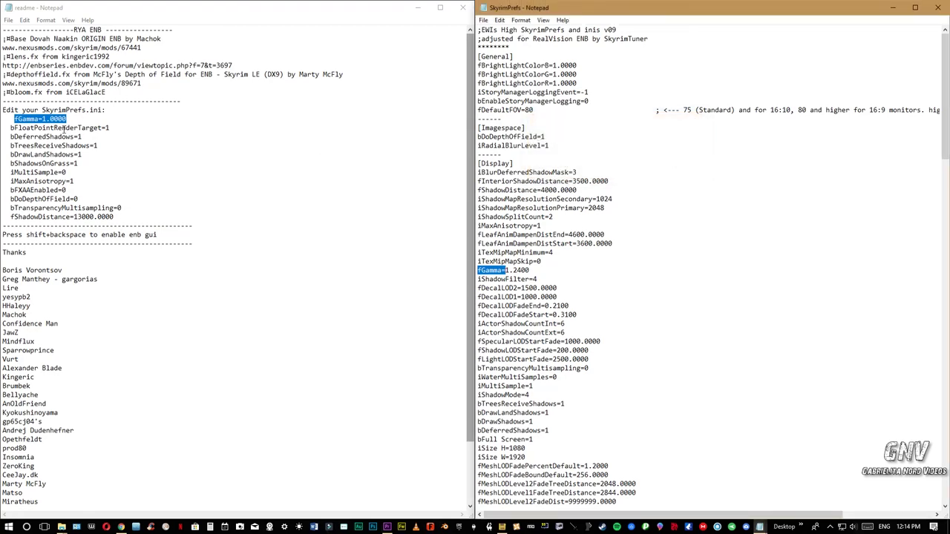
Replace the fGamma value in SkyrimPrefs with 1.0000 copied from the readme
{"action": "left_click_drag", "start_coordinate": [73, 121], "coordinate": [49, 119]}
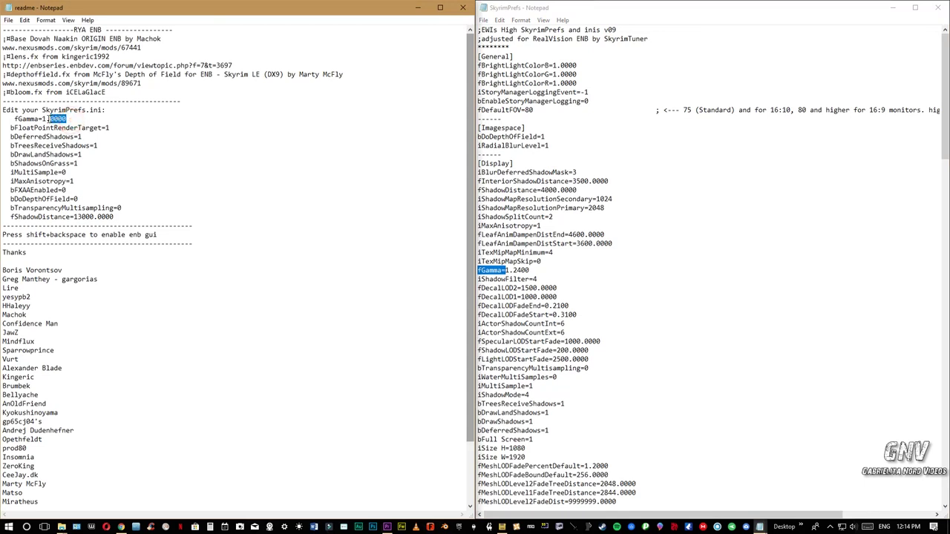
{"action": "right_click", "coordinate": [62, 120]}
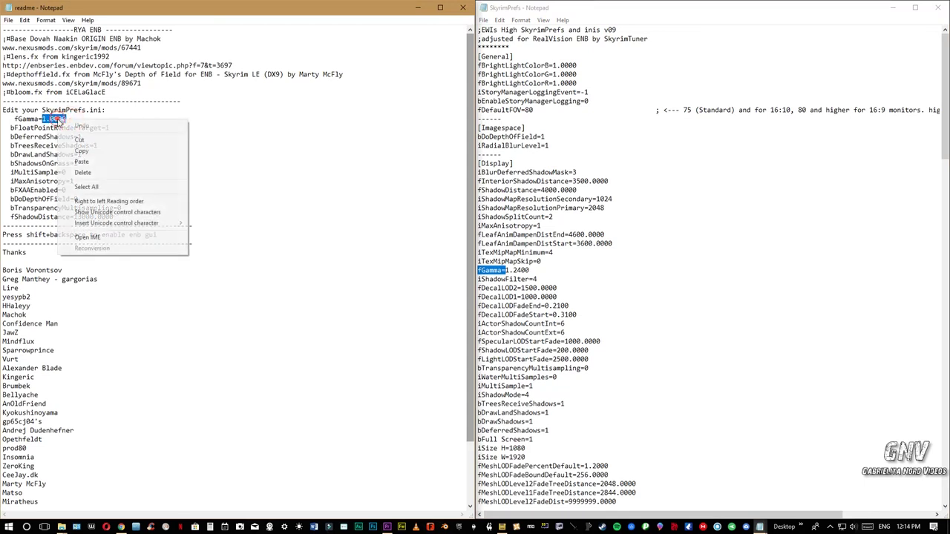
{"action": "left_click", "coordinate": [91, 152]}
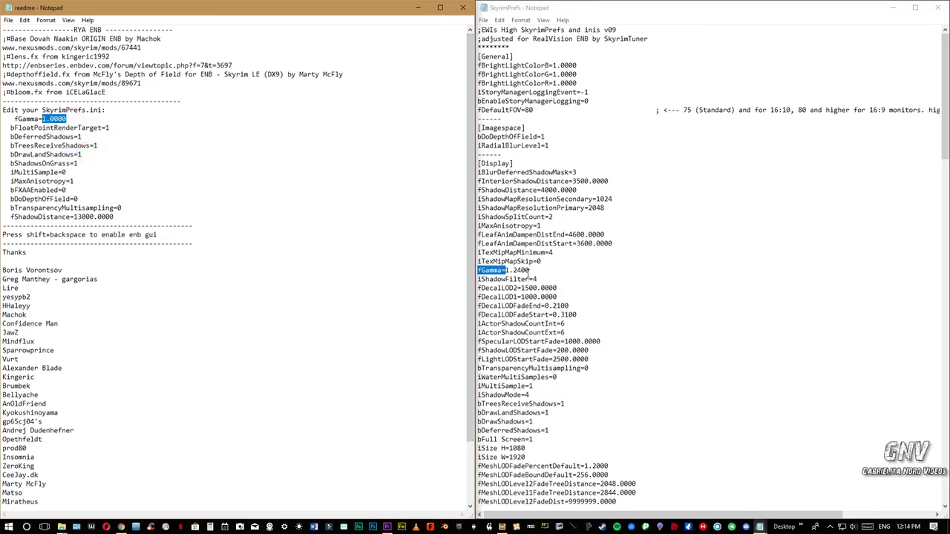
{"action": "left_click_drag", "start_coordinate": [532, 270], "coordinate": [510, 270]}
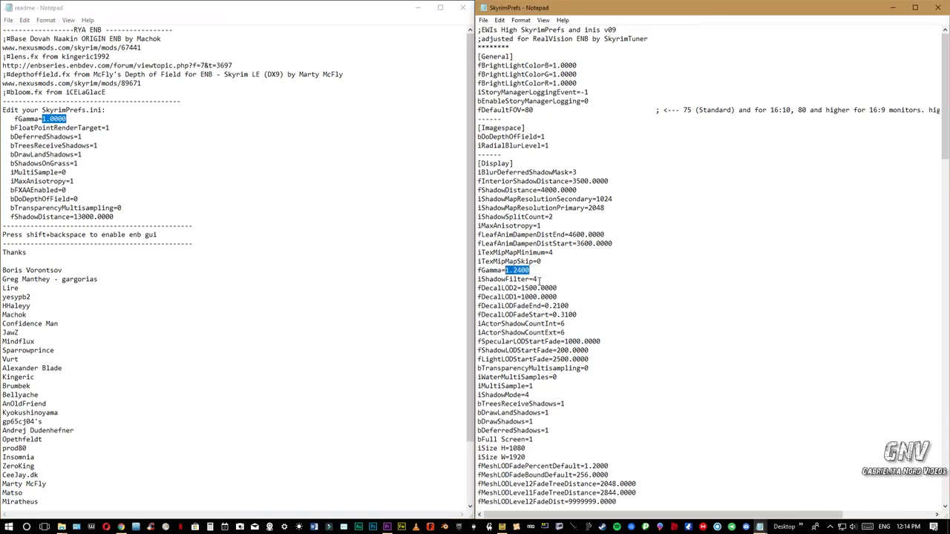
{"action": "key", "text": "ctrl+v"}
Search SkyrimPrefs for the readme's bFloatPointRenderTarget=1 setting and close the search
{"action": "left_click_drag", "start_coordinate": [110, 128], "coordinate": [17, 128]}
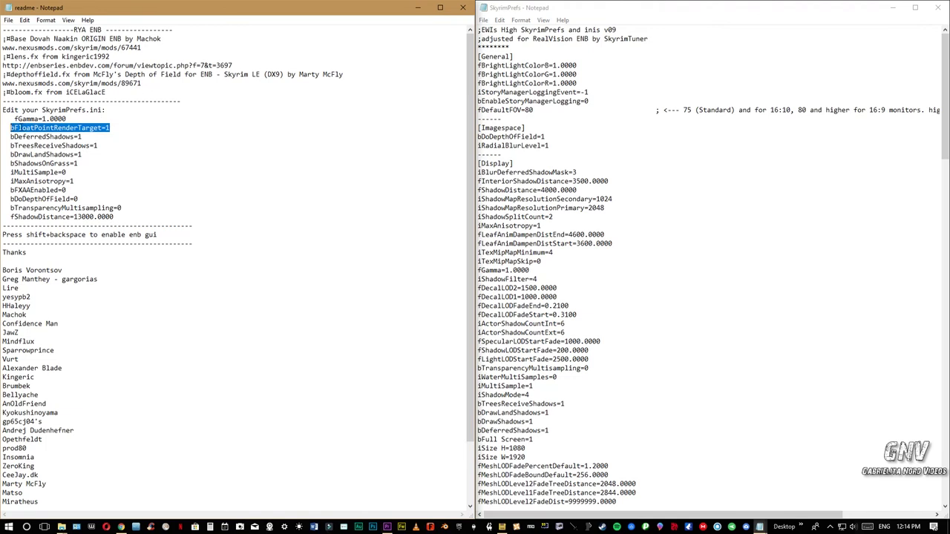
{"action": "right_click", "coordinate": [38, 127]}
{"action": "left_click", "coordinate": [53, 159]}
{"action": "left_click", "coordinate": [690, 153]}
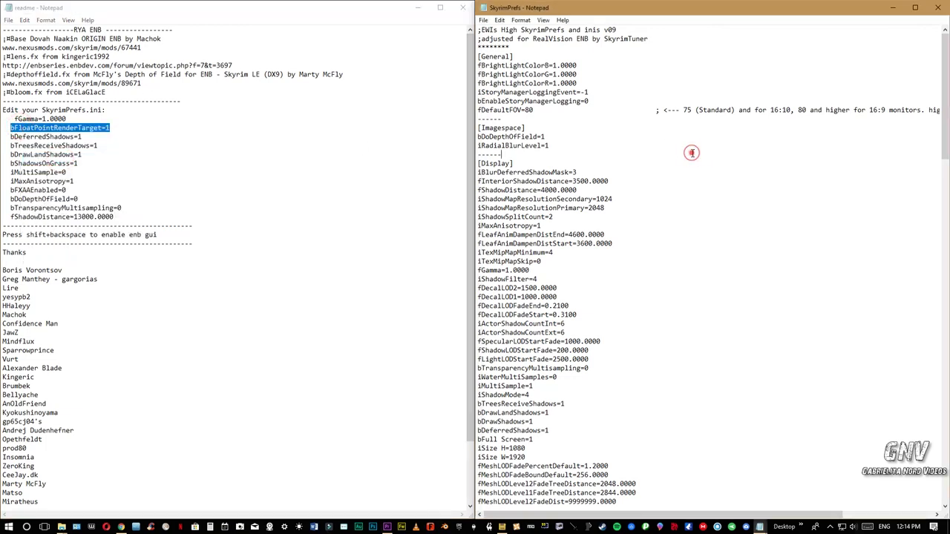
{"action": "key", "text": "ctrl+f"}
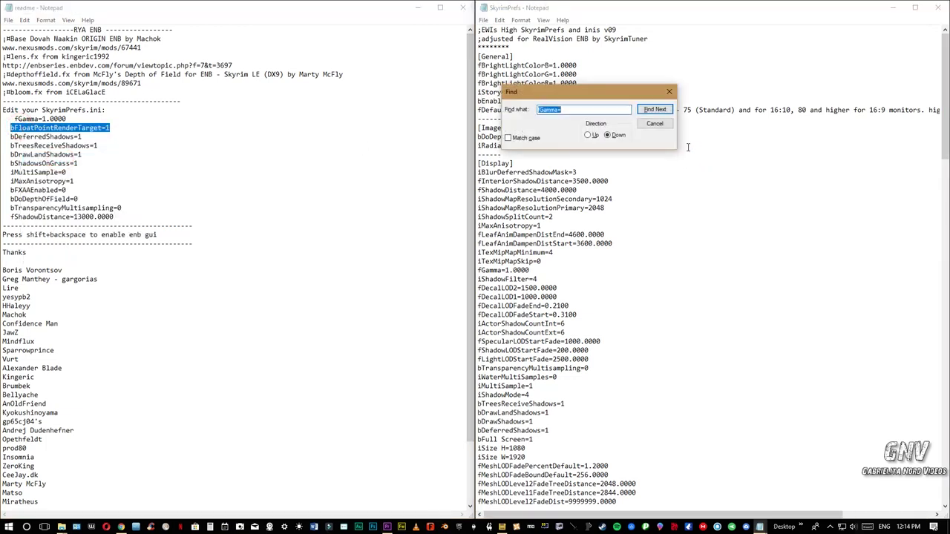
{"action": "key", "text": "ctrl+v"}
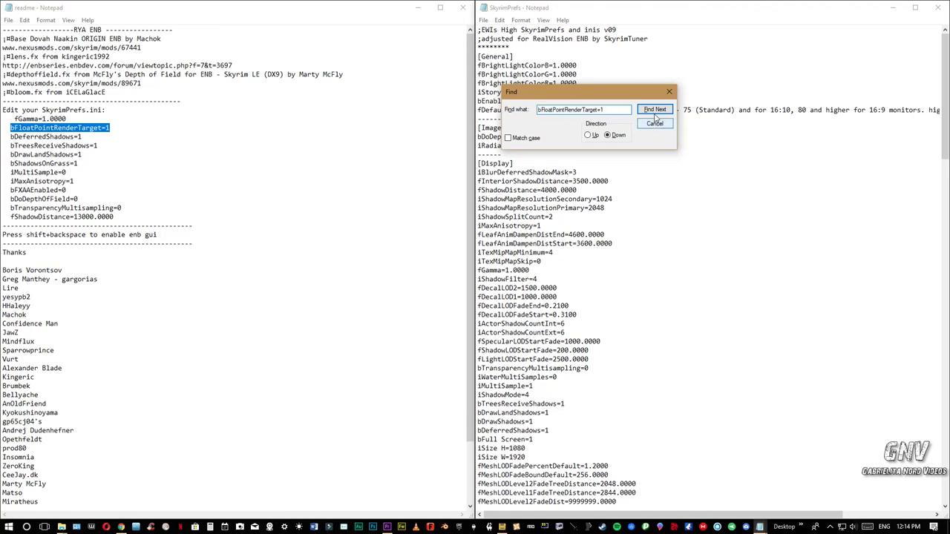
{"action": "left_click", "coordinate": [655, 110]}
{"action": "scroll", "coordinate": [591, 367], "scroll_direction": "down", "scroll_amount": 7}
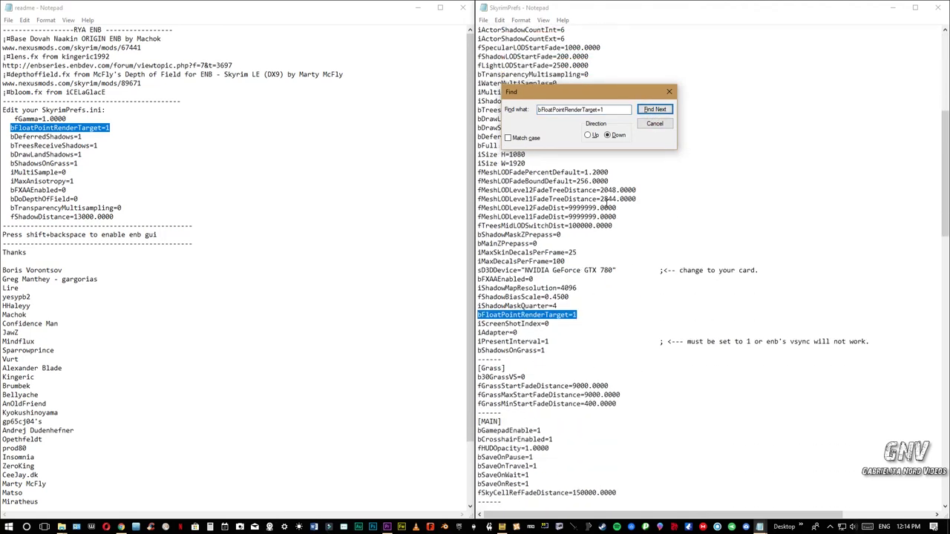
{"action": "left_click", "coordinate": [655, 124]}
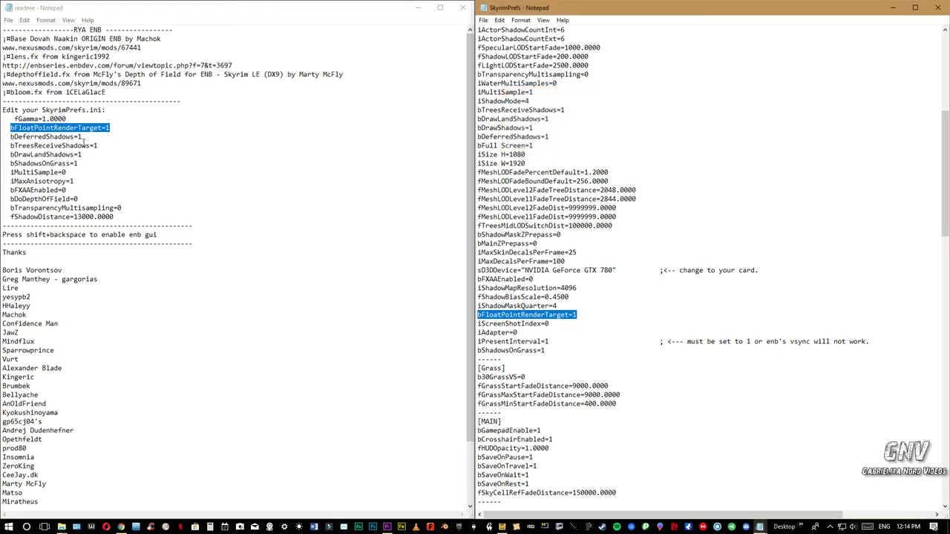
Search SkyrimPrefs downward and upward for the readme's bDeferredShadows=1 setting and close the search
{"action": "left_click_drag", "start_coordinate": [84, 136], "coordinate": [10, 136]}
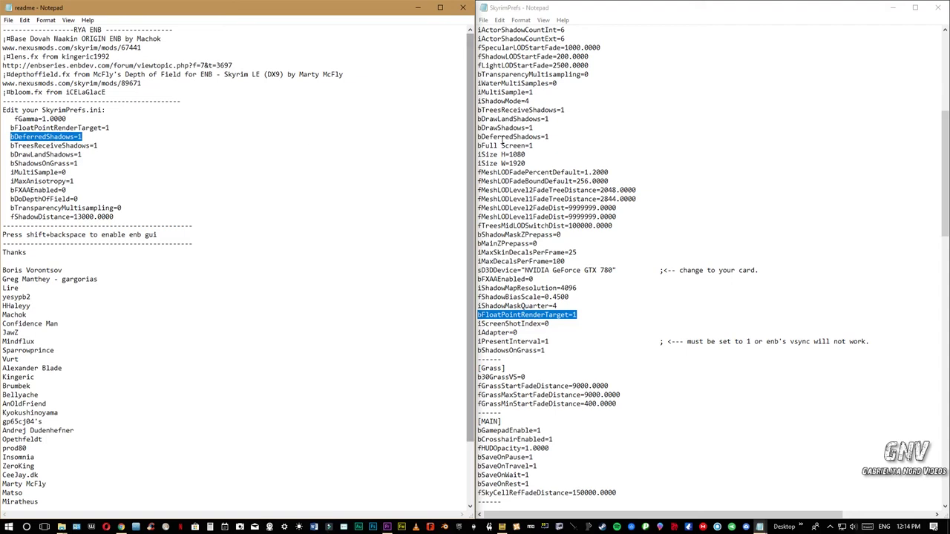
{"action": "left_click", "coordinate": [692, 194]}
{"action": "key", "text": "ctrl+v"}
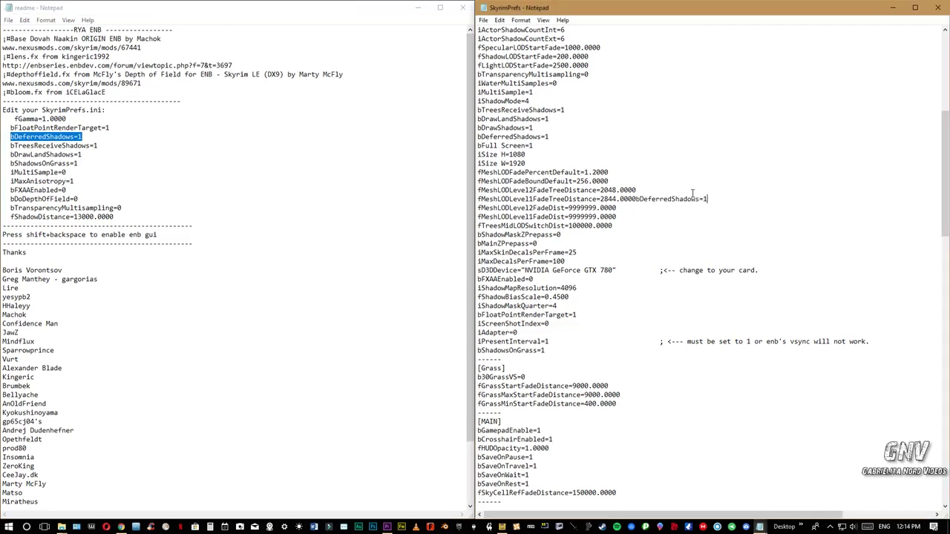
{"action": "key", "text": "ctrl+z"}
{"action": "key", "text": "ctrl+f"}
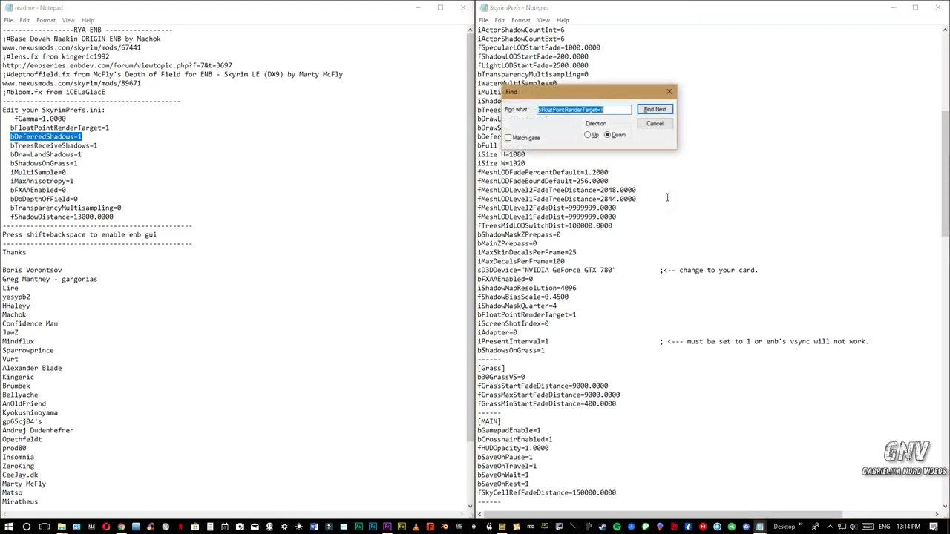
{"action": "key", "text": "ctrl+v"}
{"action": "left_click", "coordinate": [654, 109]}
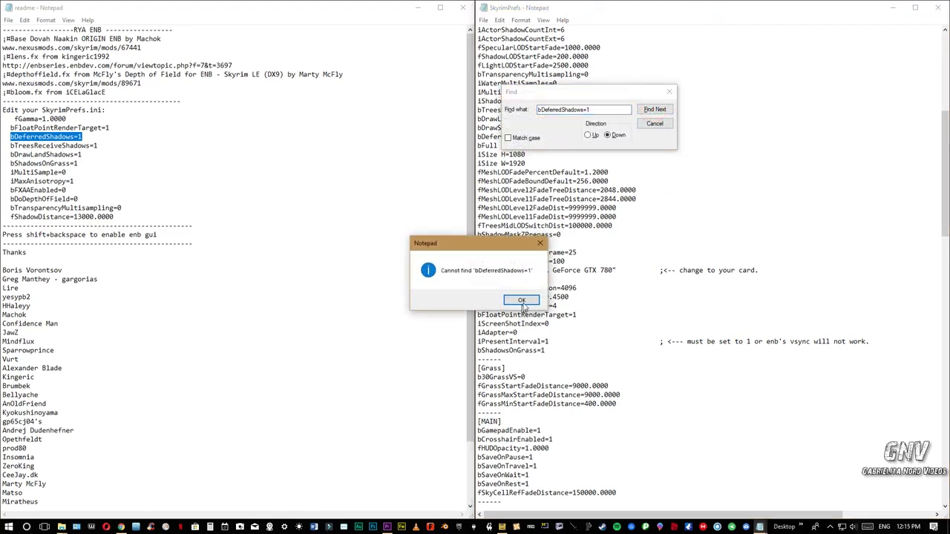
{"action": "left_click", "coordinate": [522, 300]}
{"action": "left_click", "coordinate": [588, 135]}
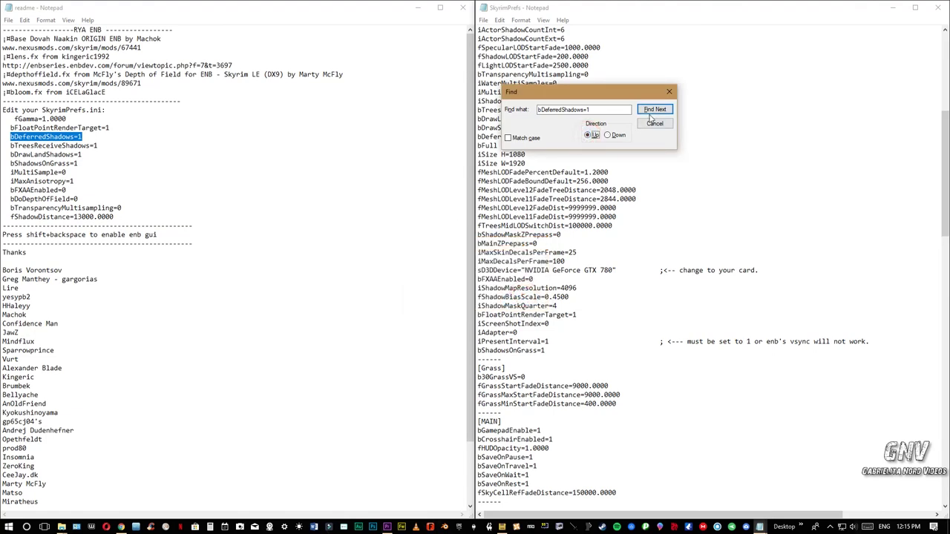
{"action": "left_click", "coordinate": [653, 111]}
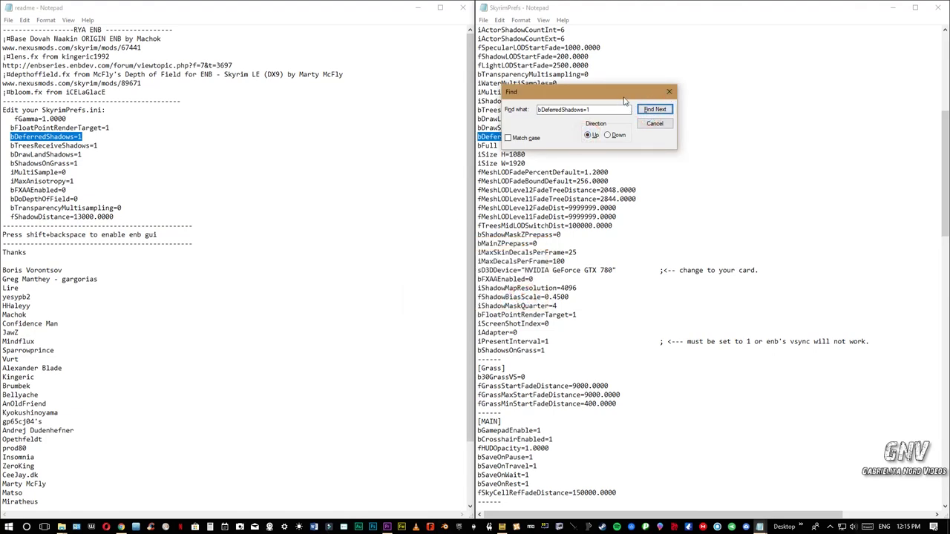
{"action": "left_click_drag", "start_coordinate": [625, 101], "coordinate": [721, 139]}
{"action": "left_click", "coordinate": [764, 130]}
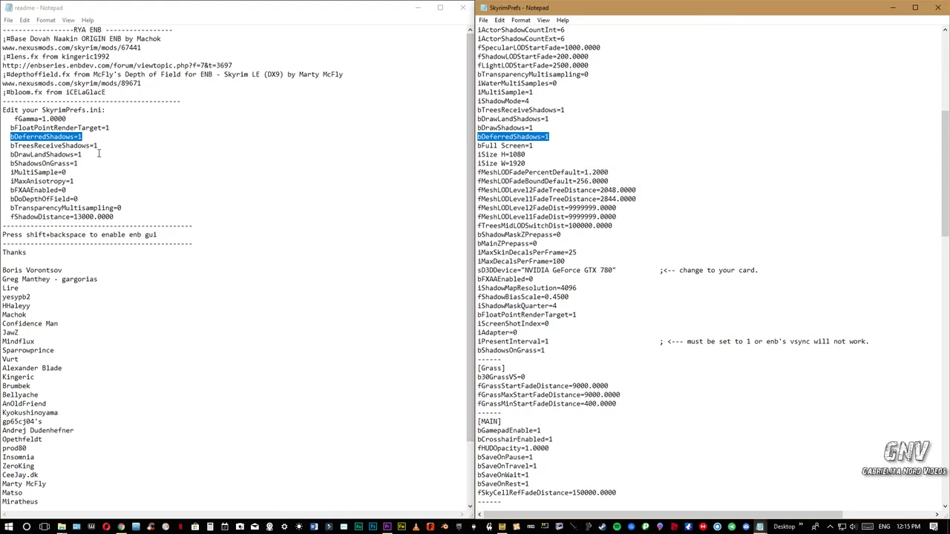
{"action": "left_click", "coordinate": [595, 155]}
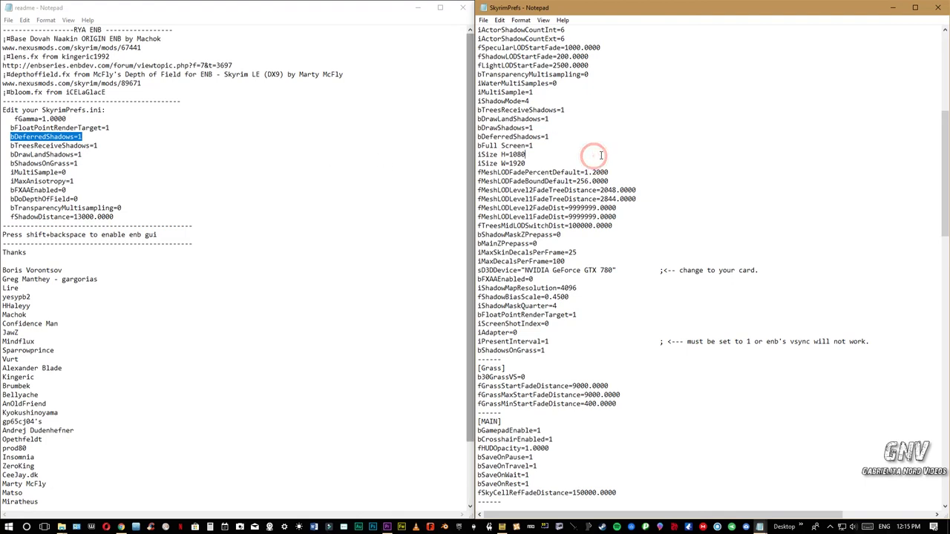
Search SkyrimPrefs downward and upward for the readme's bTreesReceiveShadows=1 setting and close the search
{"action": "left_click_drag", "start_coordinate": [98, 147], "coordinate": [11, 147]}
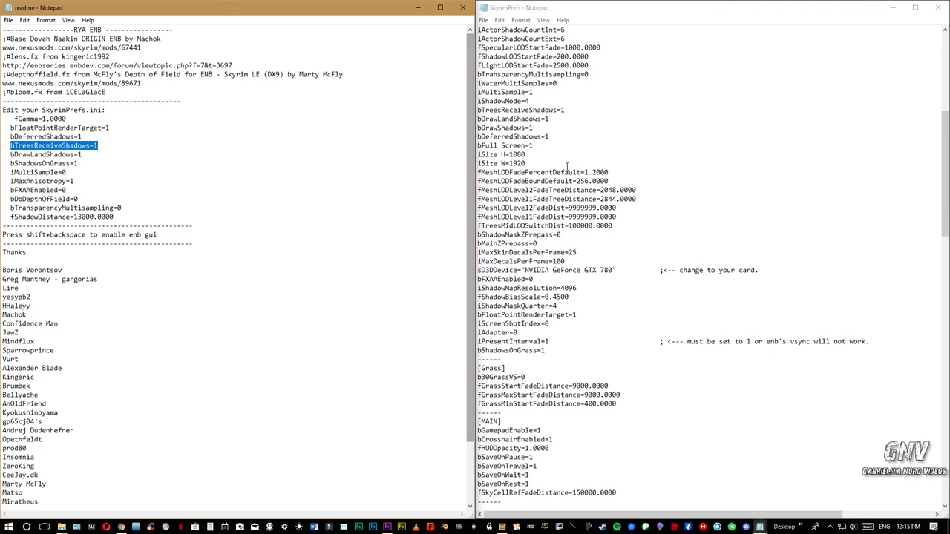
{"action": "left_click", "coordinate": [743, 167]}
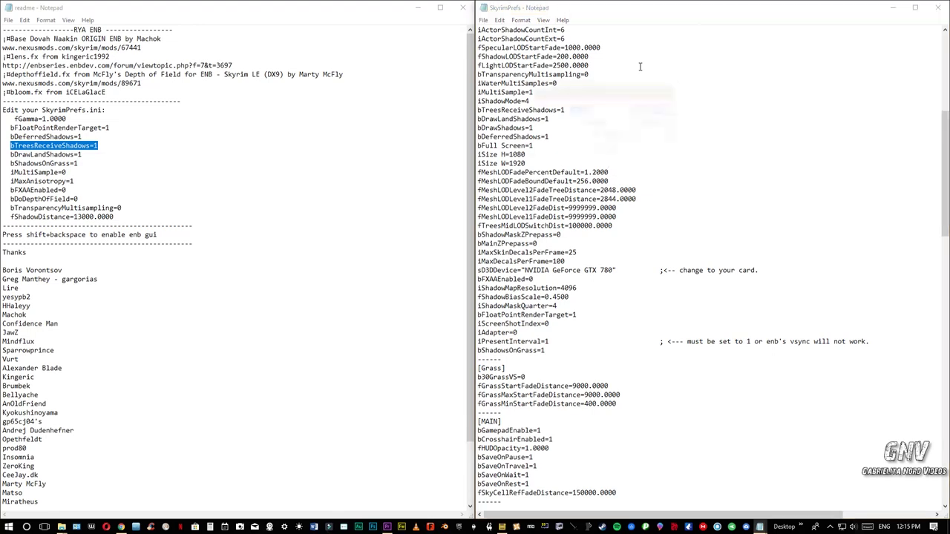
{"action": "key", "text": "ctrl+f"}
{"action": "key", "text": "ctrl+v"}
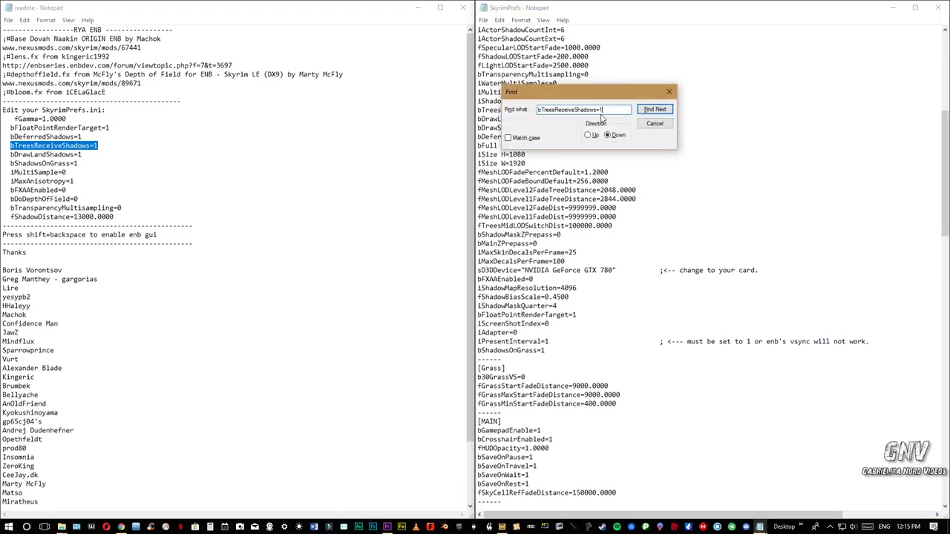
{"action": "left_click", "coordinate": [654, 109]}
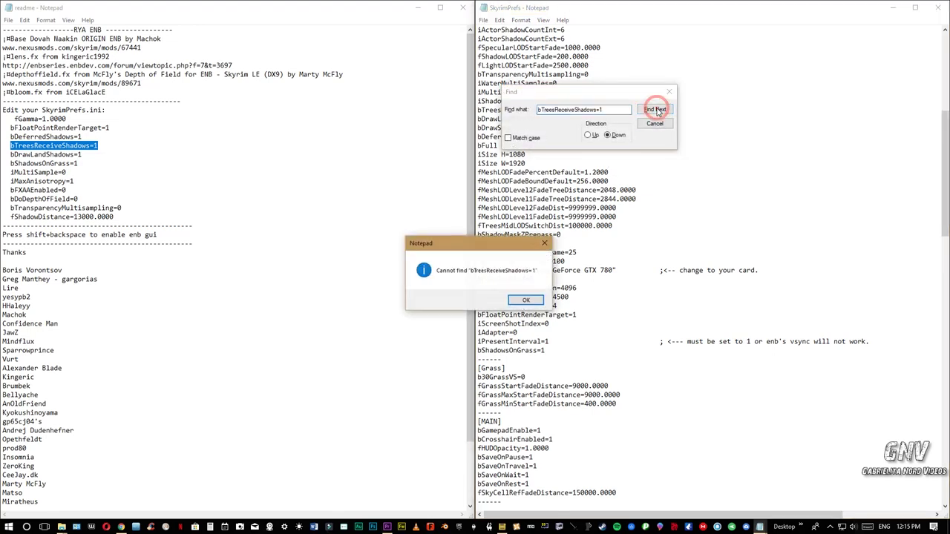
{"action": "left_click", "coordinate": [528, 302]}
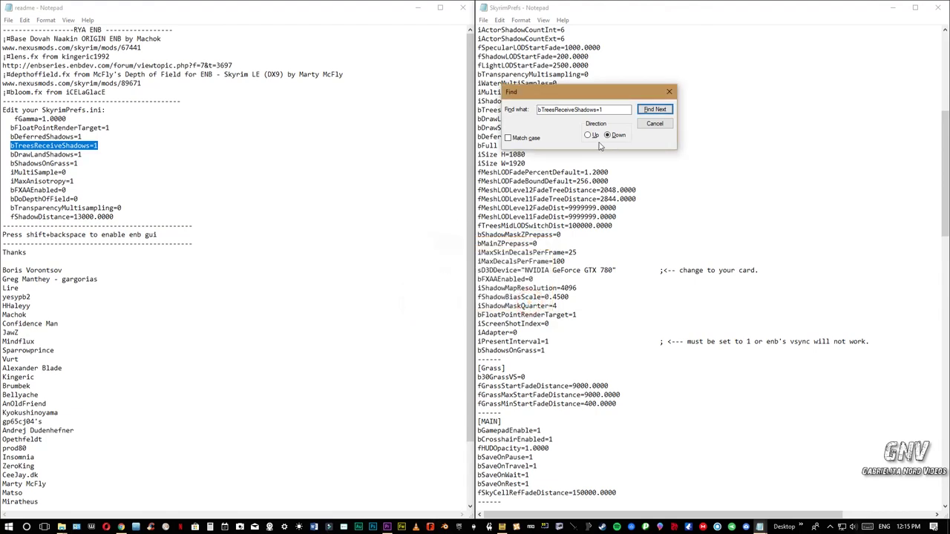
{"action": "left_click", "coordinate": [588, 135]}
{"action": "left_click", "coordinate": [656, 110]}
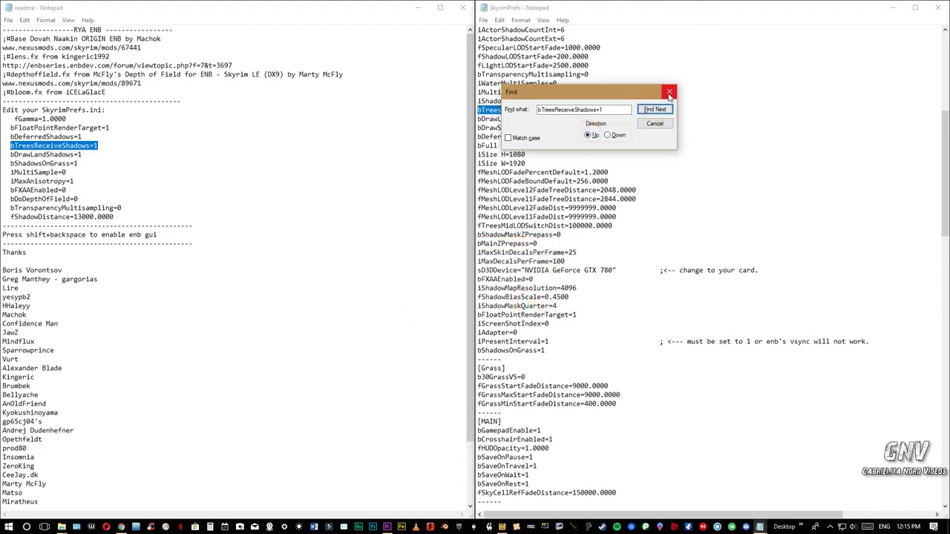
{"action": "left_click", "coordinate": [669, 92]}
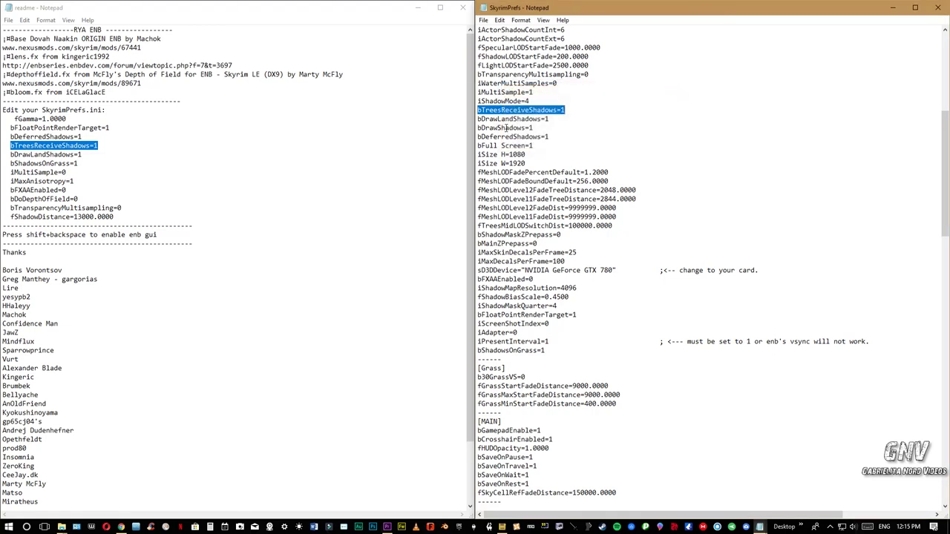
{"action": "left_click", "coordinate": [682, 204]}
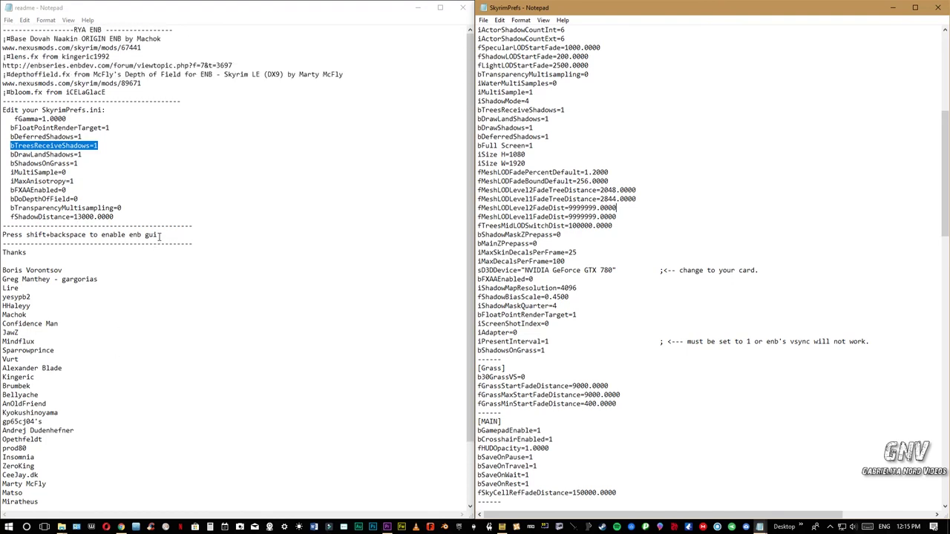
Highlight the readme's shift+backspace note for enabling the ENB GUI, and close both the readme and SkyrimPrefs
{"action": "left_click_drag", "start_coordinate": [160, 234], "coordinate": [29, 236]}
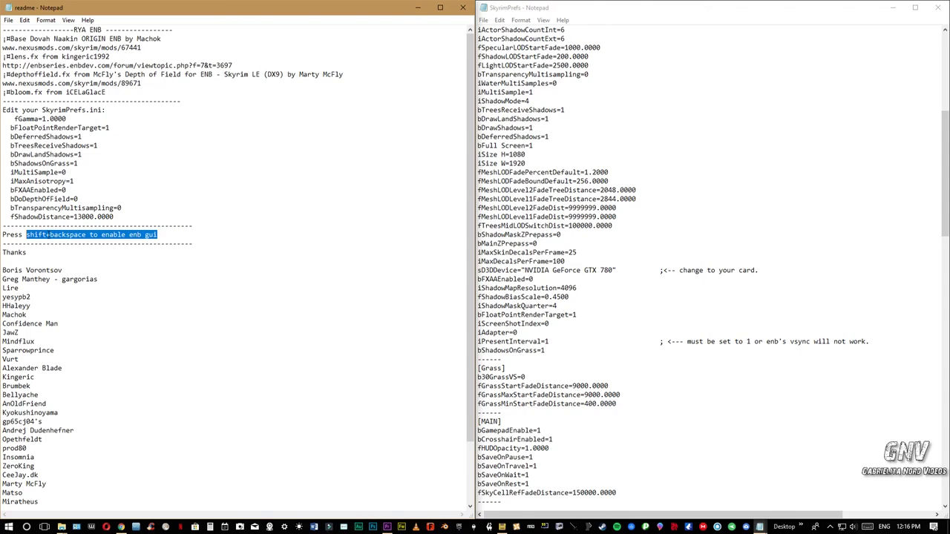
{"action": "left_click", "coordinate": [463, 9]}
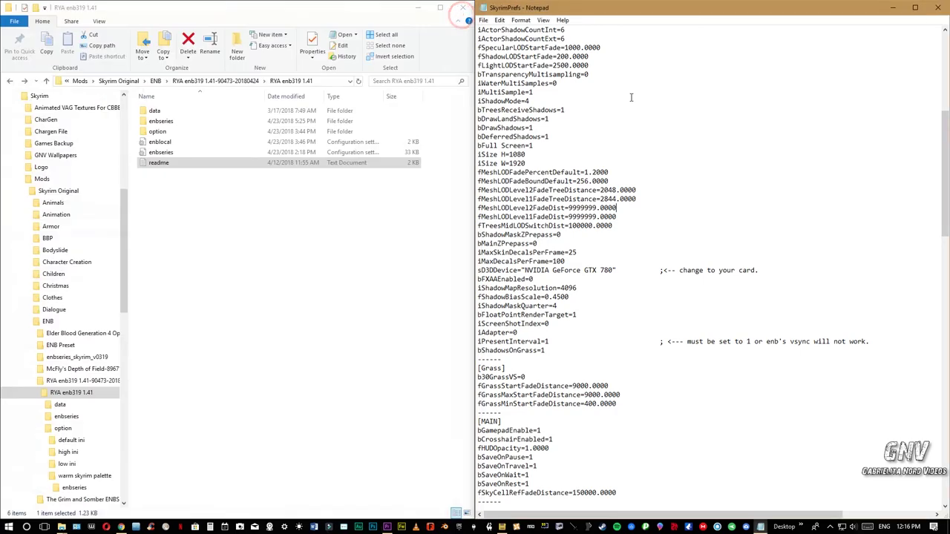
{"action": "left_click", "coordinate": [938, 9]}
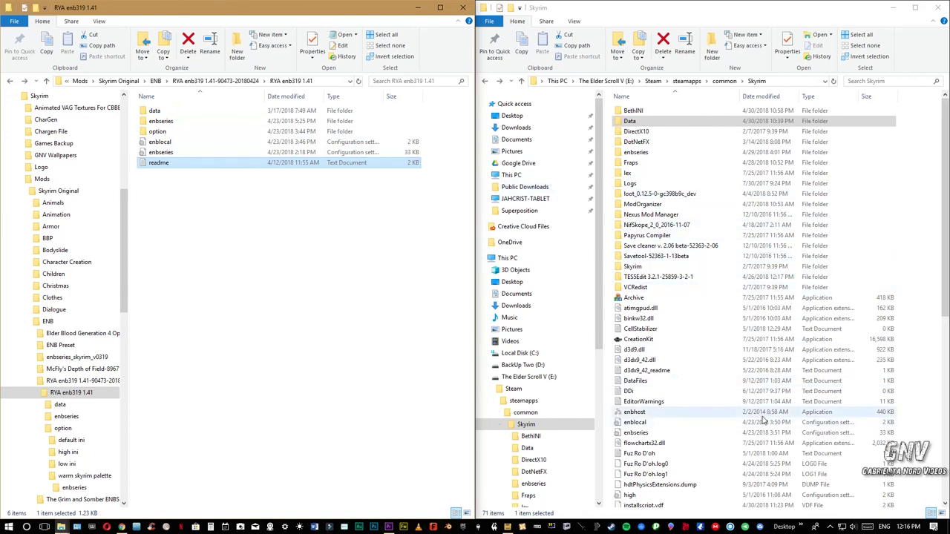
Switch to Nexus Mod Manager, show the end of the plugin load order, and dock its window beside the preset folder
{"action": "left_click", "coordinate": [507, 527]}
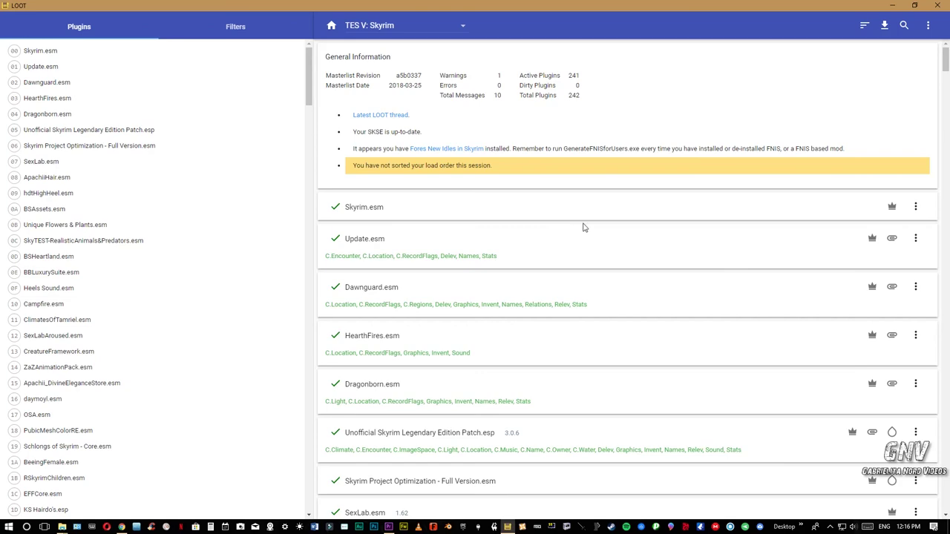
{"action": "left_click", "coordinate": [892, 5]}
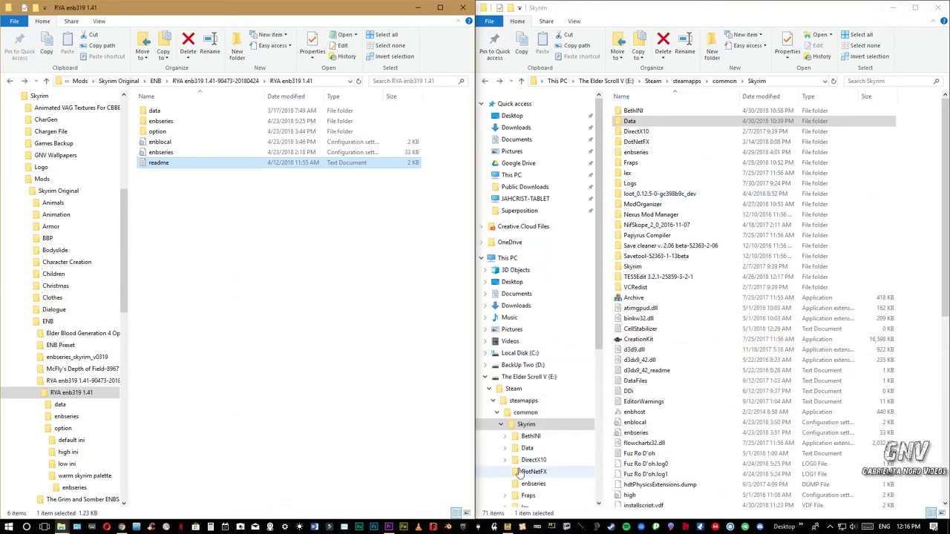
{"action": "left_click", "coordinate": [527, 526]}
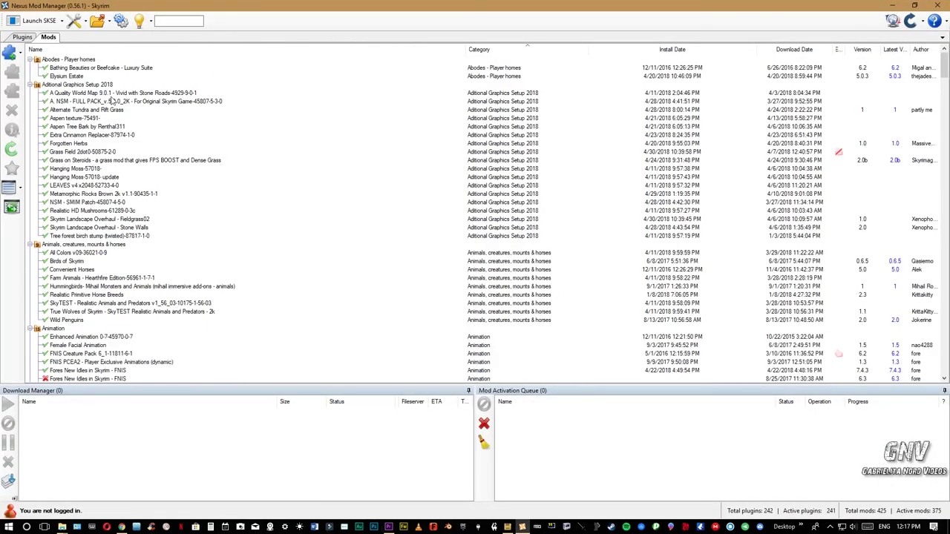
{"action": "left_click", "coordinate": [22, 37]}
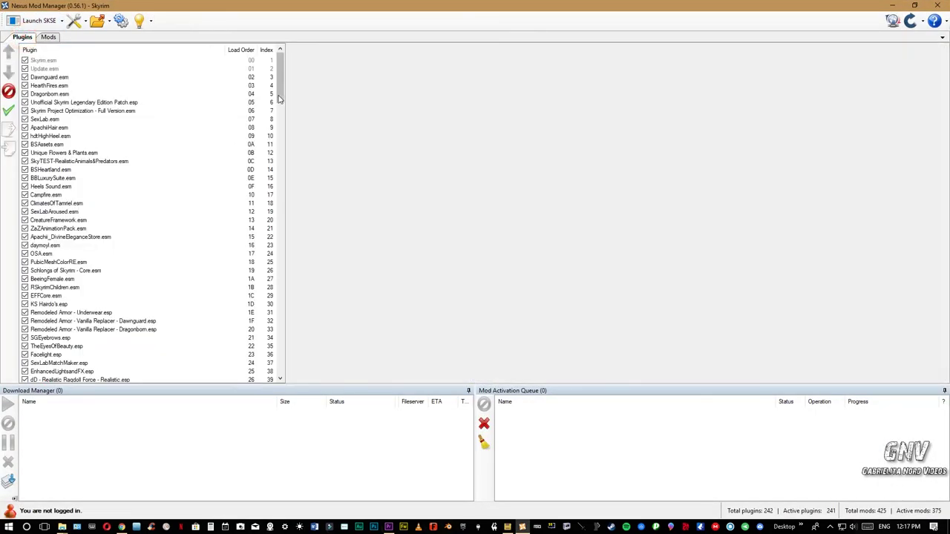
{"action": "left_click_drag", "start_coordinate": [280, 75], "coordinate": [274, 361]}
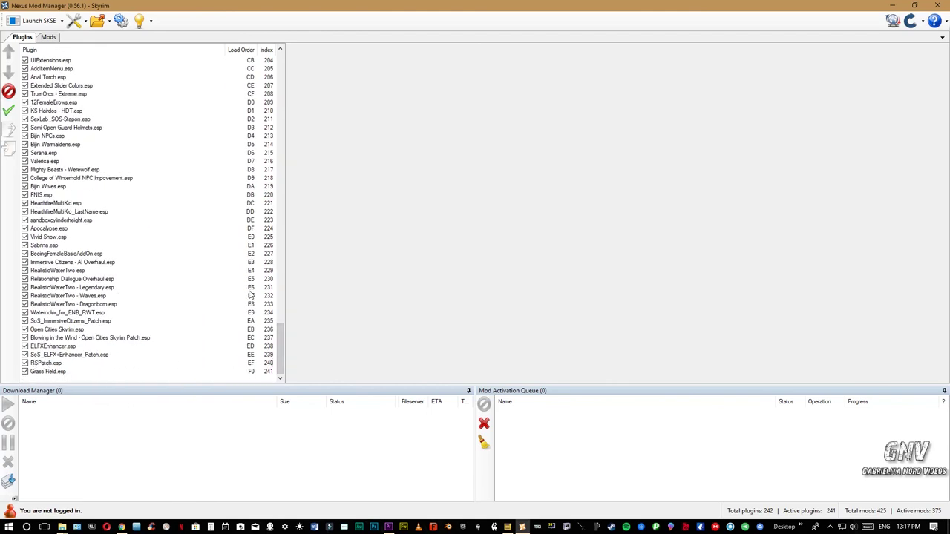
{"action": "left_click_drag", "start_coordinate": [542, 7], "coordinate": [949, 88]}
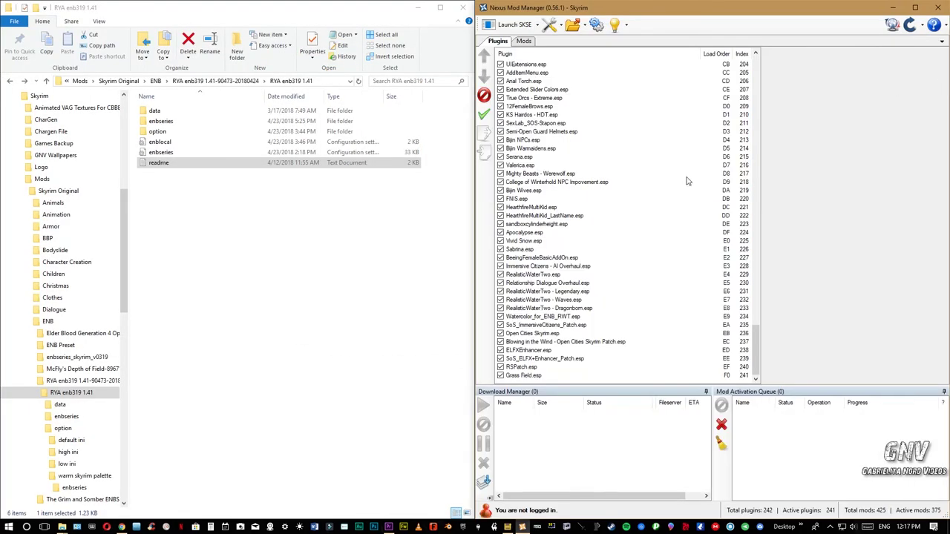
Disable and re-enable the Grass Field.esp plugin, and log in to Nexus Mod Manager
{"action": "left_click", "coordinate": [500, 375]}
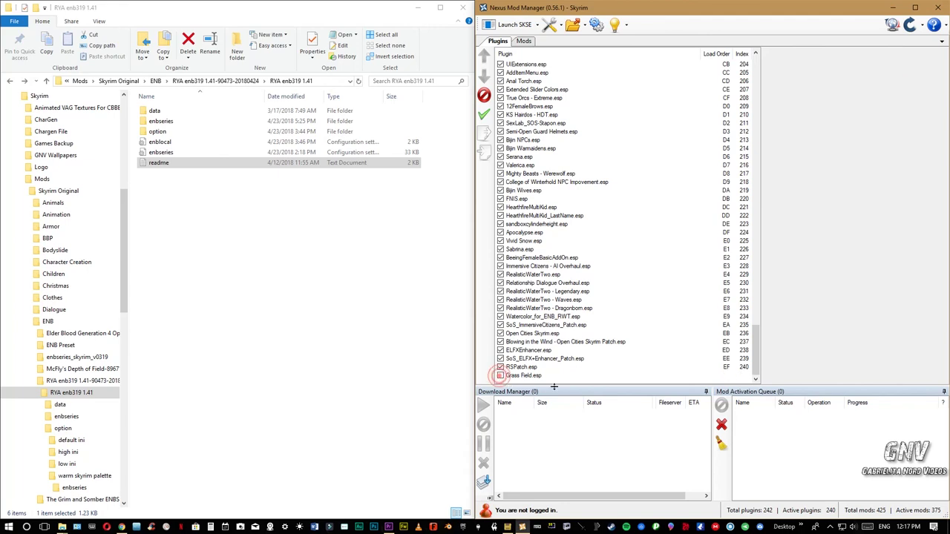
{"action": "left_click", "coordinate": [500, 375]}
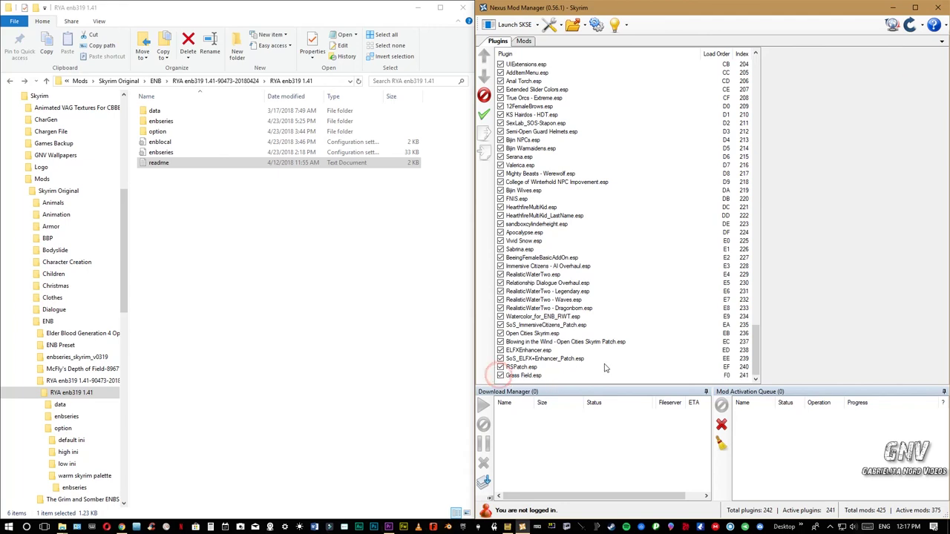
{"action": "left_click", "coordinate": [486, 511]}
Switch to LOOT, sort the Skyrim plugin load order, and apply the sorted order
{"action": "left_click", "coordinate": [507, 528]}
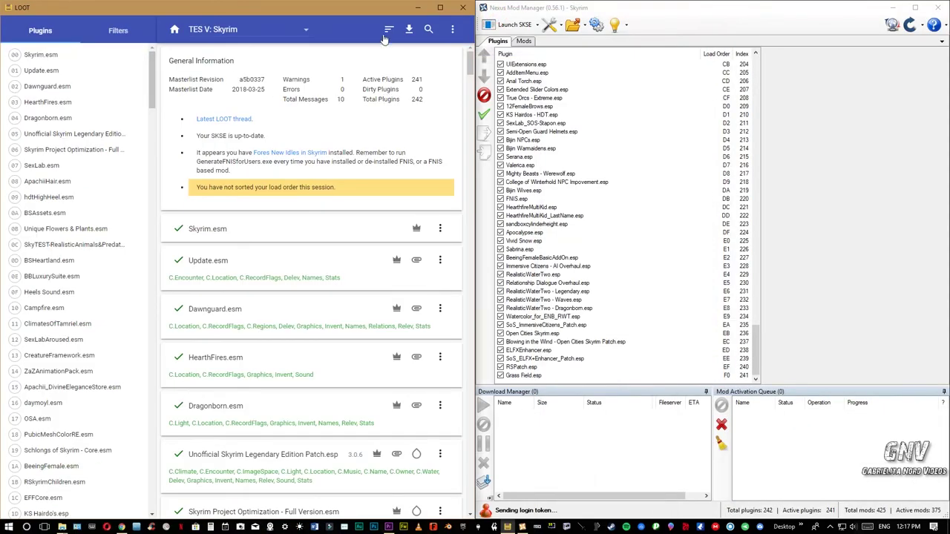
{"action": "left_click", "coordinate": [388, 31]}
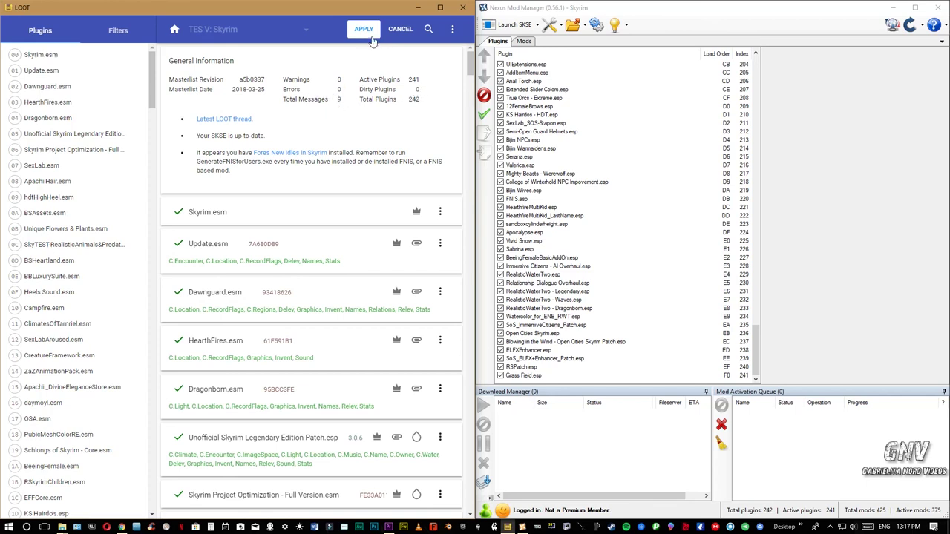
{"action": "left_click", "coordinate": [364, 30]}
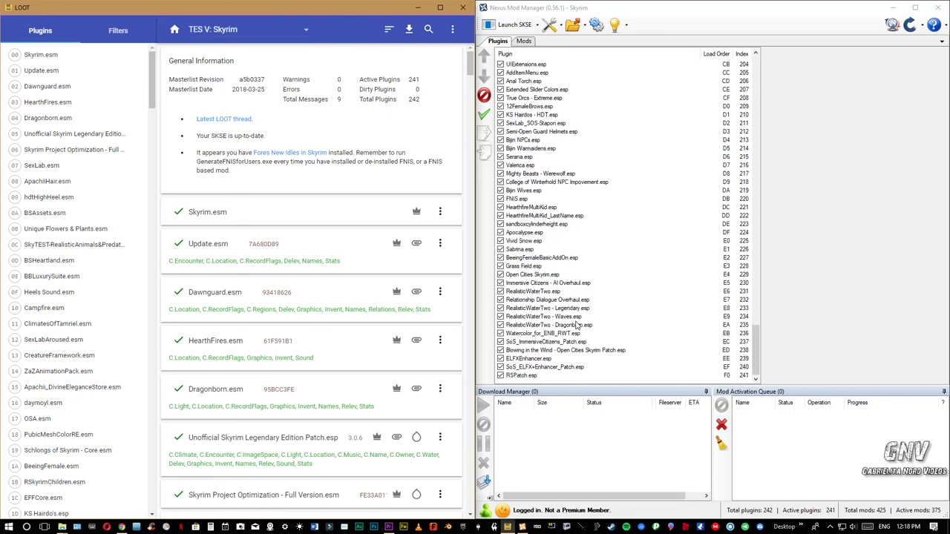
Move Open Cities Skyrim.esp in Nexus Mod Manager's load order to directly above Blowing in the Wind - Open Cities Skyrim Patch.esp
{"action": "left_click", "coordinate": [546, 275]}
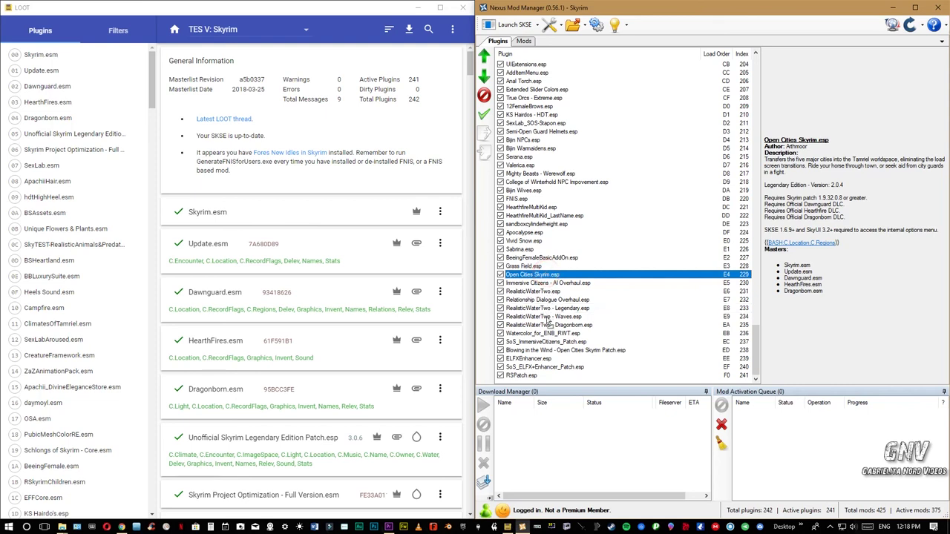
{"action": "left_click_drag", "start_coordinate": [549, 353], "coordinate": [544, 353]}
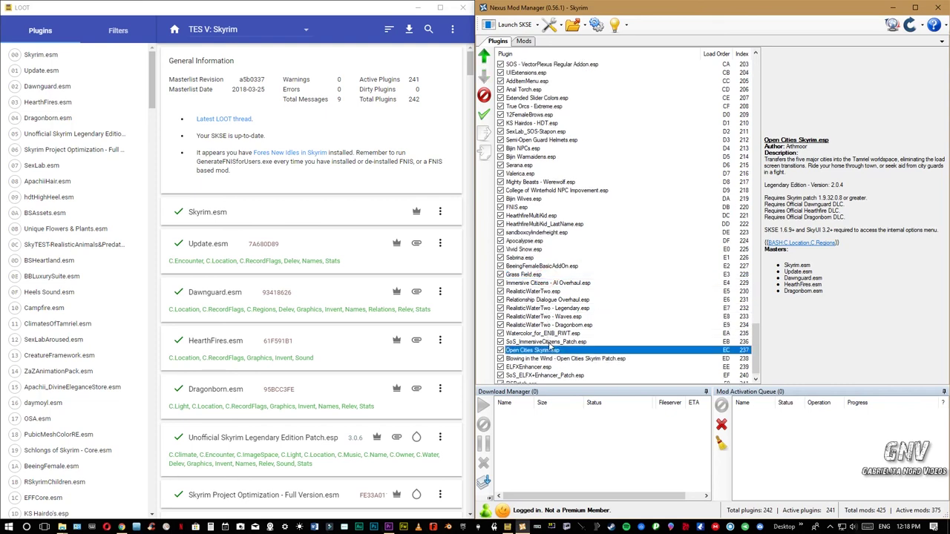
{"action": "scroll", "coordinate": [542, 354], "scroll_direction": "down", "scroll_amount": 1}
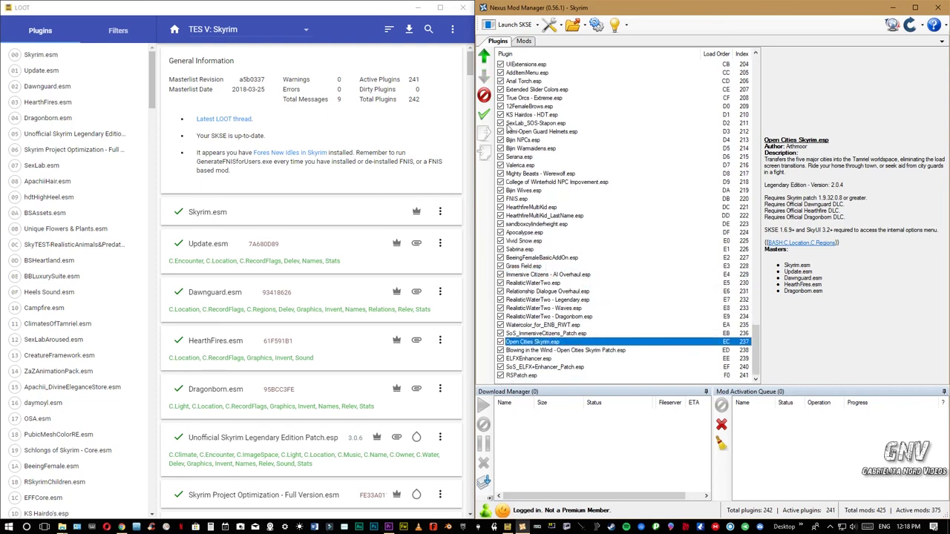
Show the installed mods list, close LOOT, and minimize Nexus Mod Manager to return to the preset and Skyrim folders
{"action": "left_click", "coordinate": [523, 40]}
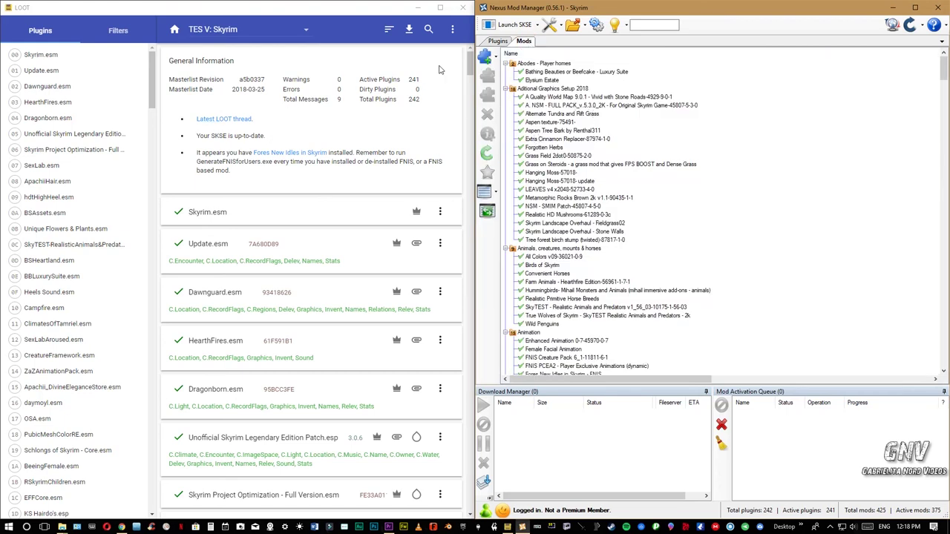
{"action": "left_click", "coordinate": [462, 8]}
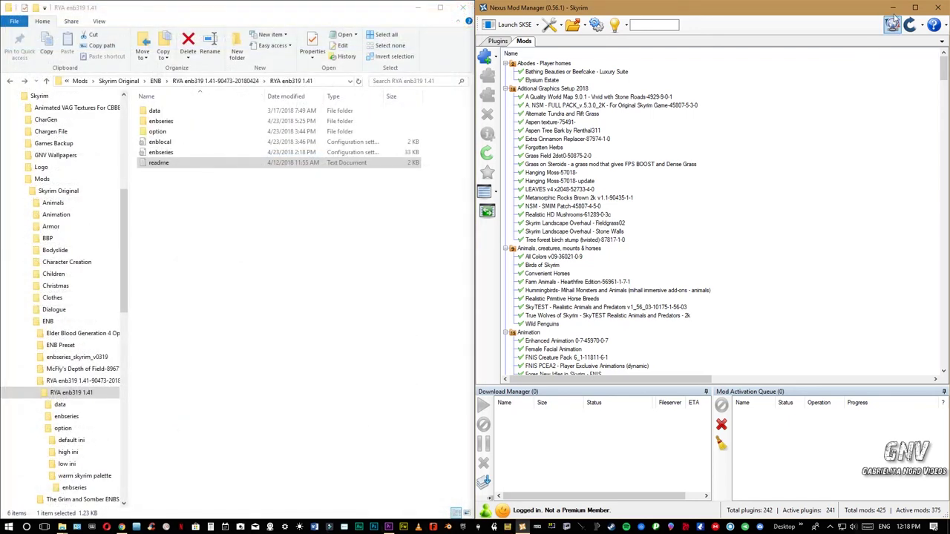
{"action": "left_click", "coordinate": [894, 9]}
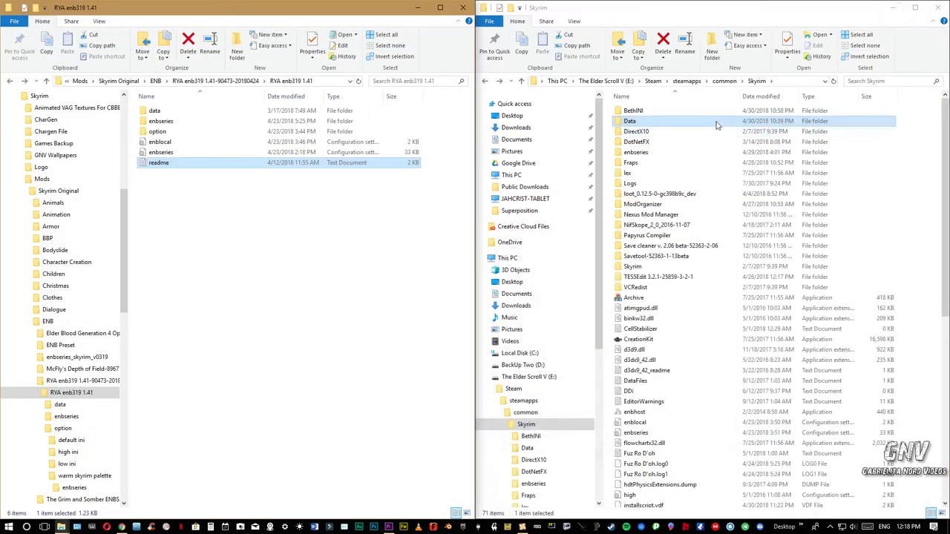
Browse the preset's enbseries and option folders and examine the enbpalette file in the warm skyrim palette option
{"action": "double_click", "coordinate": [172, 122]}
{"action": "key", "text": "alt+Left"}
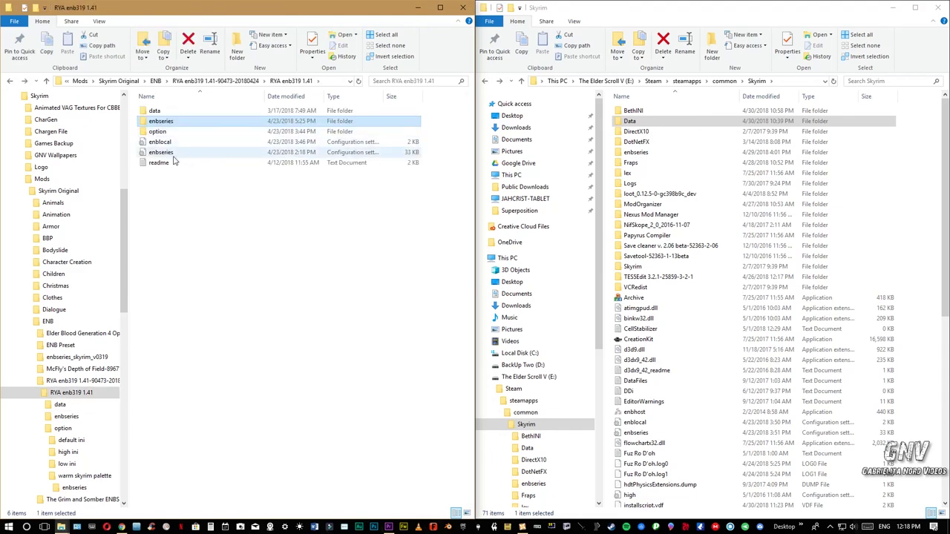
{"action": "double_click", "coordinate": [160, 132]}
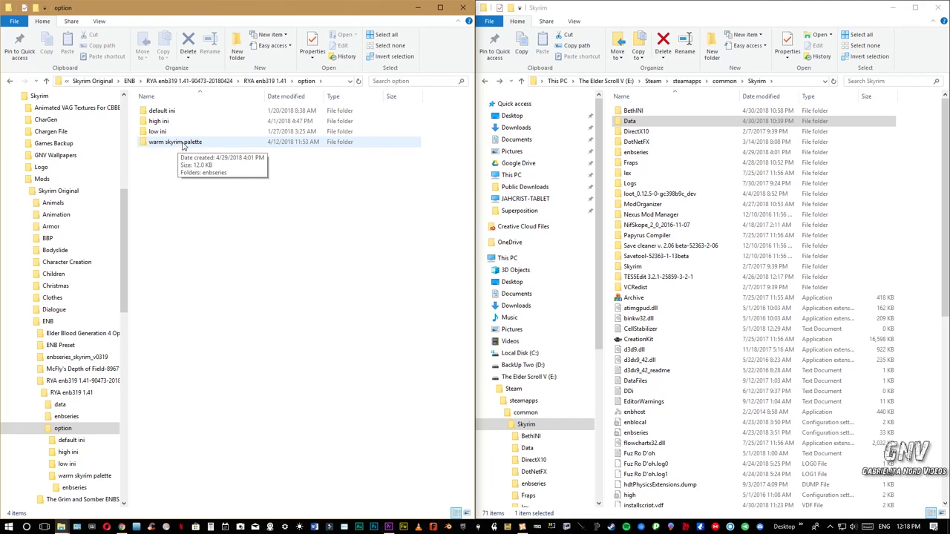
{"action": "double_click", "coordinate": [183, 146]}
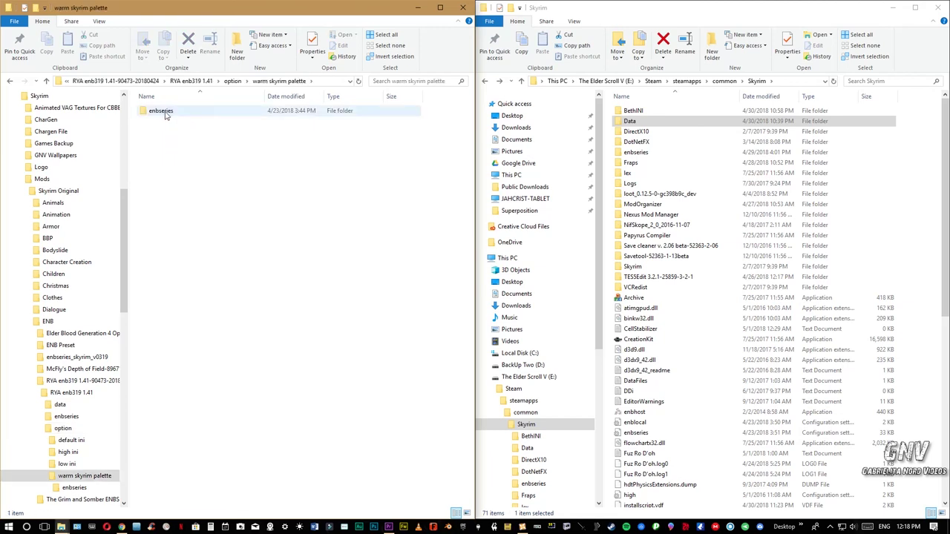
{"action": "left_click", "coordinate": [164, 114]}
{"action": "double_click", "coordinate": [166, 114]}
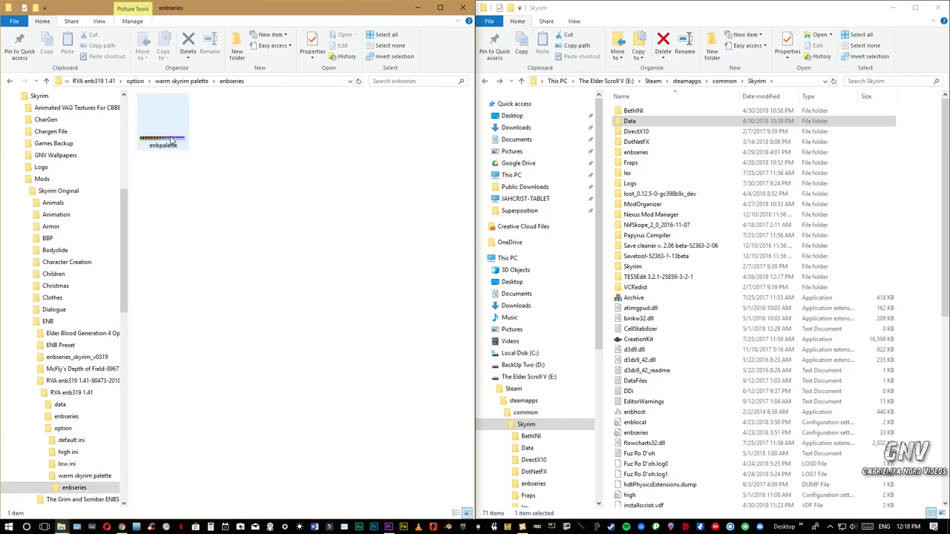
{"action": "key", "text": "alt+Left"}
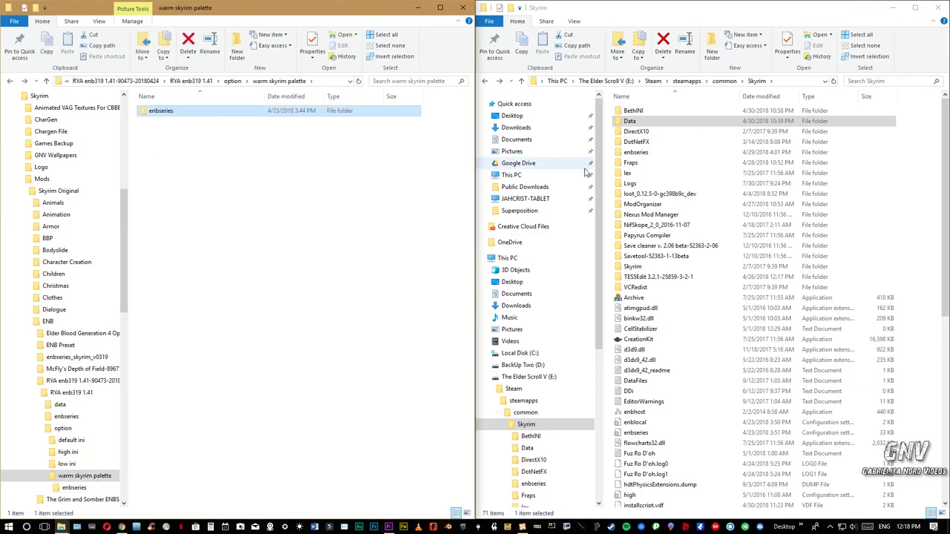
Open the Skyrim game's enbseries folder and recheck the warm skyrim palette's enbseries contents, returning to its parent folder
{"action": "left_click", "coordinate": [636, 152]}
{"action": "double_click", "coordinate": [636, 152]}
{"action": "double_click", "coordinate": [162, 112]}
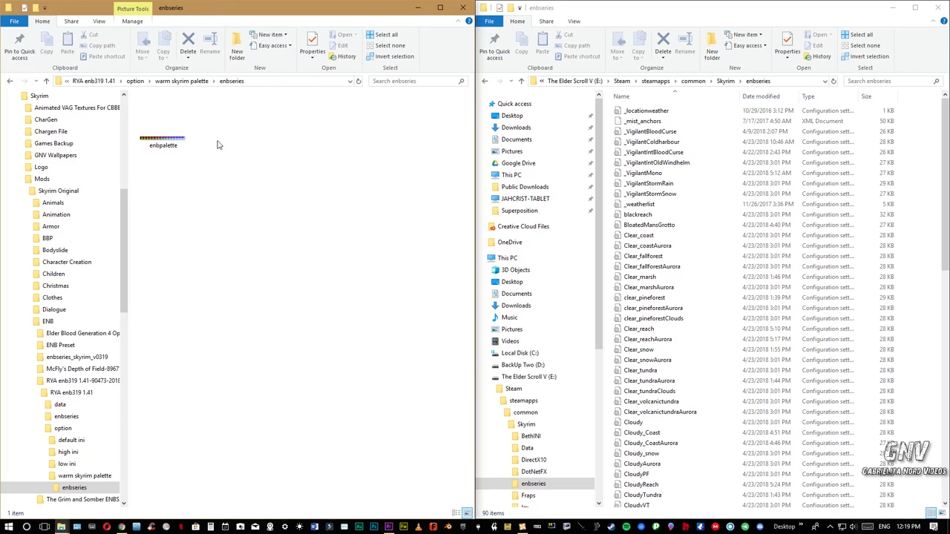
{"action": "key", "text": "BackSpace"}
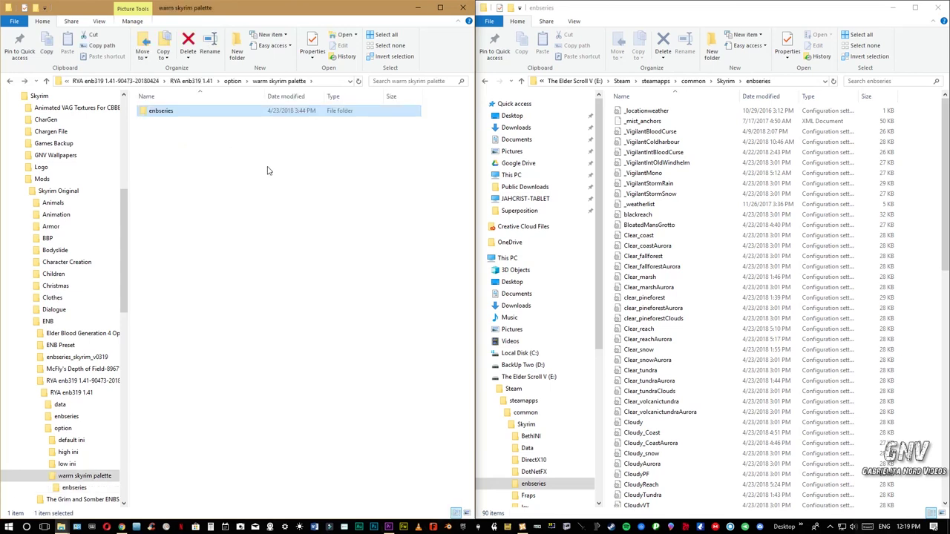
Go back to the RYA enb319 1.41 preset folder and the main Skyrim game folder, and look through the game folder's files
{"action": "key", "text": "BackSpace"}
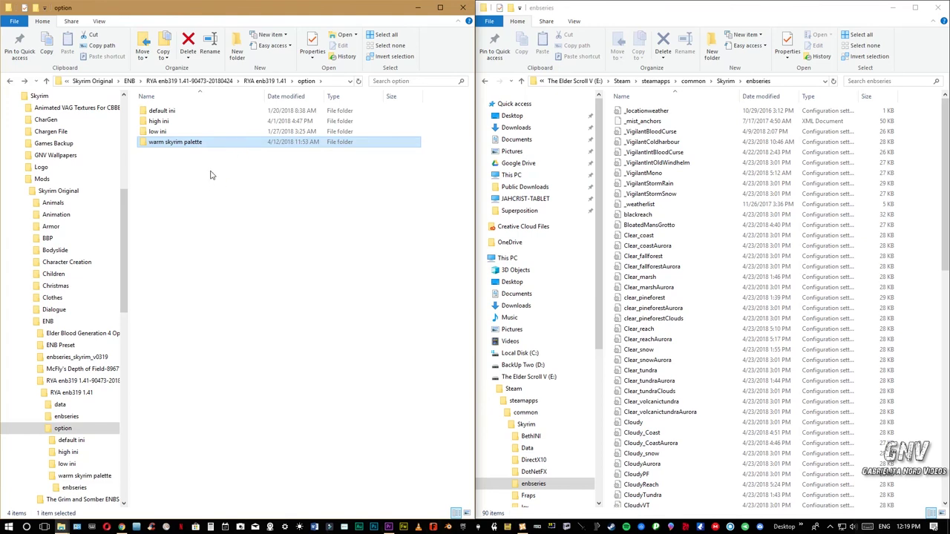
{"action": "key", "text": "BackSpace"}
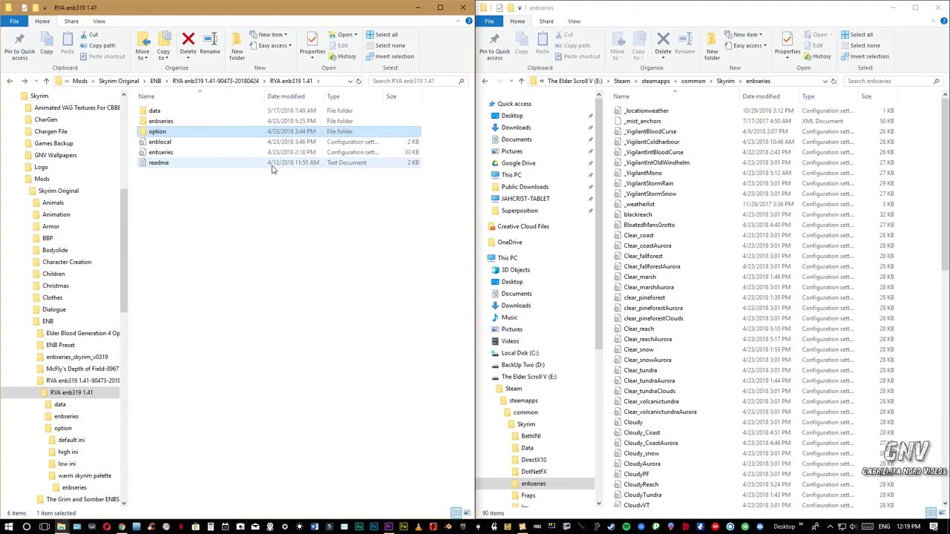
{"action": "left_click", "coordinate": [665, 215]}
{"action": "key", "text": "BackSpace"}
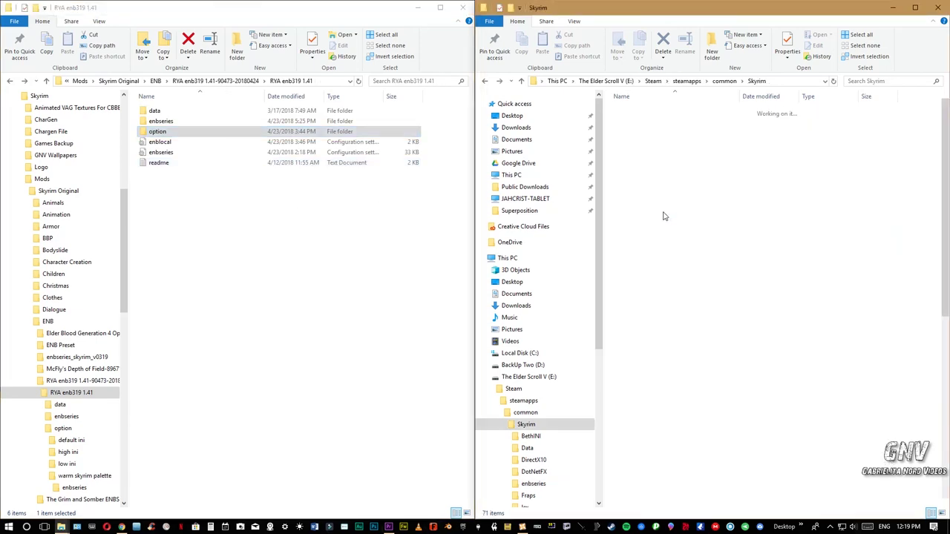
{"action": "scroll", "coordinate": [683, 237], "scroll_direction": "down", "scroll_amount": 9}
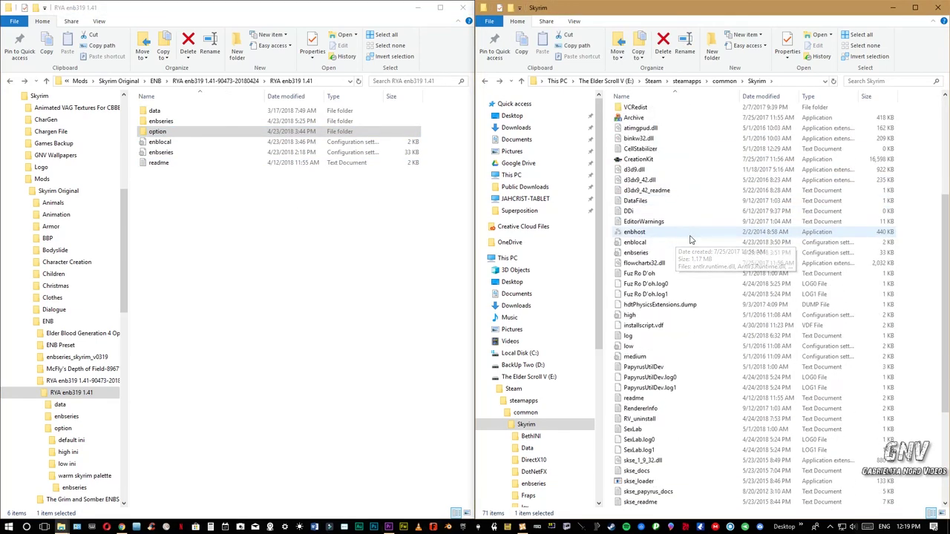
{"action": "scroll", "coordinate": [690, 240], "scroll_direction": "up", "scroll_amount": 9}
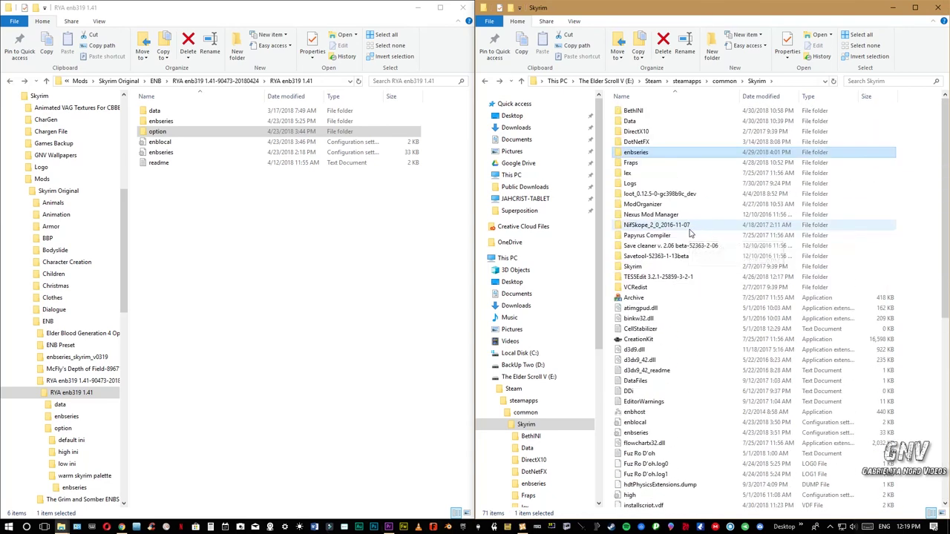
{"action": "scroll", "coordinate": [689, 360], "scroll_direction": "down", "scroll_amount": 1}
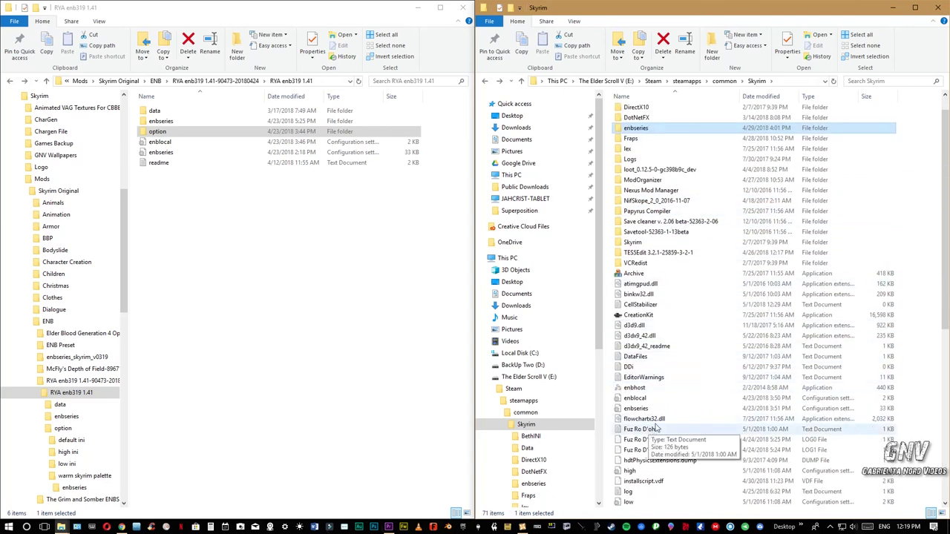
Examine the enbseries and enblocal configuration files in the Skyrim game folder, closing each one after reading
{"action": "double_click", "coordinate": [635, 409]}
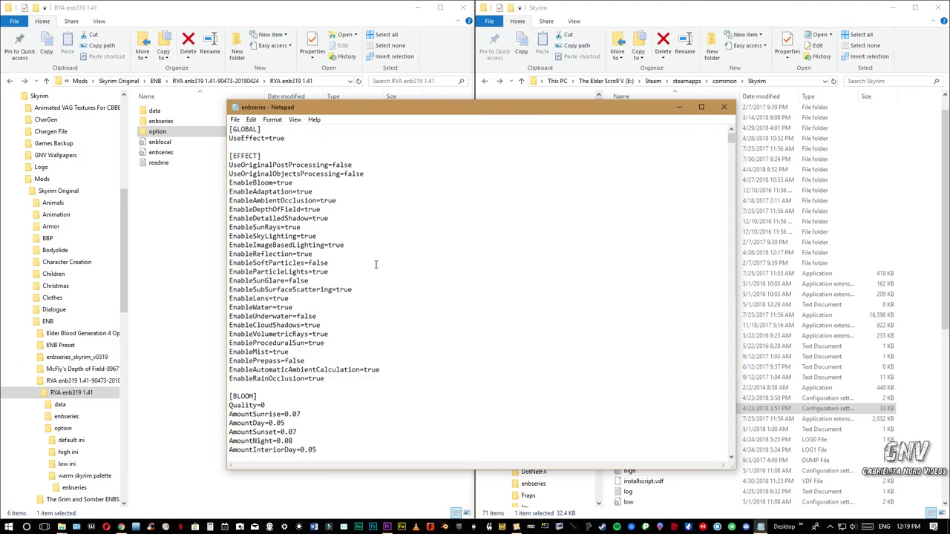
{"action": "left_click", "coordinate": [723, 107]}
{"action": "left_click", "coordinate": [634, 398]}
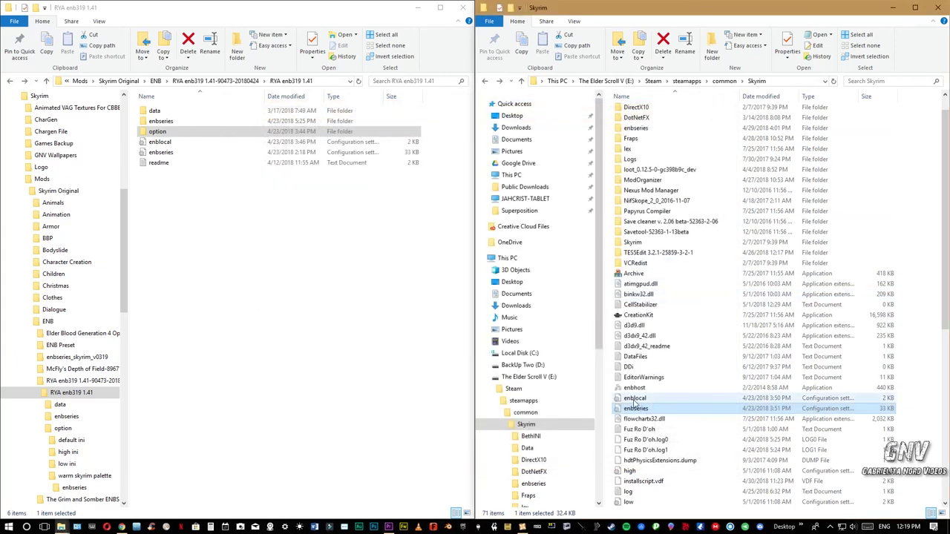
{"action": "double_click", "coordinate": [634, 398]}
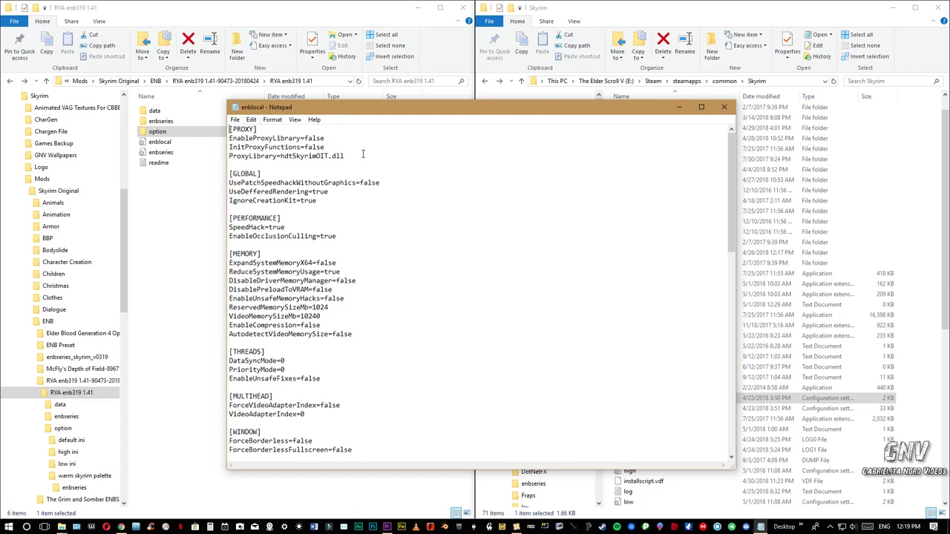
{"action": "left_click", "coordinate": [724, 110]}
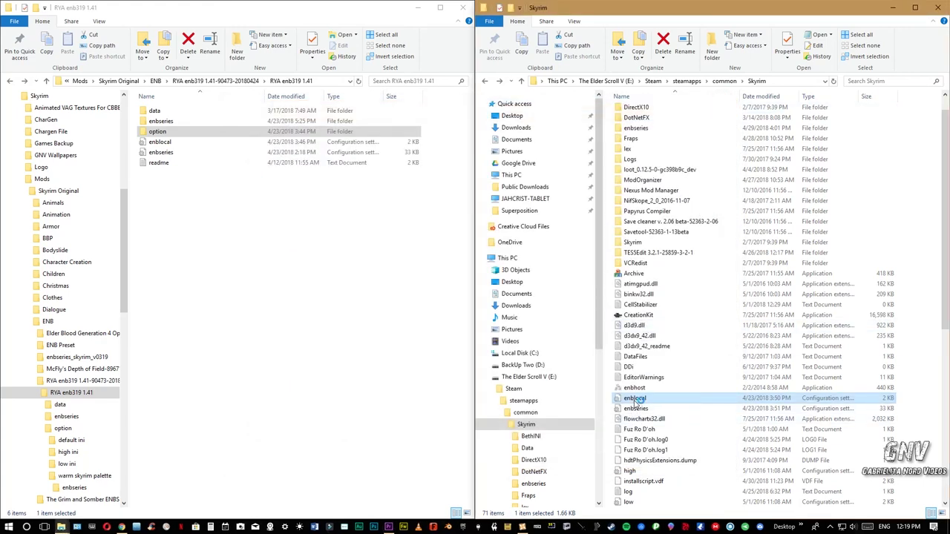
Set AutodetectVideoMemorySize to true in the Skyrim folder's enblocal file and save it
{"action": "double_click", "coordinate": [636, 401]}
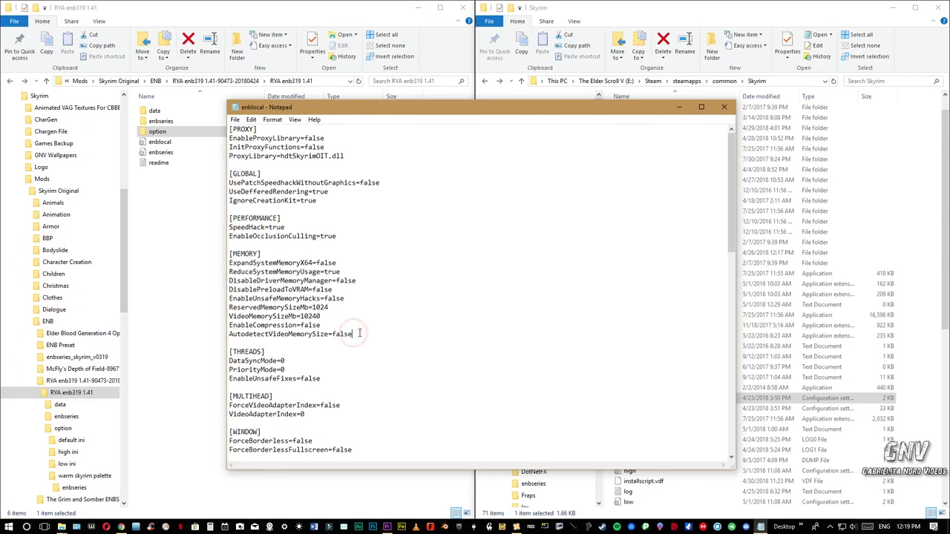
{"action": "key", "text": "BackSpace"}
{"action": "key", "text": "BackSpace"}
{"action": "key", "text": "BackSpace"}
{"action": "type", "text": "TR"}
{"action": "key", "text": "BackSpace"}
{"action": "key", "text": "BackSpace"}
{"action": "type", "text": "tru"}
{"action": "key", "text": "ctrl+s"}
Review the enblocal settings from VideoMemorySizeMb through the engine, limiter, input, antialiasing and fix sections, and close the file
{"action": "left_click", "coordinate": [322, 316]}
{"action": "scroll", "coordinate": [309, 220], "scroll_direction": "down", "scroll_amount": 8}
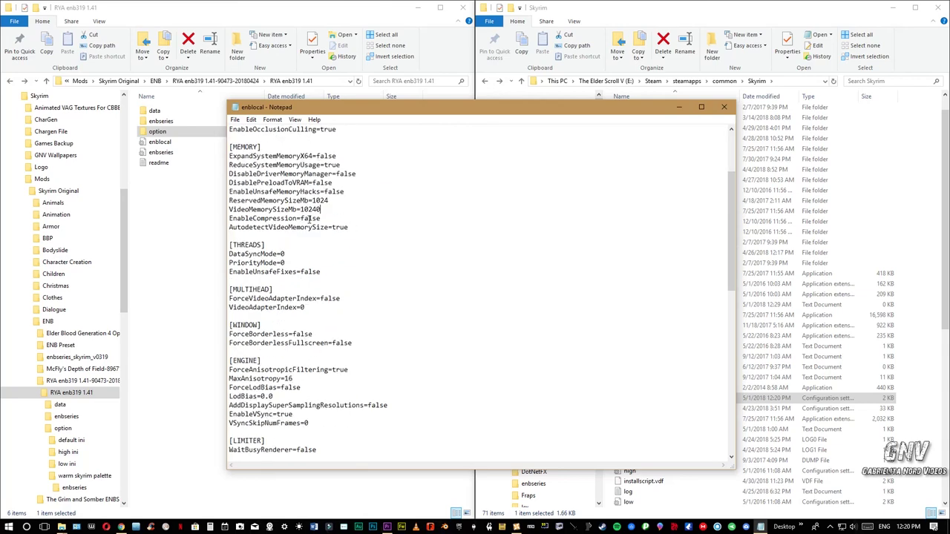
{"action": "scroll", "coordinate": [309, 221], "scroll_direction": "down", "scroll_amount": 10}
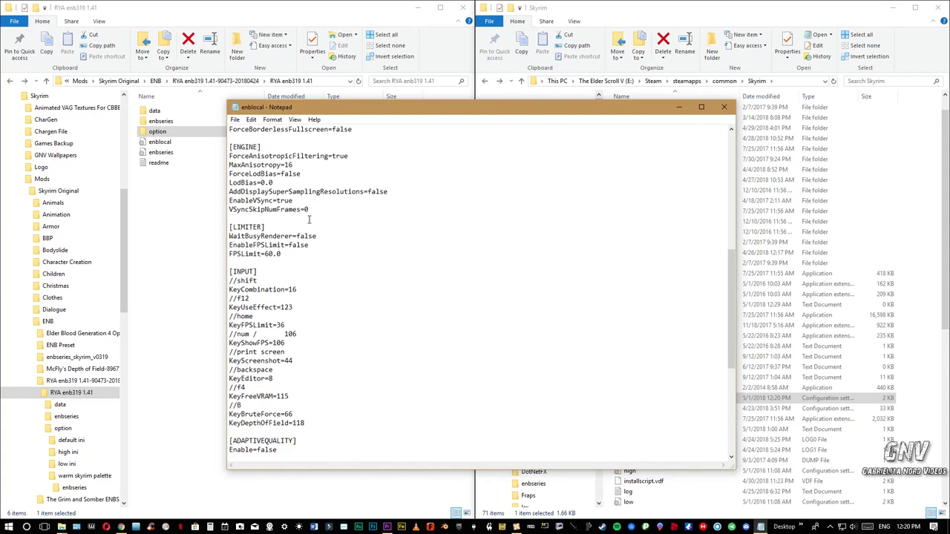
{"action": "scroll", "coordinate": [309, 218], "scroll_direction": "down", "scroll_amount": 3}
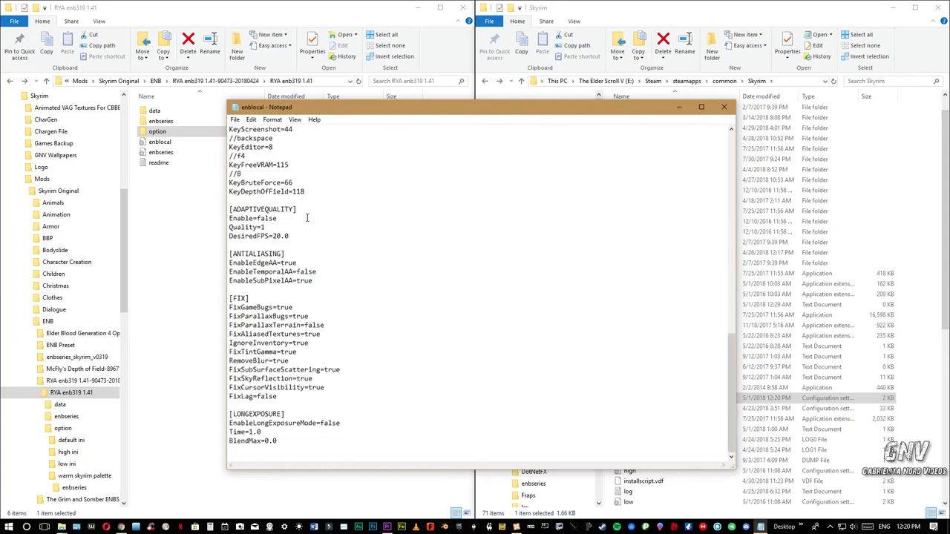
{"action": "scroll", "coordinate": [307, 217], "scroll_direction": "up", "scroll_amount": 7}
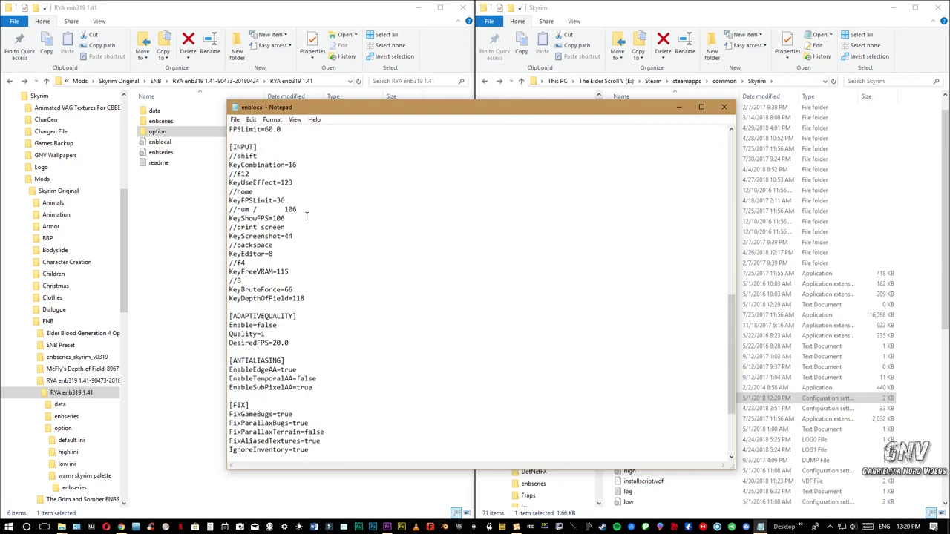
{"action": "scroll", "coordinate": [306, 216], "scroll_direction": "up", "scroll_amount": 7}
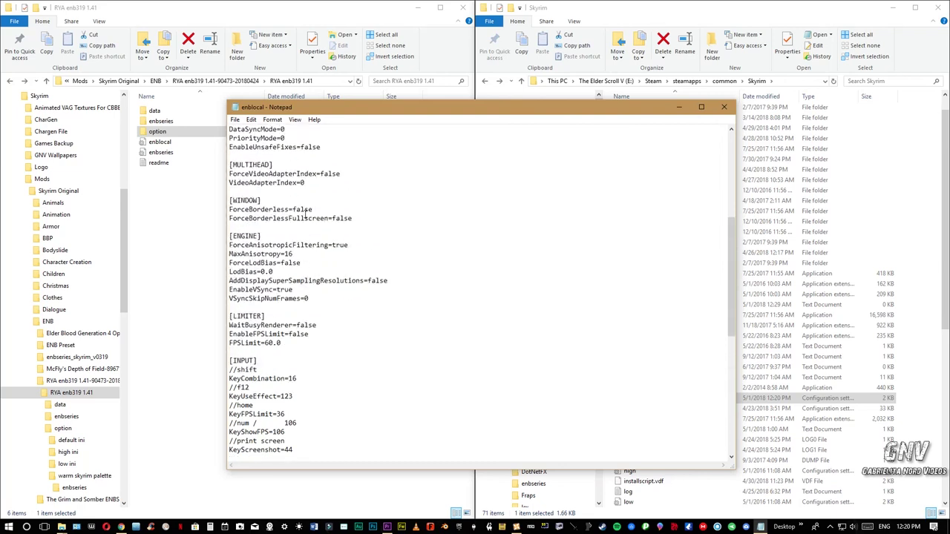
{"action": "scroll", "coordinate": [304, 213], "scroll_direction": "up", "scroll_amount": 2}
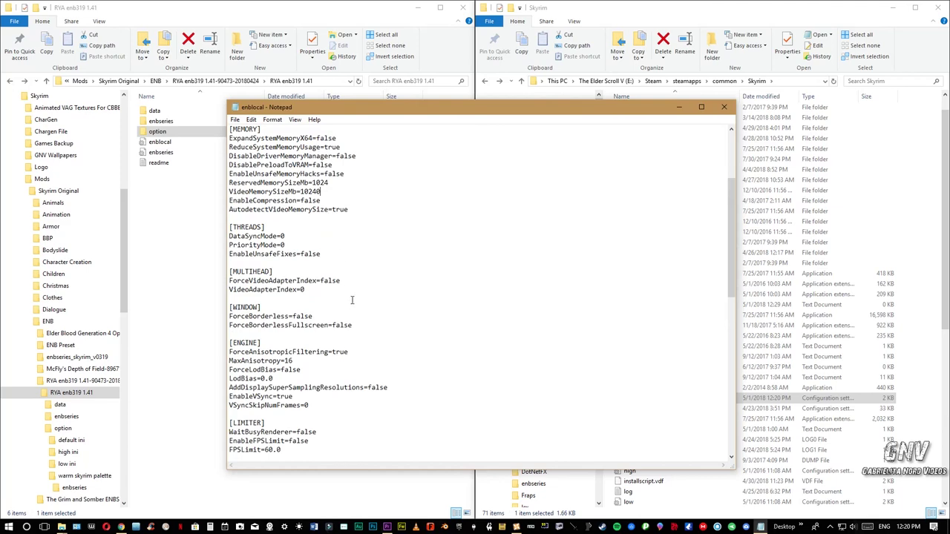
{"action": "scroll", "coordinate": [352, 300], "scroll_direction": "up", "scroll_amount": 5}
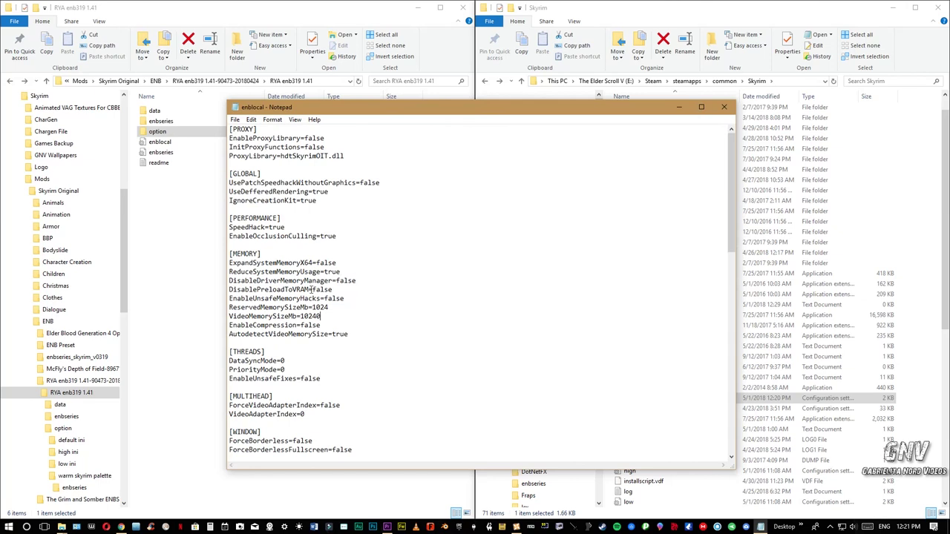
{"action": "left_click", "coordinate": [725, 109]}
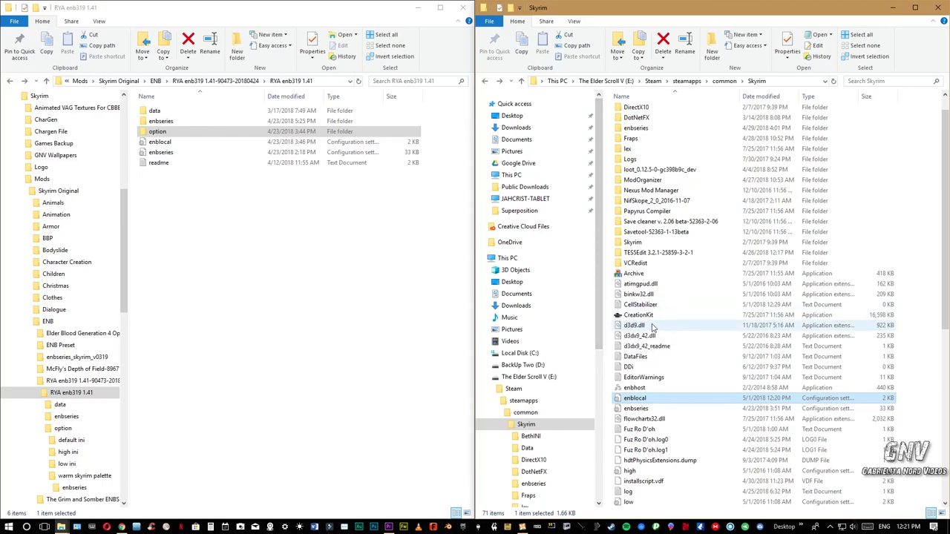
Switch to the running Skyrim game, show the ENBSeries editor over it and hide the editor again
{"action": "scroll", "coordinate": [653, 327], "scroll_direction": "up", "scroll_amount": 1}
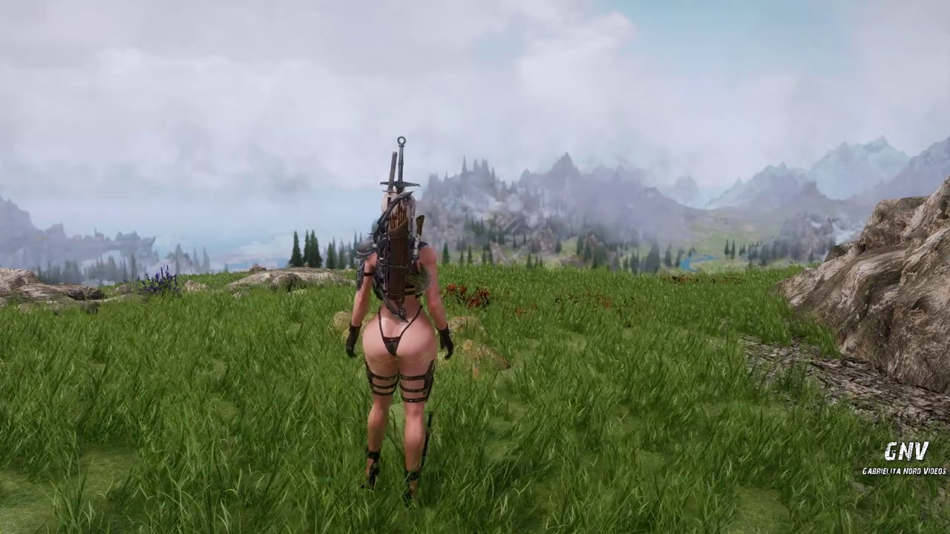
{"action": "key", "text": "shift+Return"}
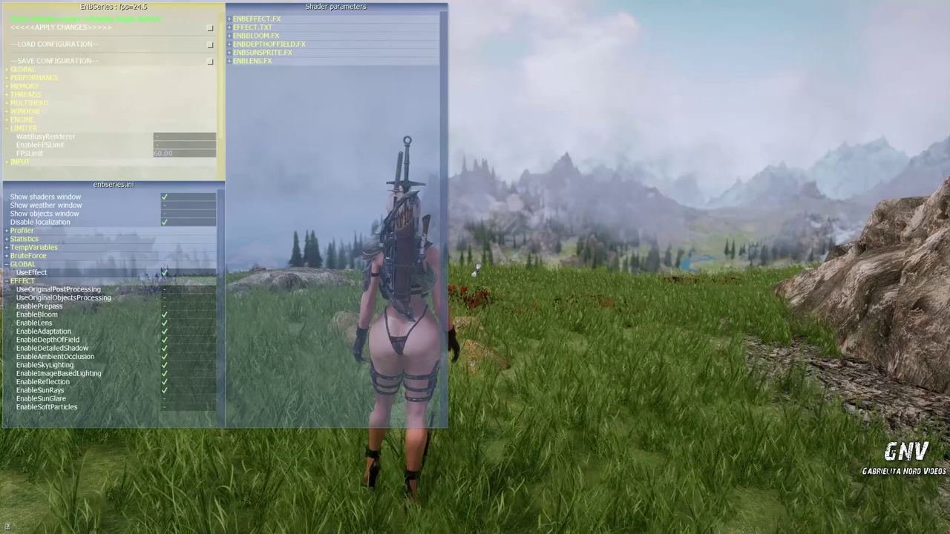
{"action": "key", "text": "shift+Return"}
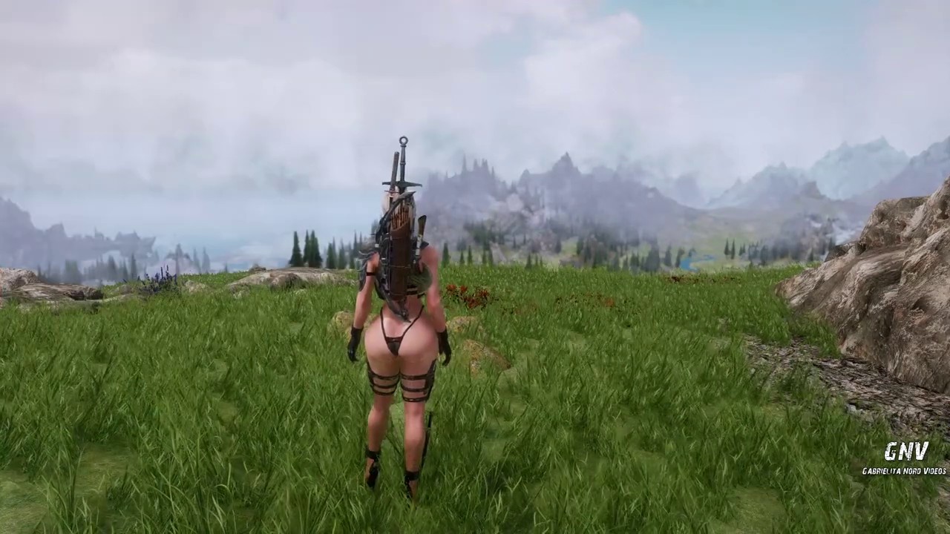
Open the Screenshot Hotkeys entry in Skyrim's mod configuration
{"action": "key", "text": "Escape"}
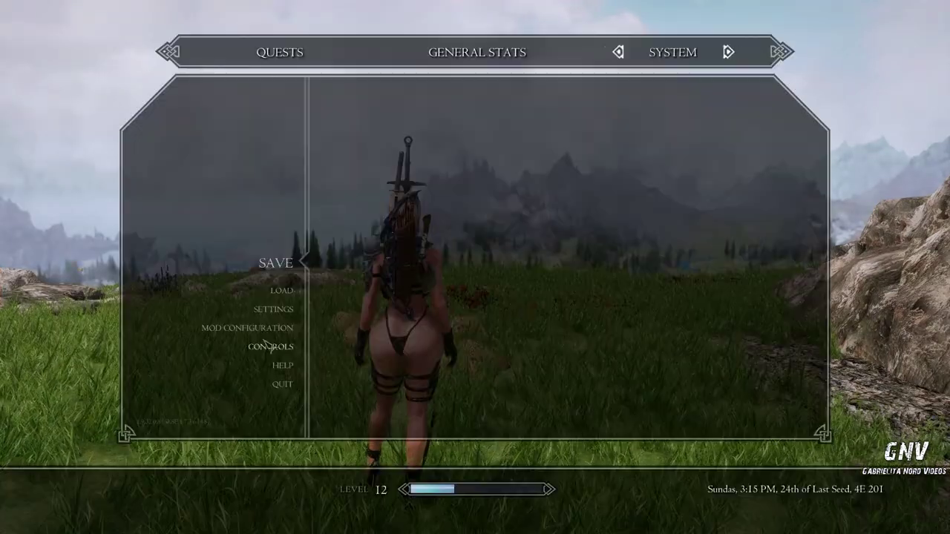
{"action": "left_click", "coordinate": [285, 331]}
{"action": "scroll", "coordinate": [216, 308], "scroll_direction": "down", "scroll_amount": 9}
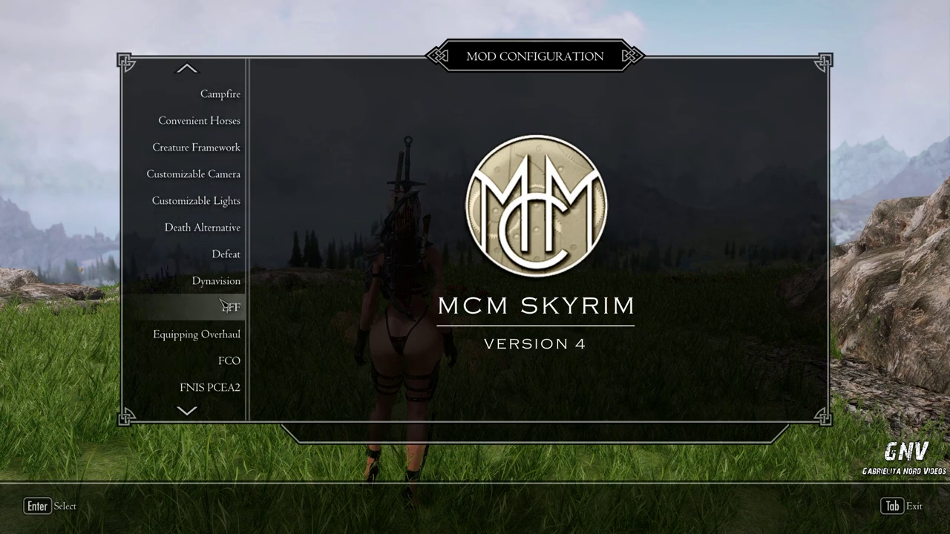
{"action": "scroll", "coordinate": [216, 307], "scroll_direction": "down", "scroll_amount": 10}
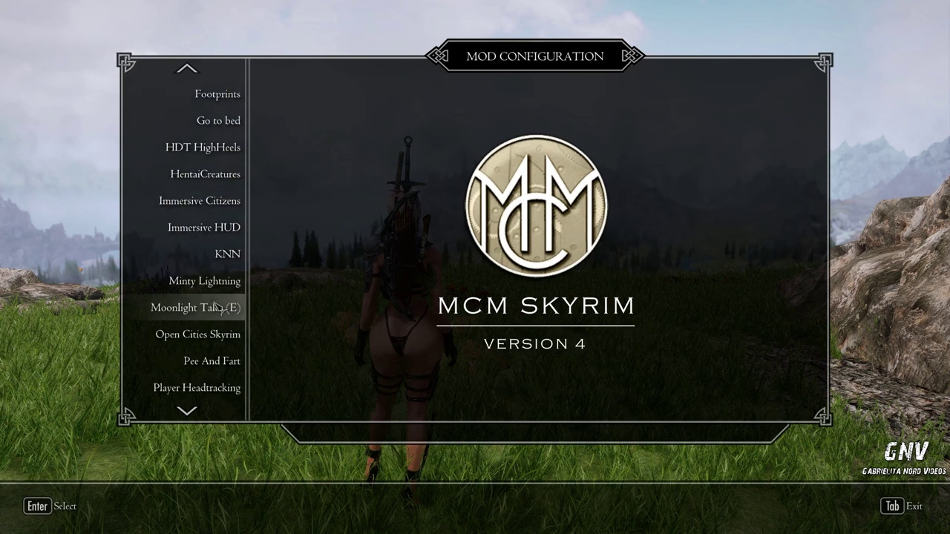
{"action": "scroll", "coordinate": [216, 307], "scroll_direction": "down", "scroll_amount": 2}
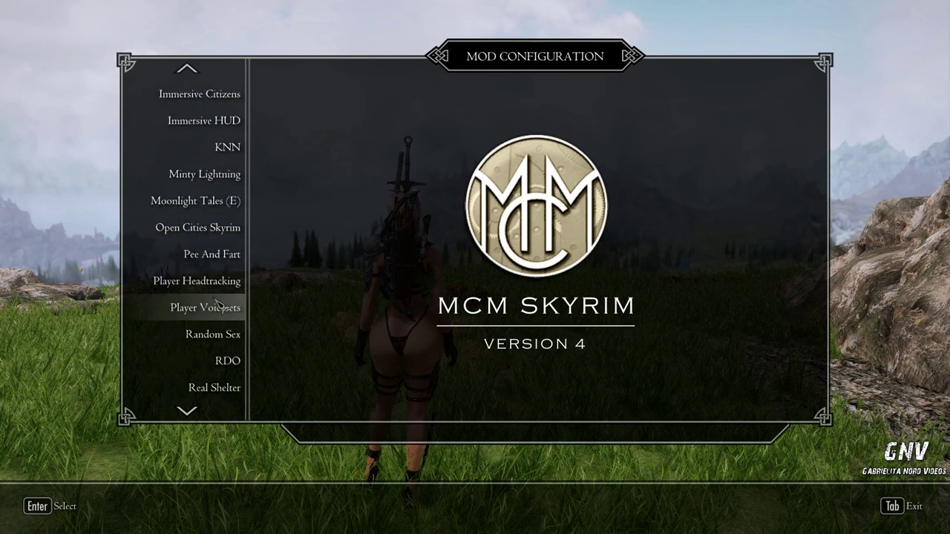
{"action": "scroll", "coordinate": [218, 305], "scroll_direction": "up", "scroll_amount": 5}
{"action": "scroll", "coordinate": [219, 305], "scroll_direction": "down", "scroll_amount": 8}
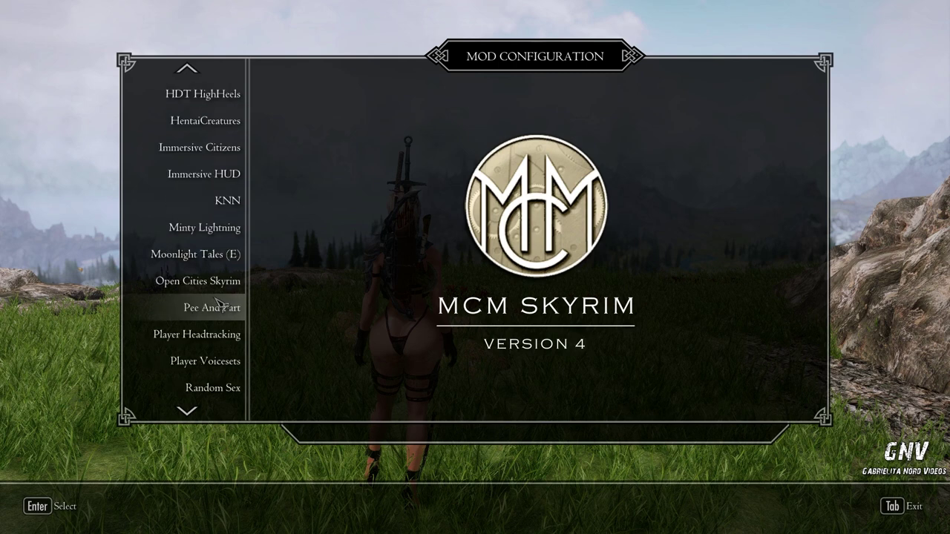
{"action": "scroll", "coordinate": [216, 302], "scroll_direction": "down", "scroll_amount": 3}
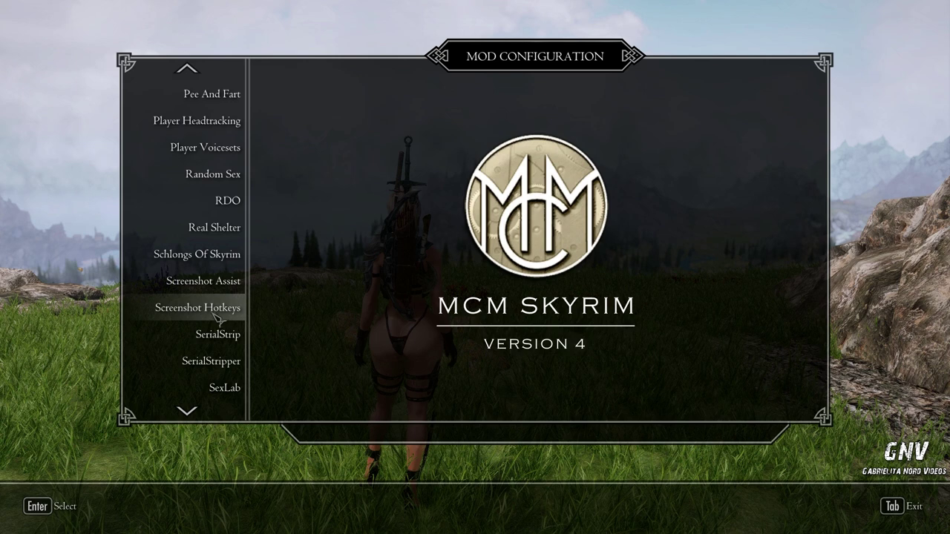
{"action": "left_click", "coordinate": [217, 312]}
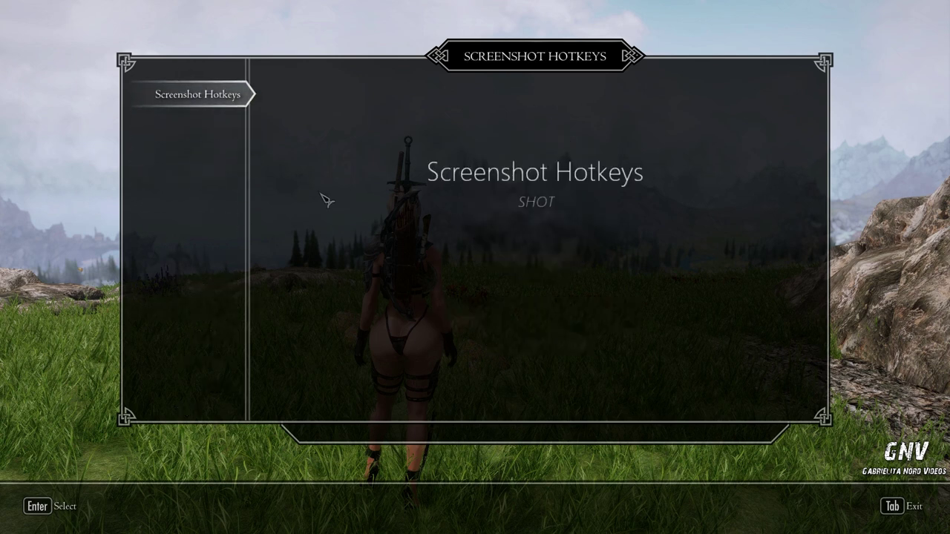
Enable Freeze Free Cam Activation in the Screenshot Hotkeys activation settings and return to the game
{"action": "left_click", "coordinate": [228, 121]}
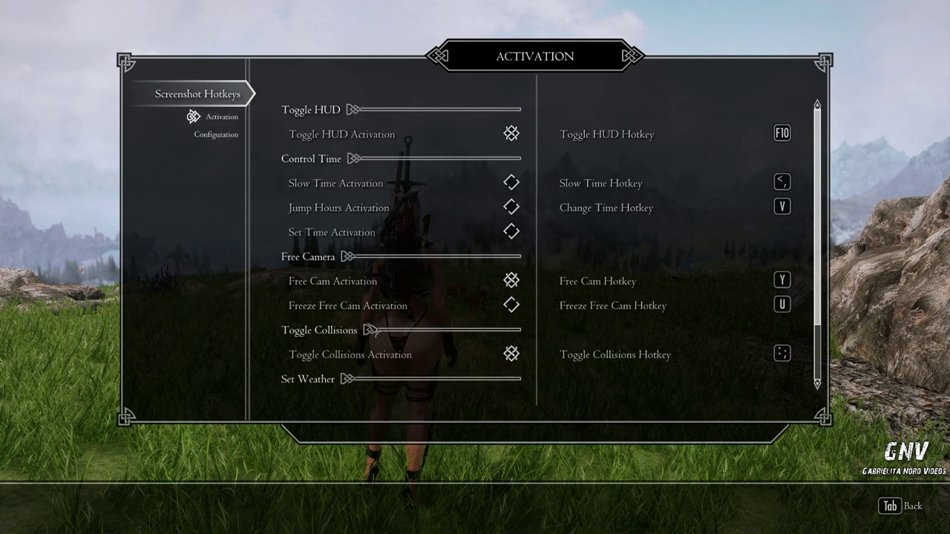
{"action": "left_click", "coordinate": [388, 319]}
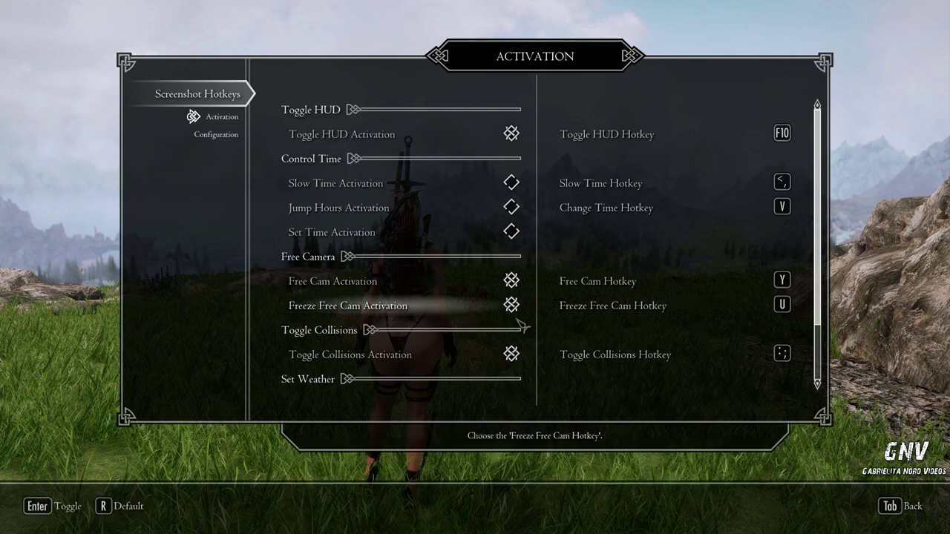
{"action": "key", "text": "Tab"}
{"action": "key", "text": "Tab"}
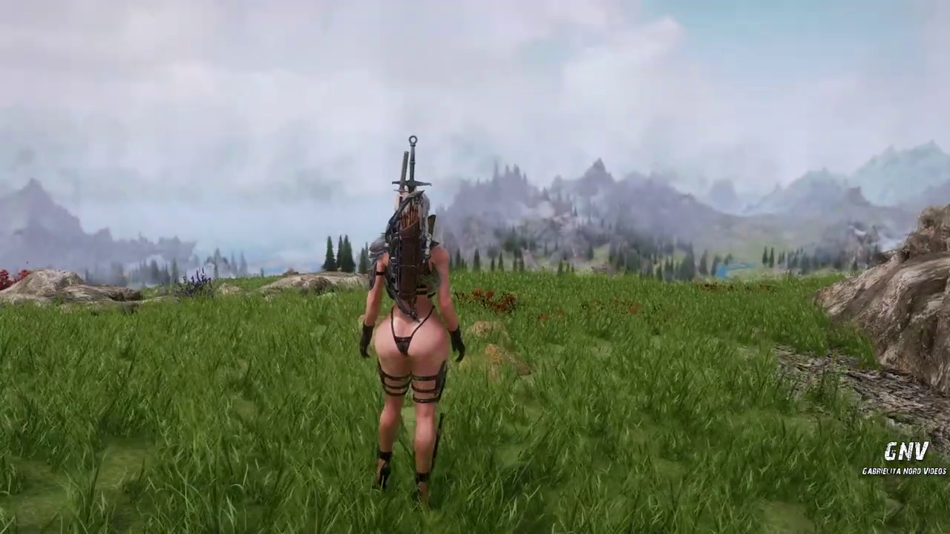
Show the ENBSeries editor and examine the ENBLENS.FX shader parameters, collapsing the group after viewing
{"action": "key", "text": "shift+Return"}
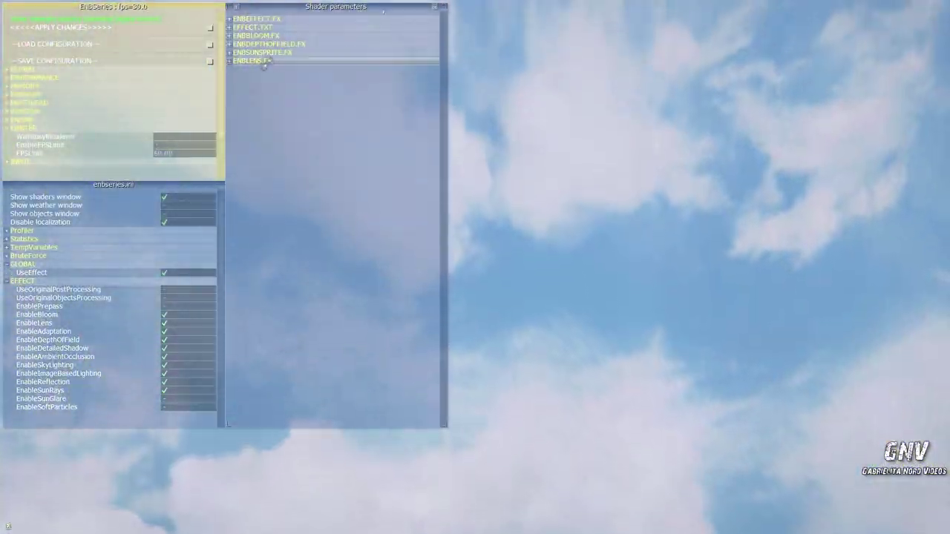
{"action": "left_click", "coordinate": [264, 61]}
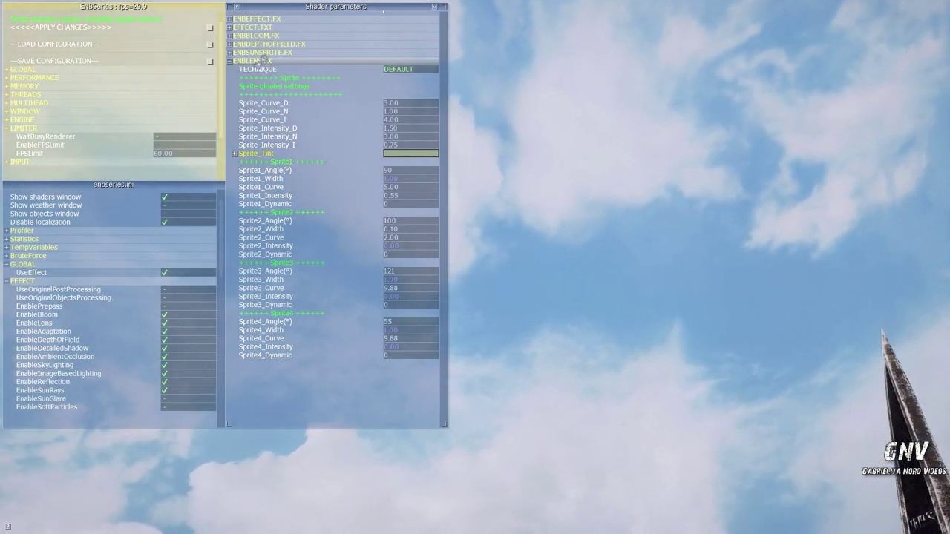
{"action": "left_click", "coordinate": [263, 61]}
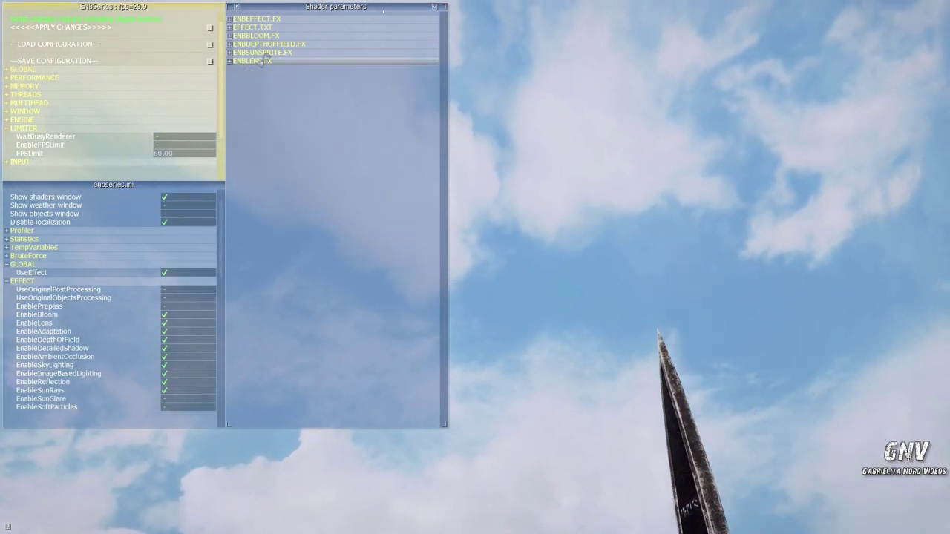
Examine the ENBSUNSPRITE.FX shader parameters and collapse the group after viewing
{"action": "left_click", "coordinate": [265, 53]}
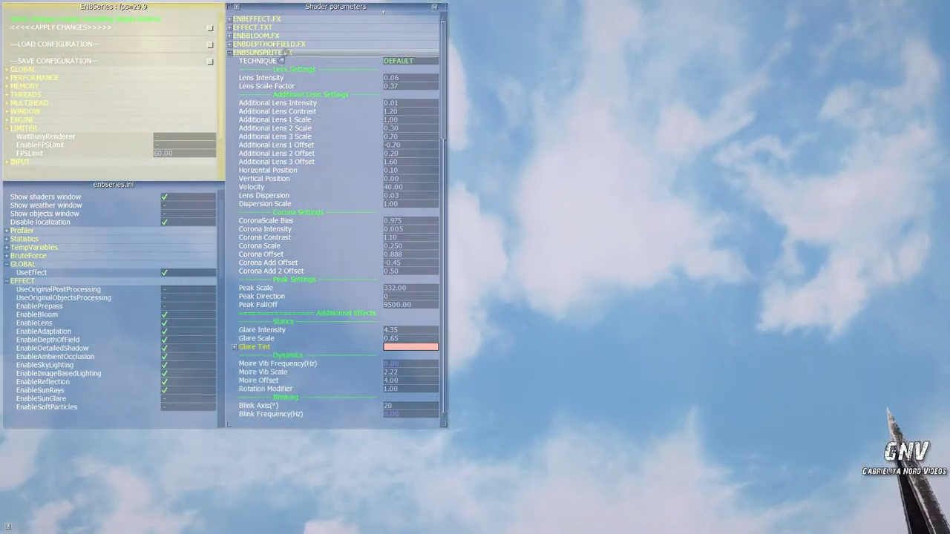
{"action": "left_click", "coordinate": [284, 54]}
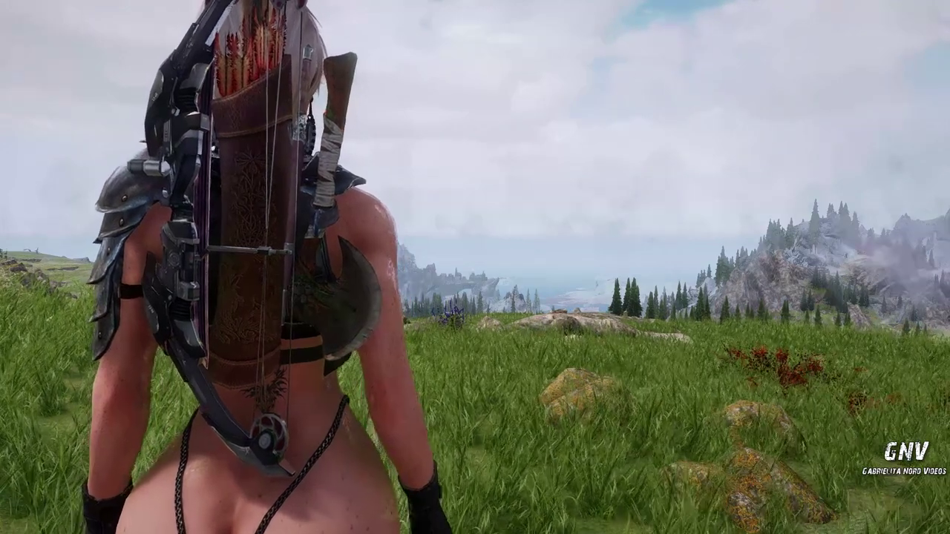
Open the Screenshot Hotkeys entry in Skyrim's mod configuration
{"action": "key", "text": "Escape"}
{"action": "left_click", "coordinate": [249, 333]}
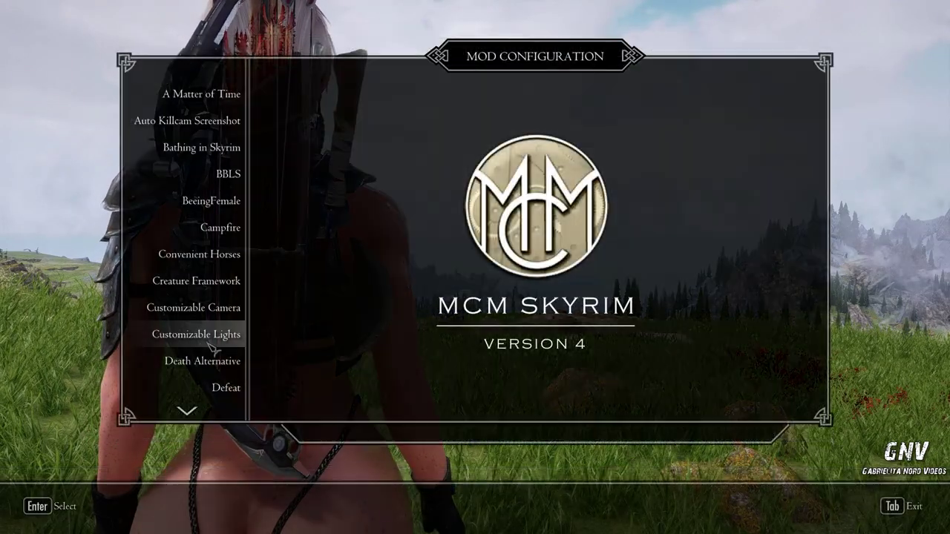
{"action": "scroll", "coordinate": [210, 359], "scroll_direction": "down", "scroll_amount": 4}
{"action": "scroll", "coordinate": [210, 359], "scroll_direction": "down", "scroll_amount": 16}
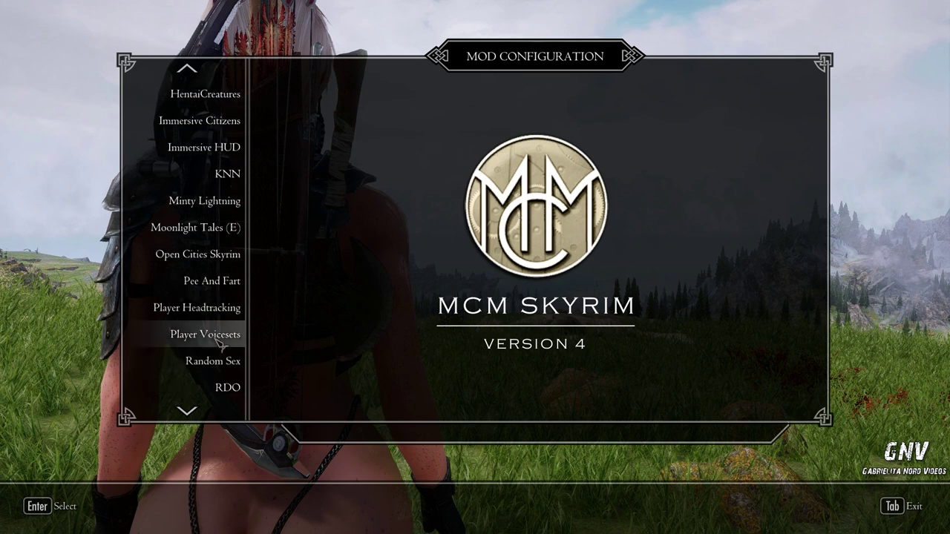
{"action": "scroll", "coordinate": [221, 335], "scroll_direction": "down", "scroll_amount": 5}
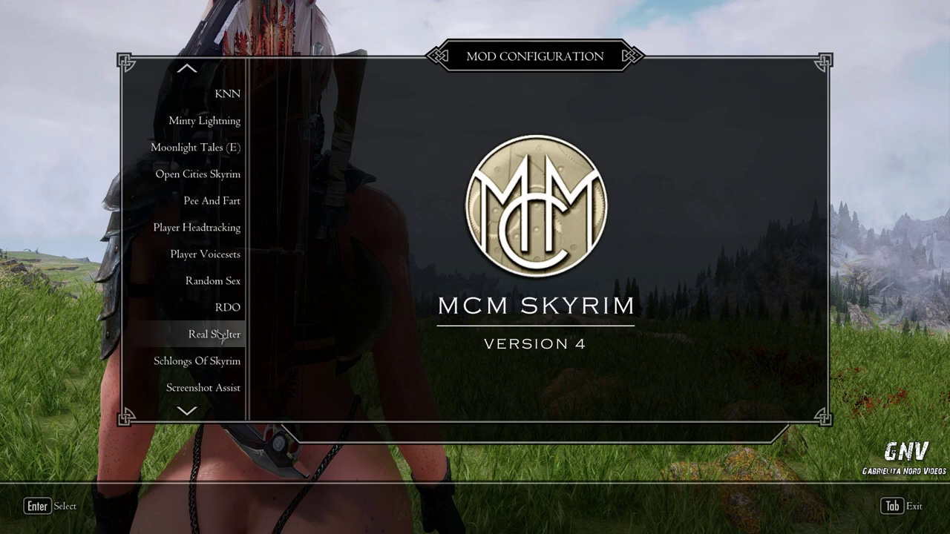
{"action": "left_click", "coordinate": [235, 362]}
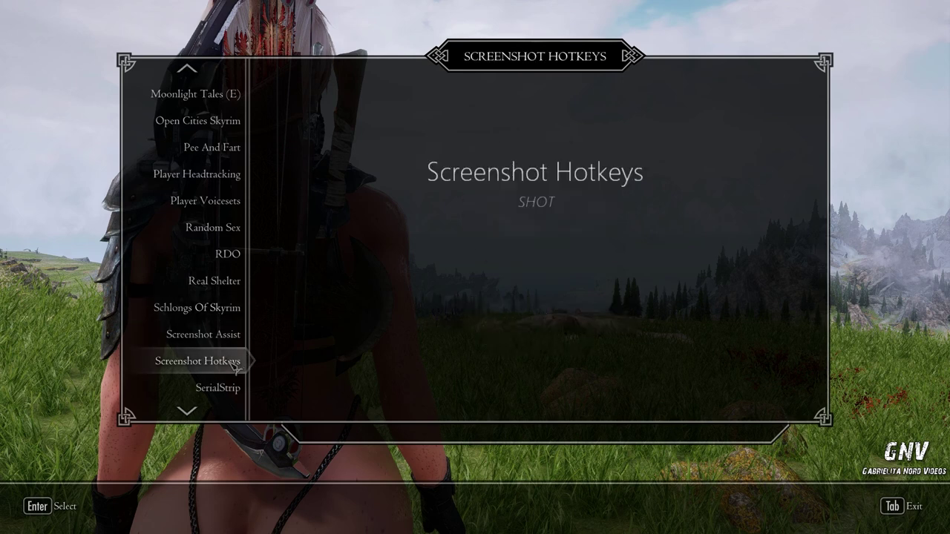
Review the Configuration and Activation pages of Screenshot Hotkeys, including the free camera hotkeys, and return to the game
{"action": "left_click", "coordinate": [216, 134]}
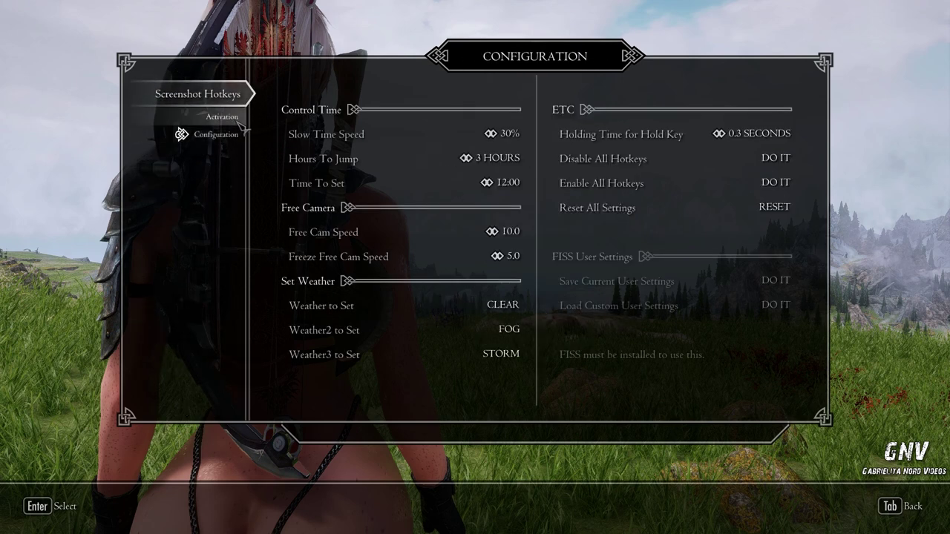
{"action": "left_click", "coordinate": [222, 116]}
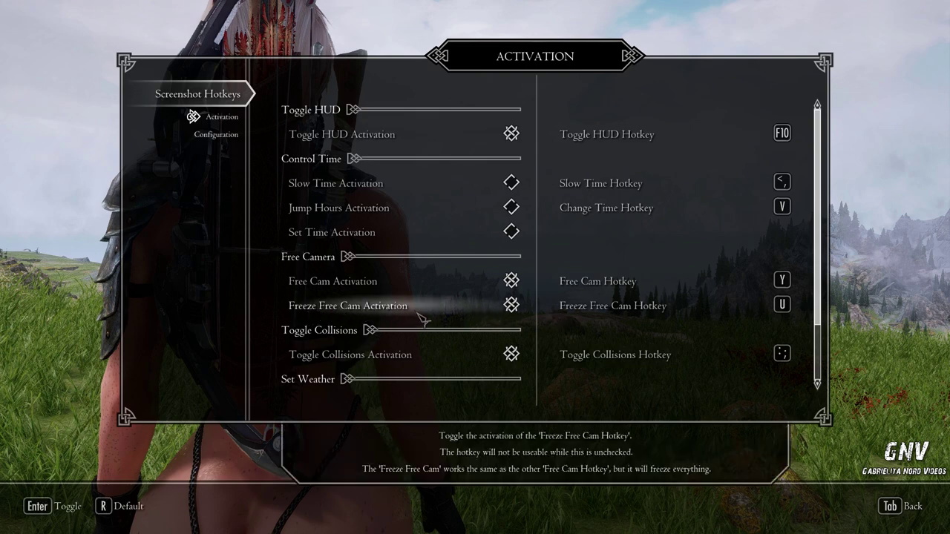
{"action": "key", "text": "Tab"}
{"action": "key", "text": "Tab"}
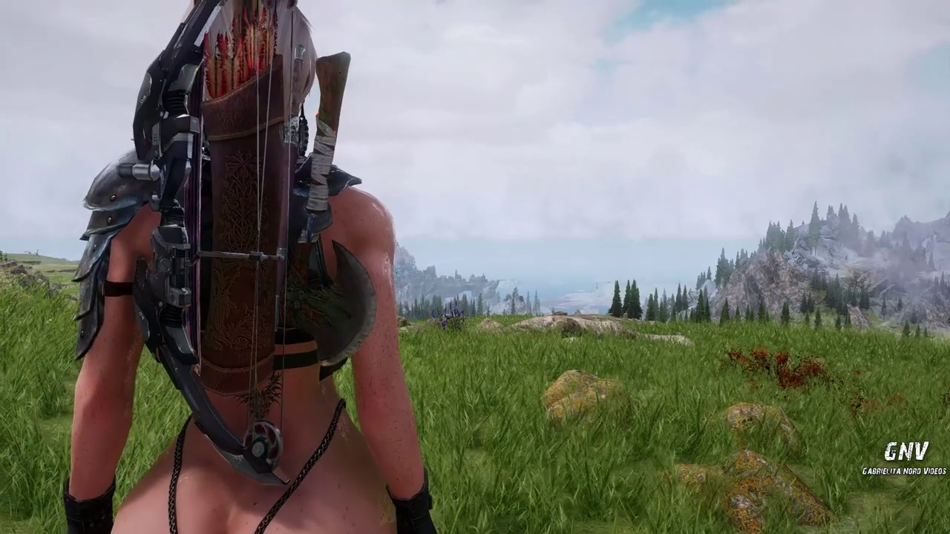
Show the ENBSeries editor, look through the enbseries.ini effect switches and collapse the EFFECT group
{"action": "key", "text": "shift+Return"}
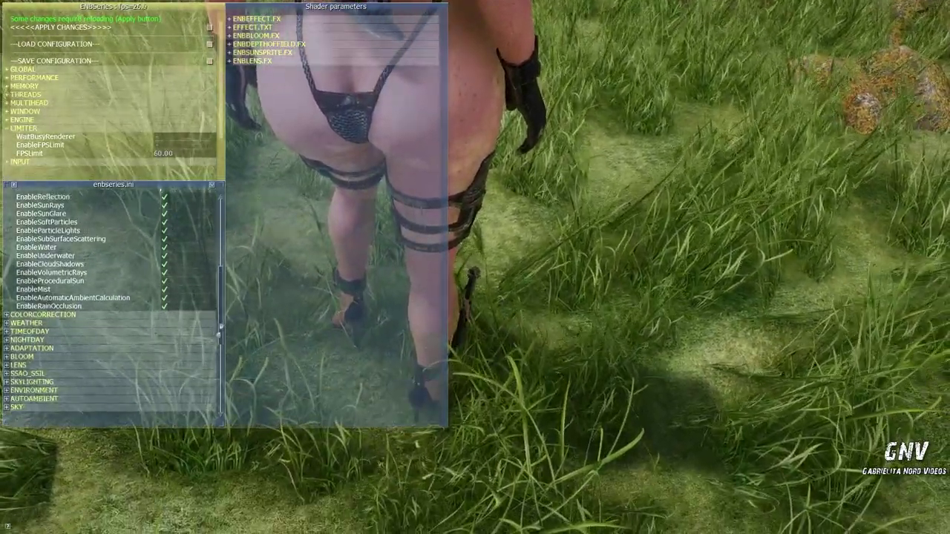
{"action": "scroll", "coordinate": [221, 319], "scroll_direction": "up", "scroll_amount": 4}
{"action": "scroll", "coordinate": [186, 274], "scroll_direction": "up", "scroll_amount": 1}
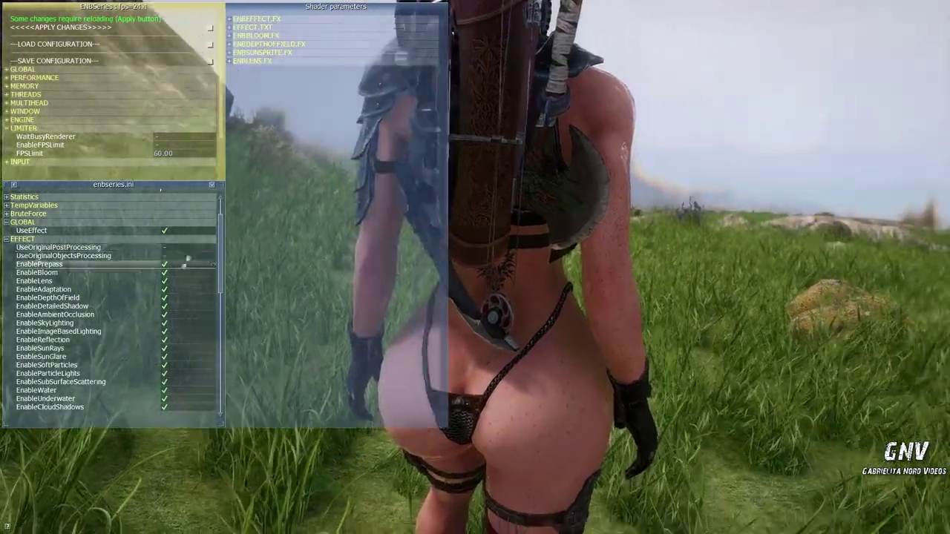
{"action": "scroll", "coordinate": [160, 189], "scroll_direction": "up", "scroll_amount": 3}
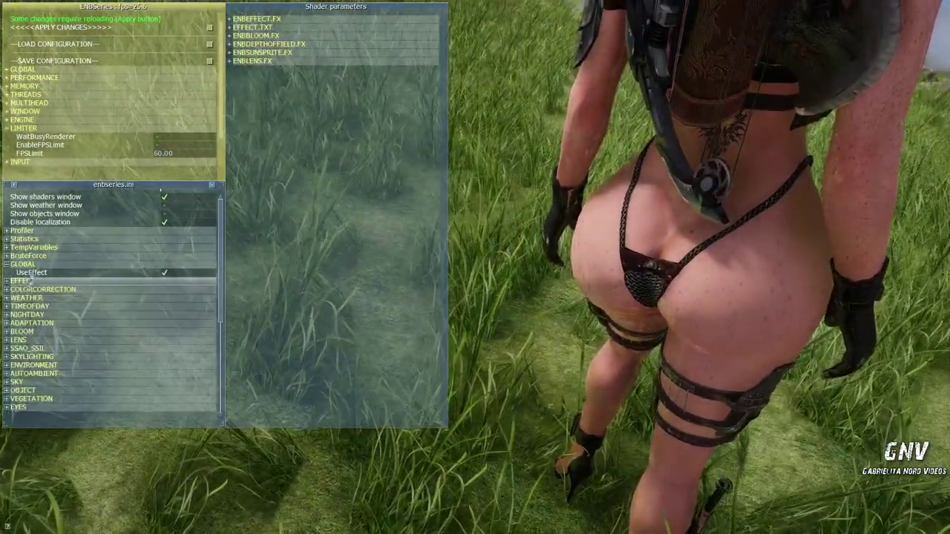
{"action": "left_click", "coordinate": [22, 280]}
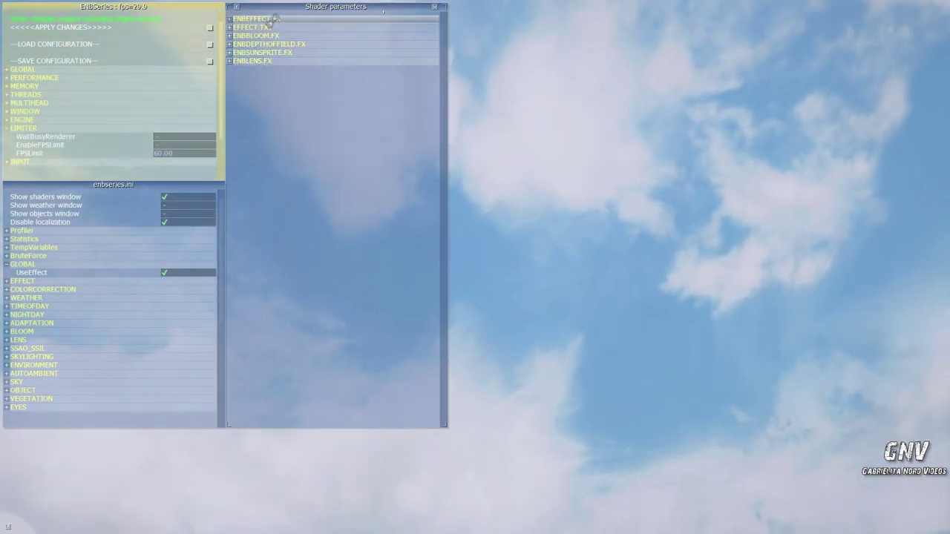
Enable the letterbox in the ENBEFFECT.FX shader parameters with a Letterbox Size of 11.00 and apply the changes
{"action": "left_click", "coordinate": [273, 18]}
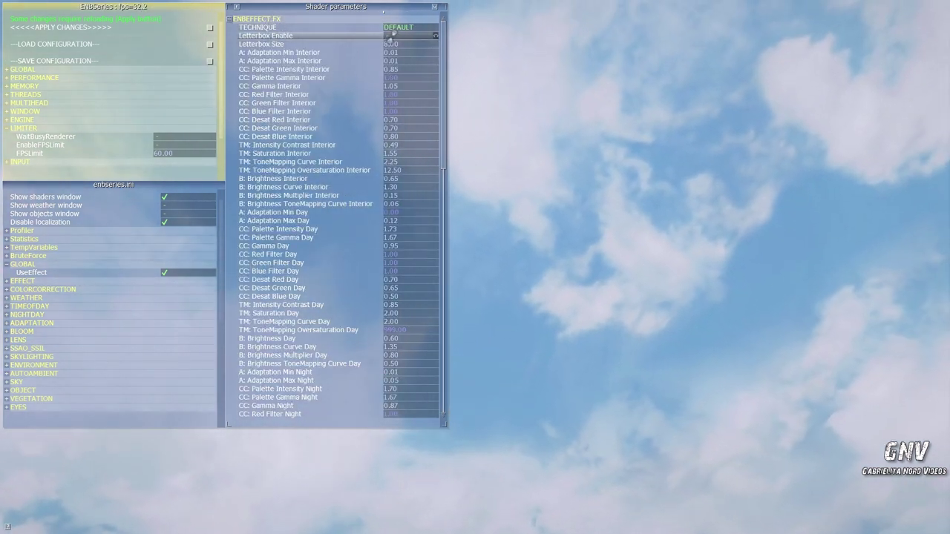
{"action": "left_click", "coordinate": [387, 36]}
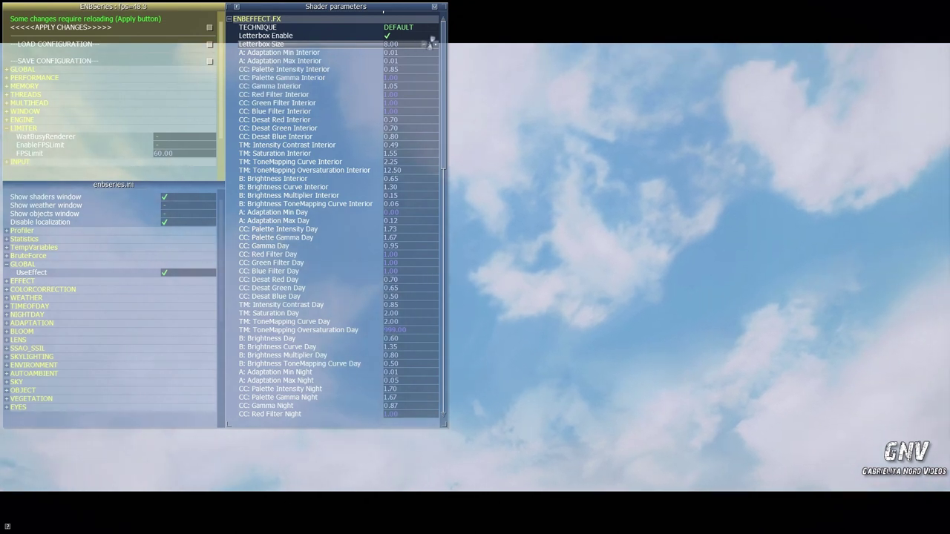
{"action": "left_click", "coordinate": [432, 42]}
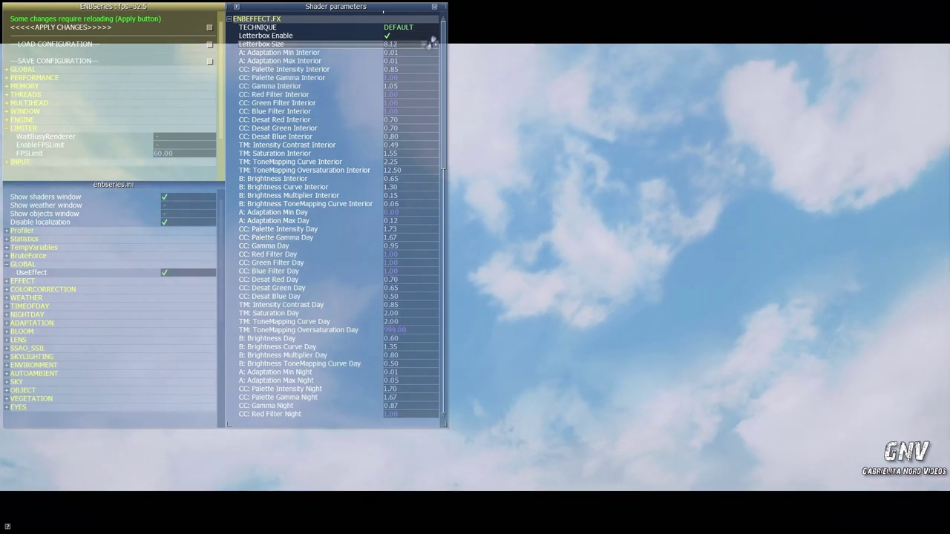
{"action": "left_click", "coordinate": [432, 43]}
{"action": "left_click", "coordinate": [432, 42]}
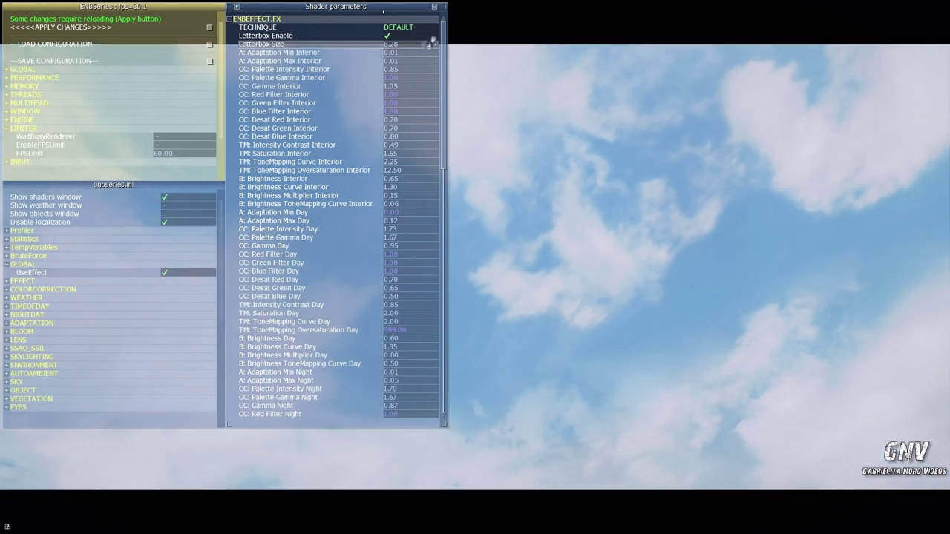
{"action": "left_click", "coordinate": [432, 42]}
{"action": "left_click", "coordinate": [432, 42]}
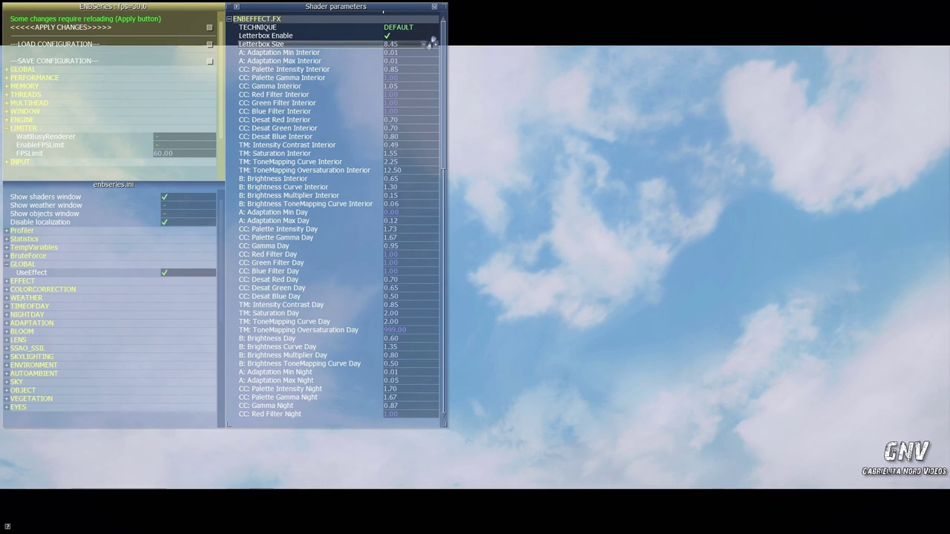
{"action": "left_click", "coordinate": [432, 42]}
{"action": "left_click", "coordinate": [432, 43]}
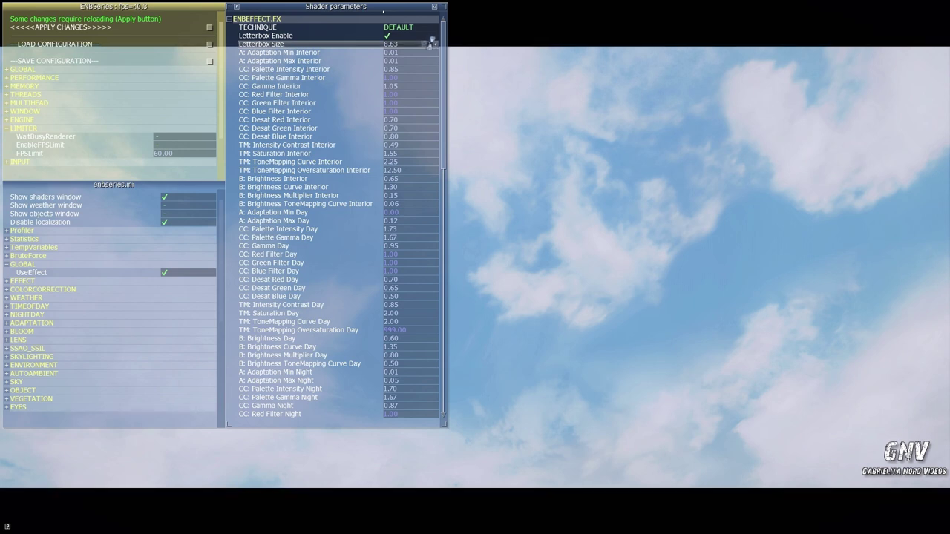
{"action": "left_click", "coordinate": [432, 43]}
{"action": "left_click", "coordinate": [432, 43]}
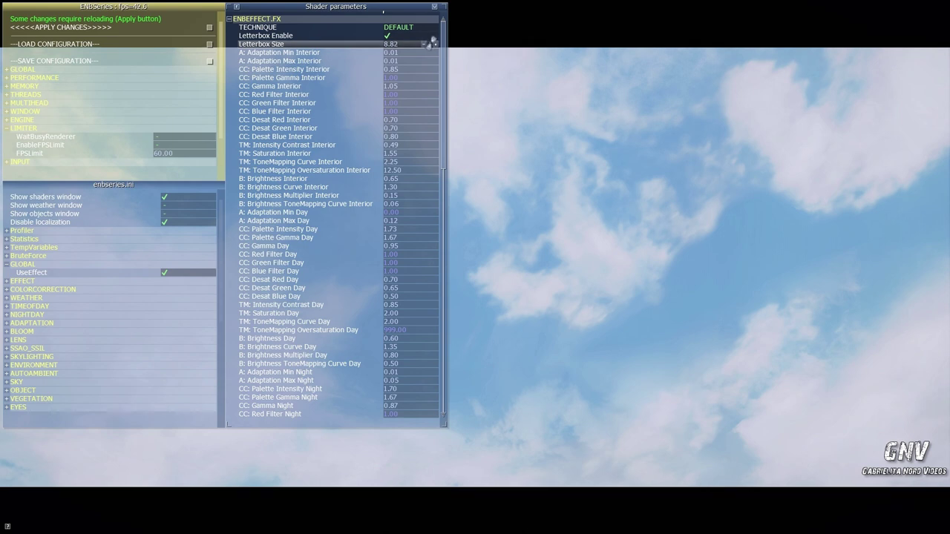
{"action": "left_click", "coordinate": [431, 43]}
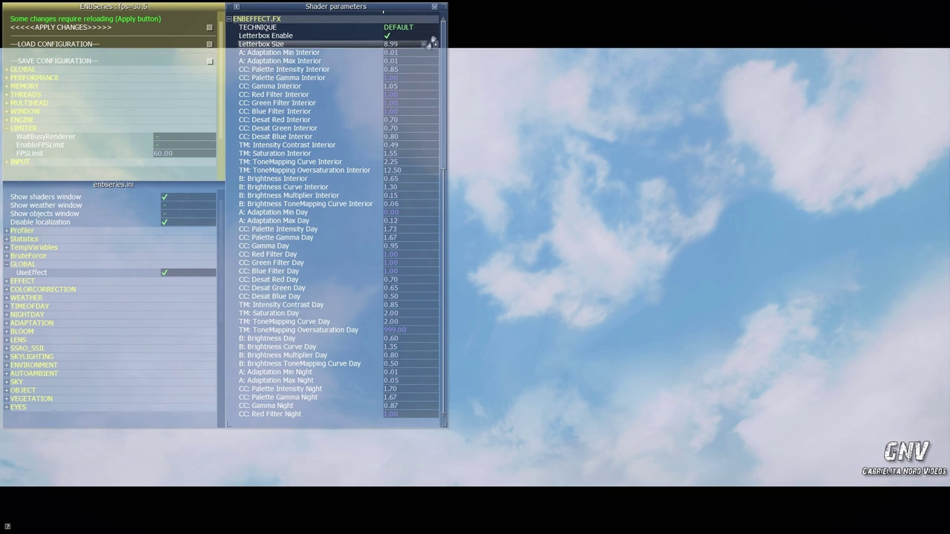
{"action": "left_click", "coordinate": [432, 42]}
{"action": "left_click", "coordinate": [432, 42]}
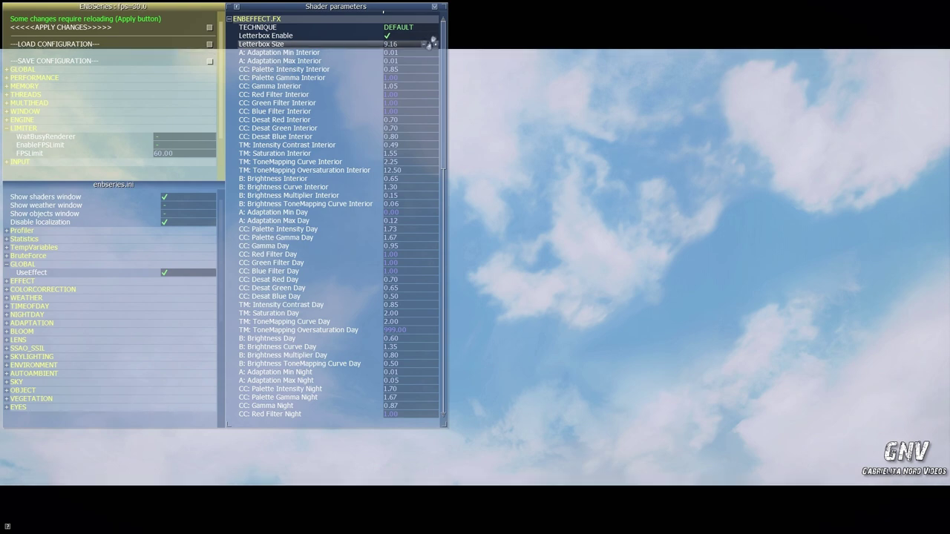
{"action": "left_click", "coordinate": [432, 42]}
{"action": "left_click", "coordinate": [432, 42]}
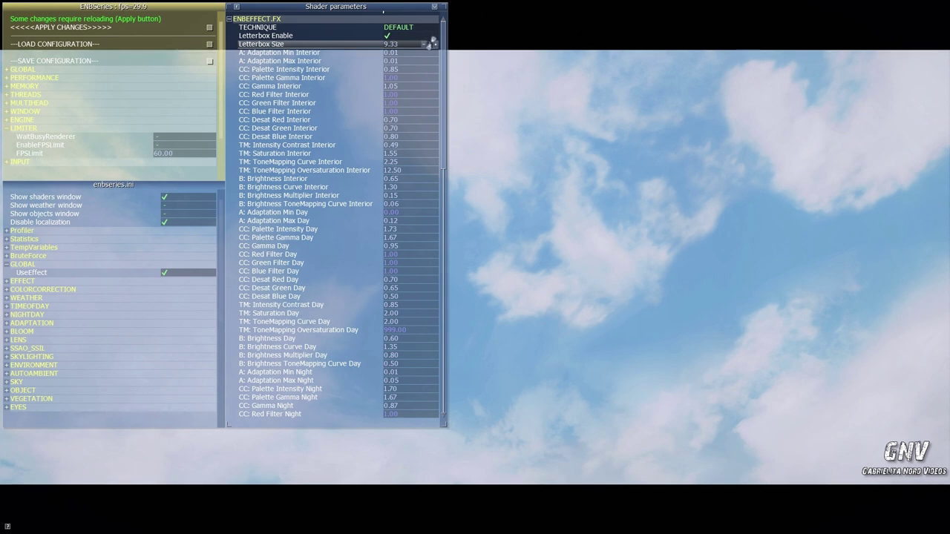
{"action": "left_click", "coordinate": [431, 43]}
{"action": "left_click", "coordinate": [432, 42]}
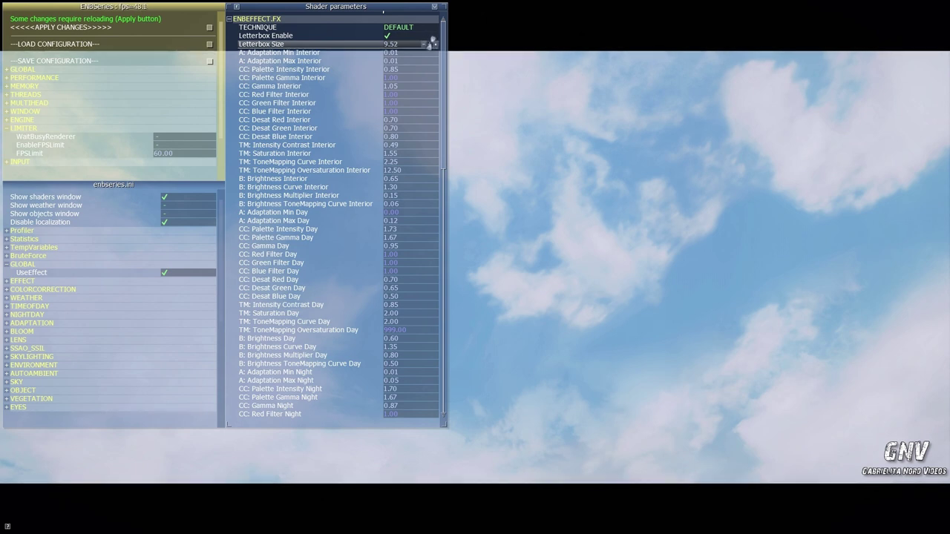
{"action": "left_click", "coordinate": [431, 43]}
{"action": "left_click", "coordinate": [432, 42]}
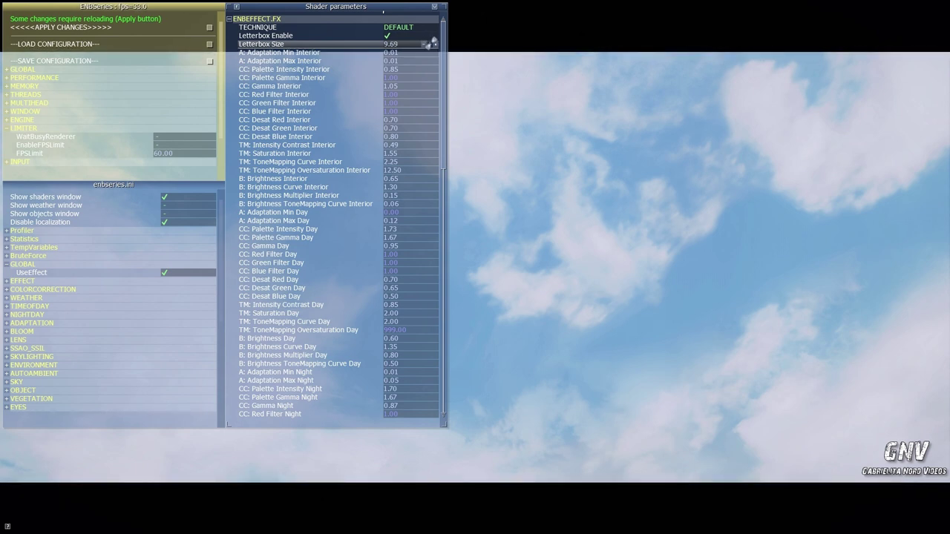
{"action": "left_click", "coordinate": [432, 43]}
{"action": "left_click", "coordinate": [432, 43]}
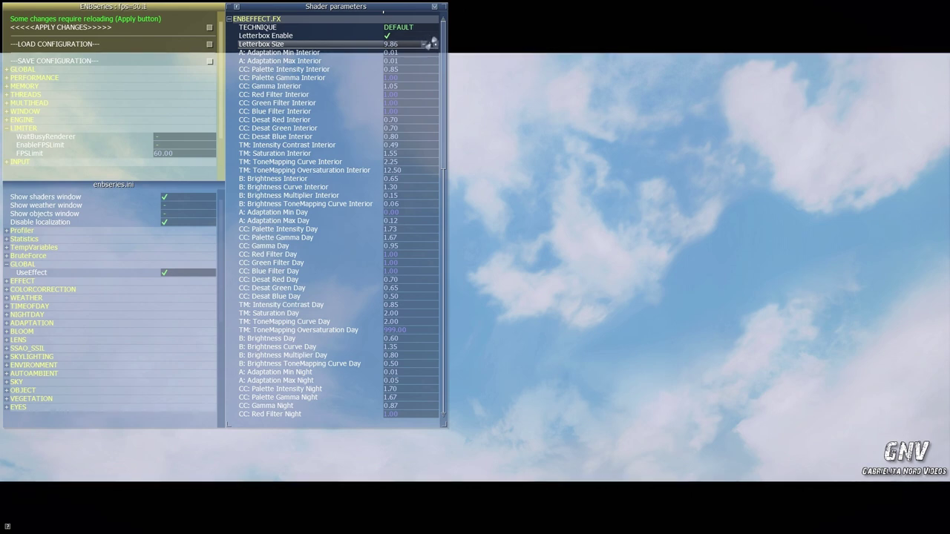
{"action": "left_click", "coordinate": [432, 42]}
{"action": "left_click", "coordinate": [432, 42]}
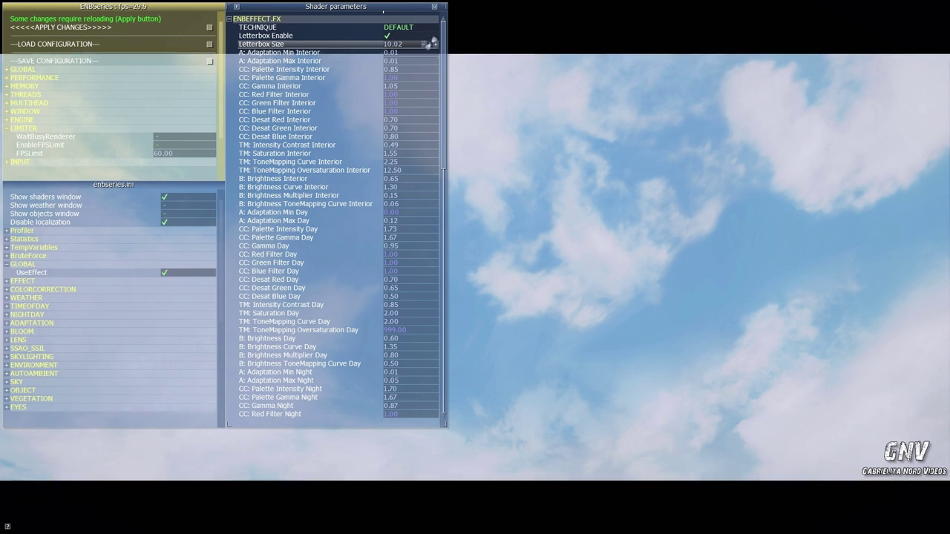
{"action": "left_click", "coordinate": [432, 42]}
{"action": "left_click", "coordinate": [432, 42]}
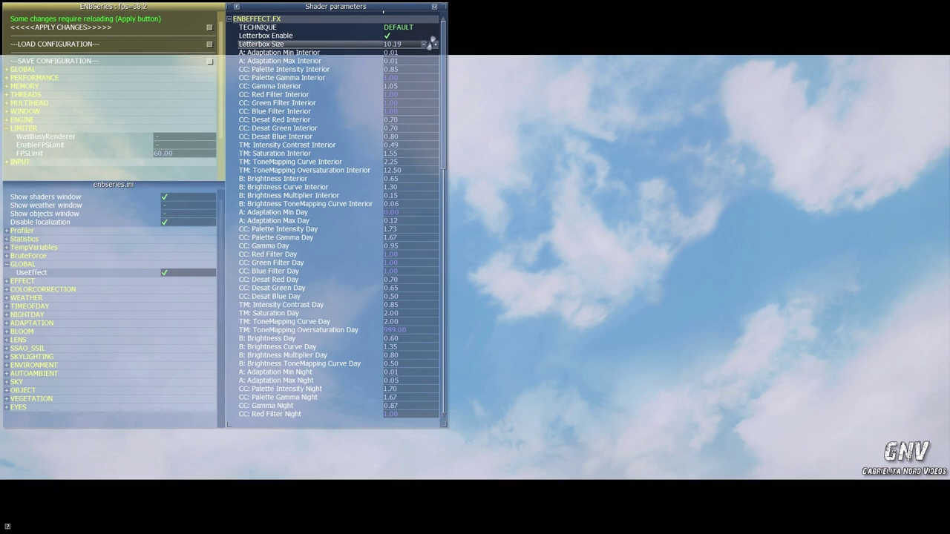
{"action": "left_click", "coordinate": [432, 42]}
{"action": "left_click", "coordinate": [432, 42]}
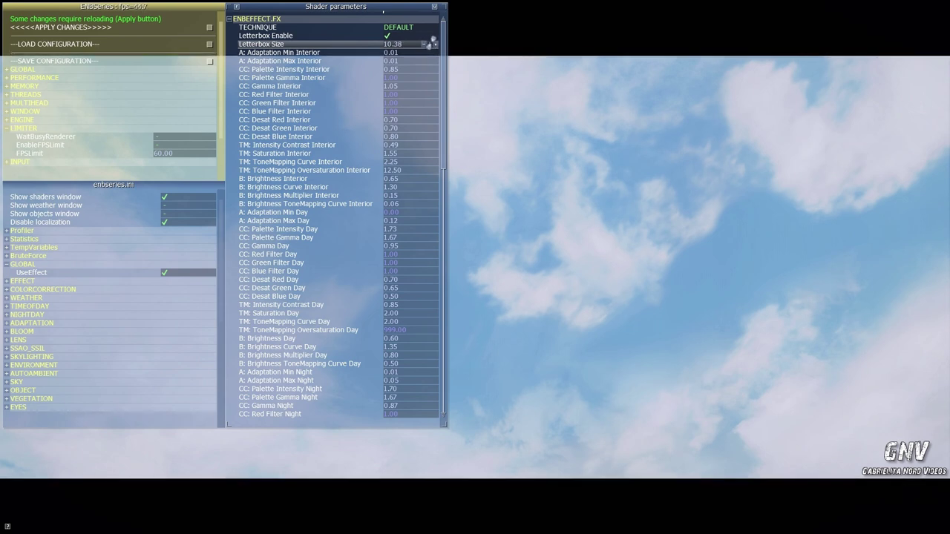
{"action": "left_click", "coordinate": [432, 42]}
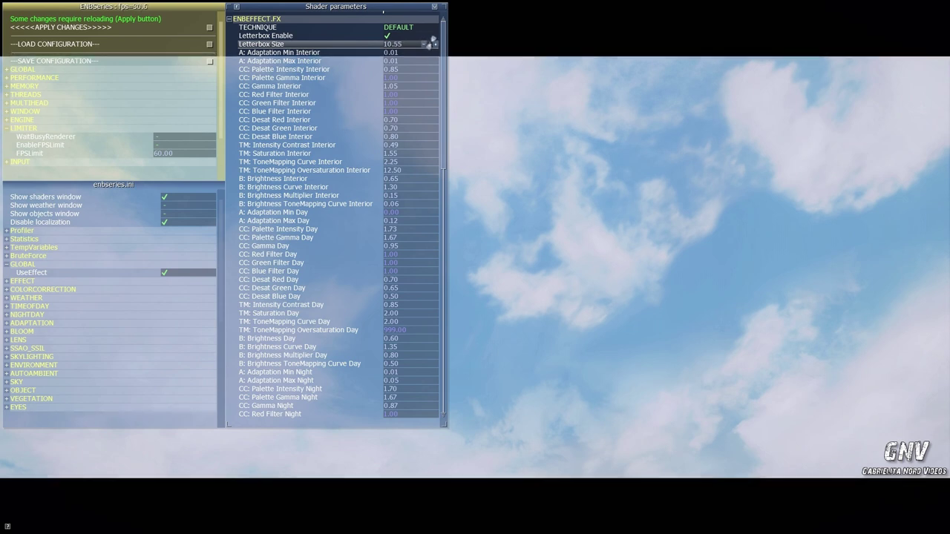
{"action": "left_click", "coordinate": [431, 42]}
{"action": "left_click", "coordinate": [432, 43]}
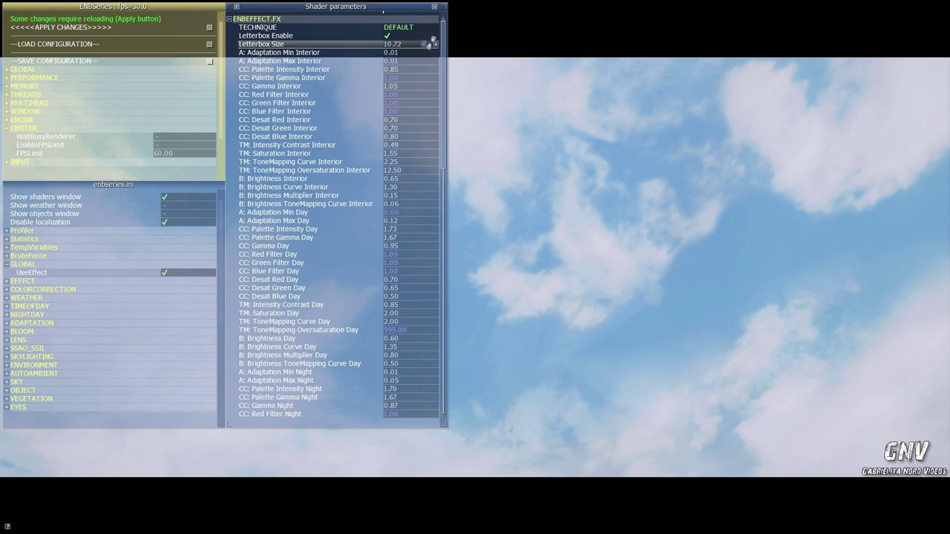
{"action": "left_click", "coordinate": [432, 42]}
{"action": "left_click", "coordinate": [432, 42]}
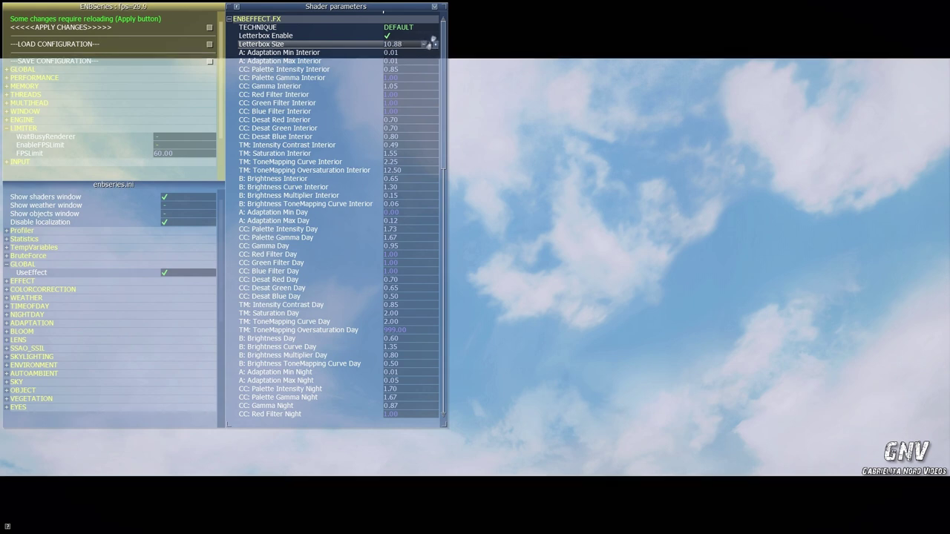
{"action": "left_click", "coordinate": [432, 43]}
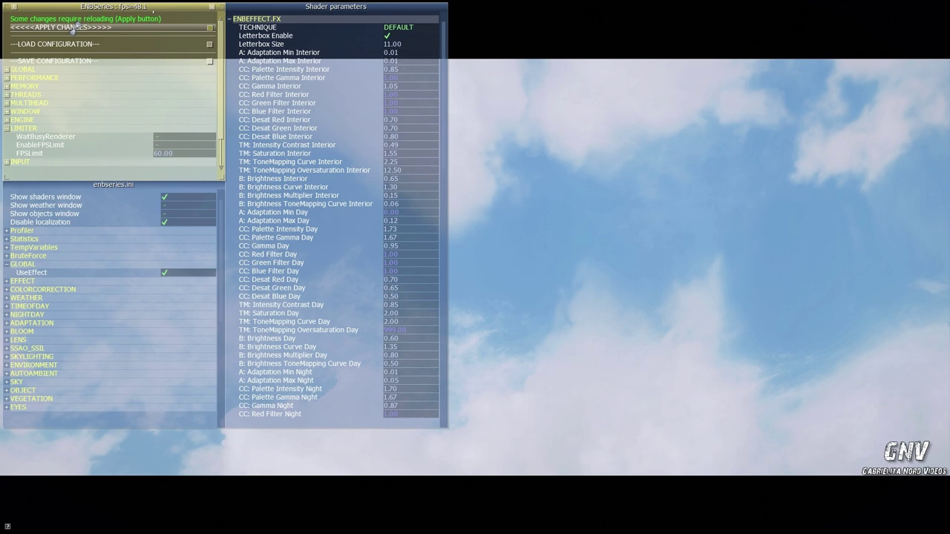
{"action": "left_click", "coordinate": [74, 27]}
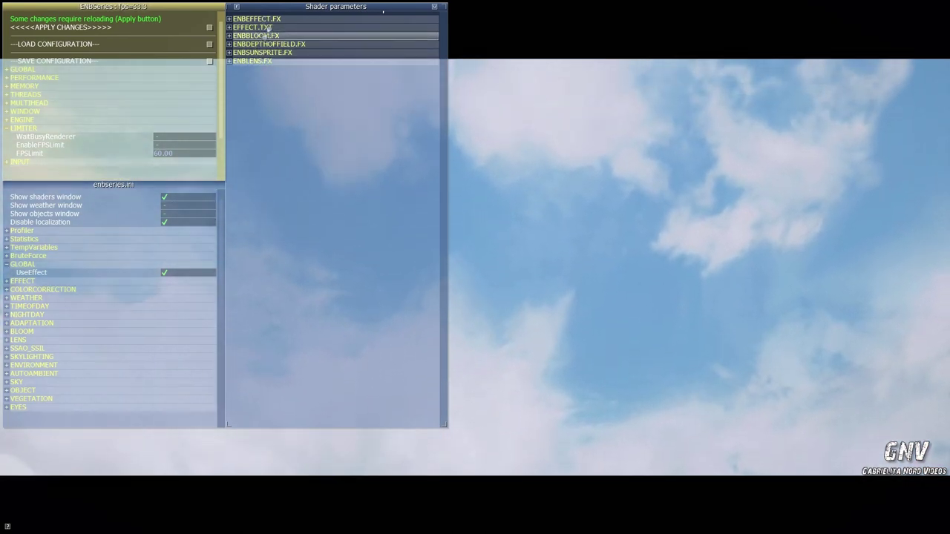
Look through the EFFECT.TXT shader parameters from the Kinematic Filter to the Splitscreen settings and collapse the group
{"action": "left_click", "coordinate": [259, 27]}
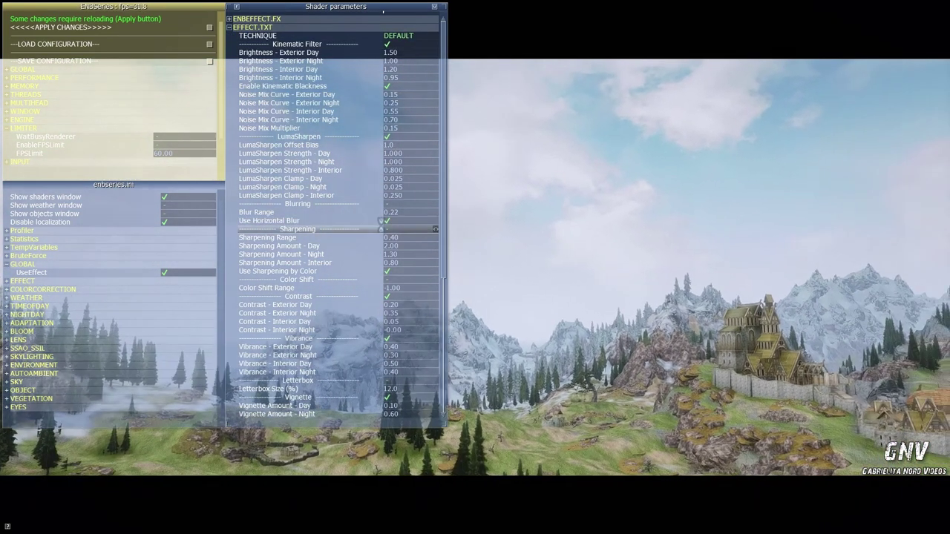
{"action": "scroll", "coordinate": [431, 223], "scroll_direction": "down", "scroll_amount": 4}
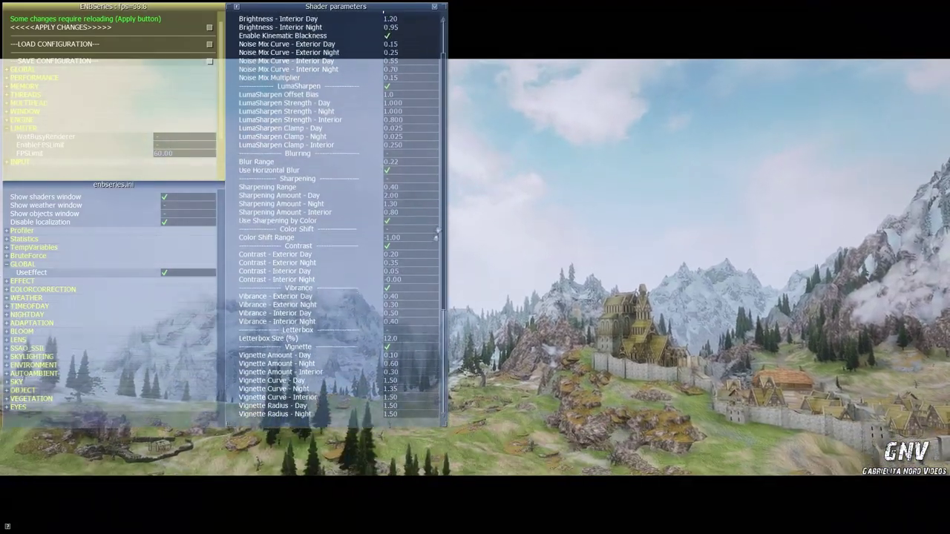
{"action": "scroll", "coordinate": [435, 261], "scroll_direction": "down", "scroll_amount": 4}
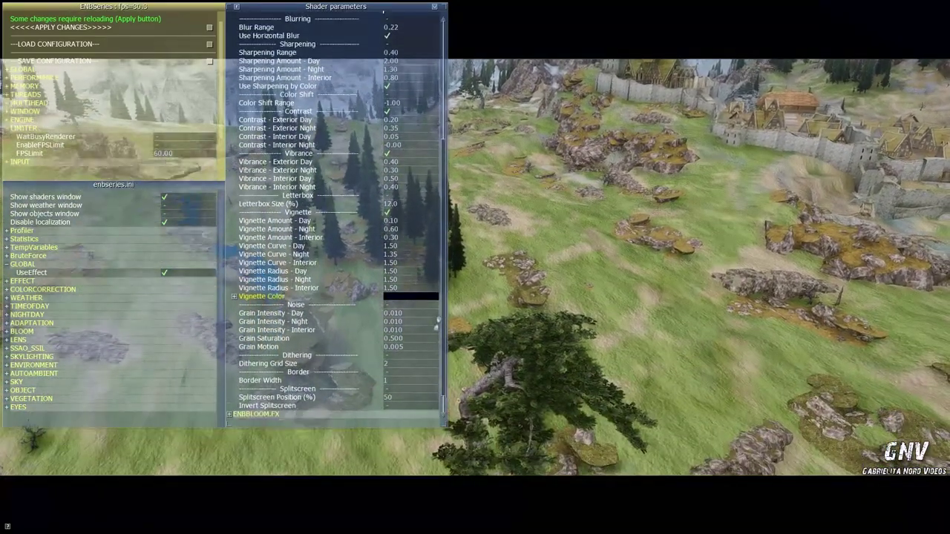
{"action": "scroll", "coordinate": [434, 326], "scroll_direction": "up", "scroll_amount": 8}
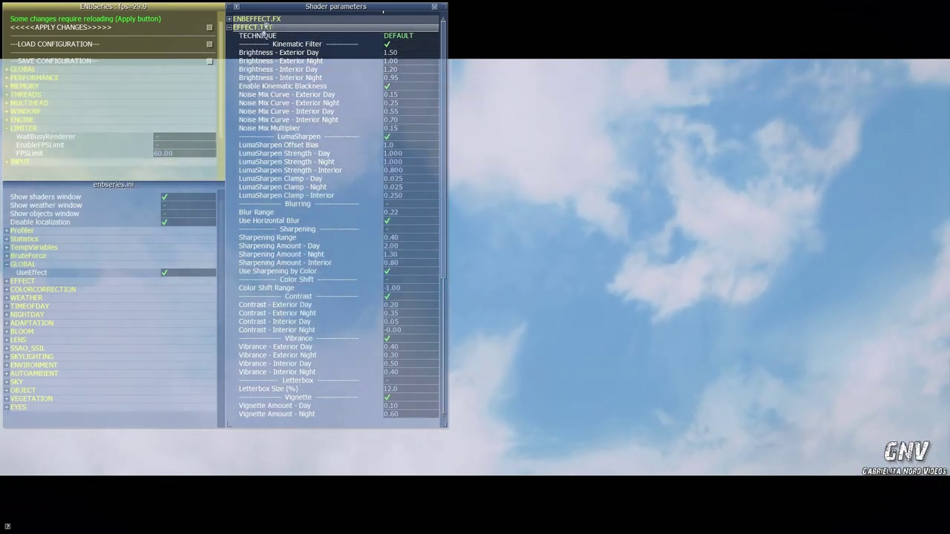
{"action": "left_click", "coordinate": [264, 27]}
Check the ENBBLOOM.FX technique and the ENBLENS.FX sprite parameters, collapsing each shader group after viewing it
{"action": "left_click", "coordinate": [264, 36]}
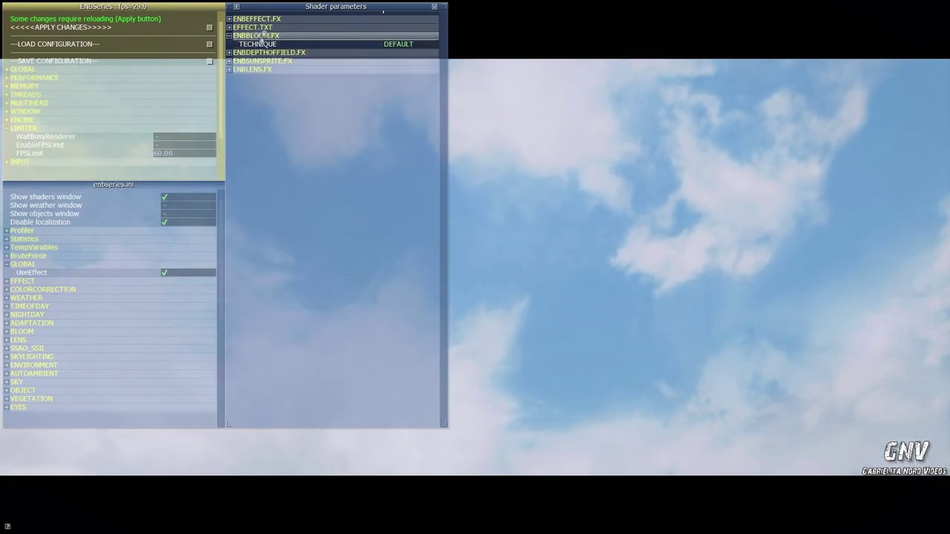
{"action": "left_click", "coordinate": [263, 35]}
{"action": "left_click", "coordinate": [256, 59]}
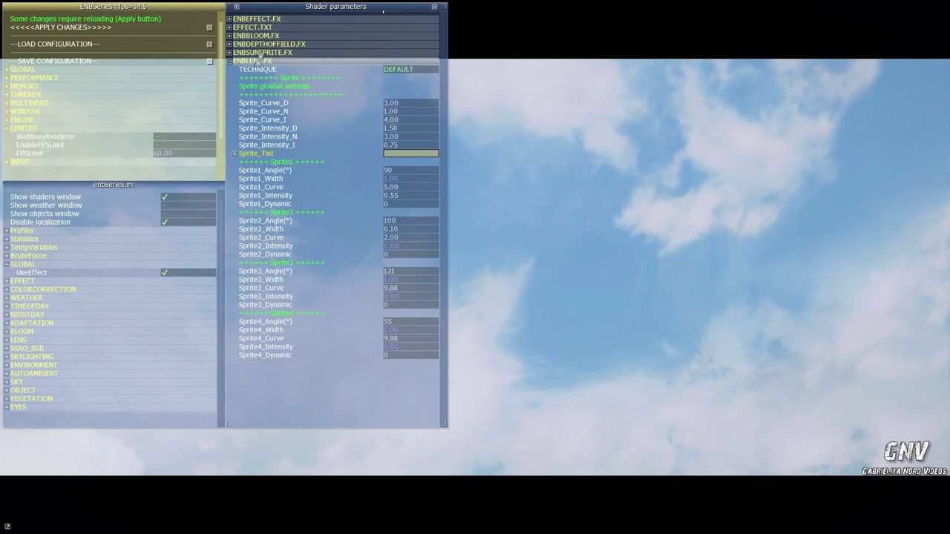
{"action": "left_click", "coordinate": [256, 59]}
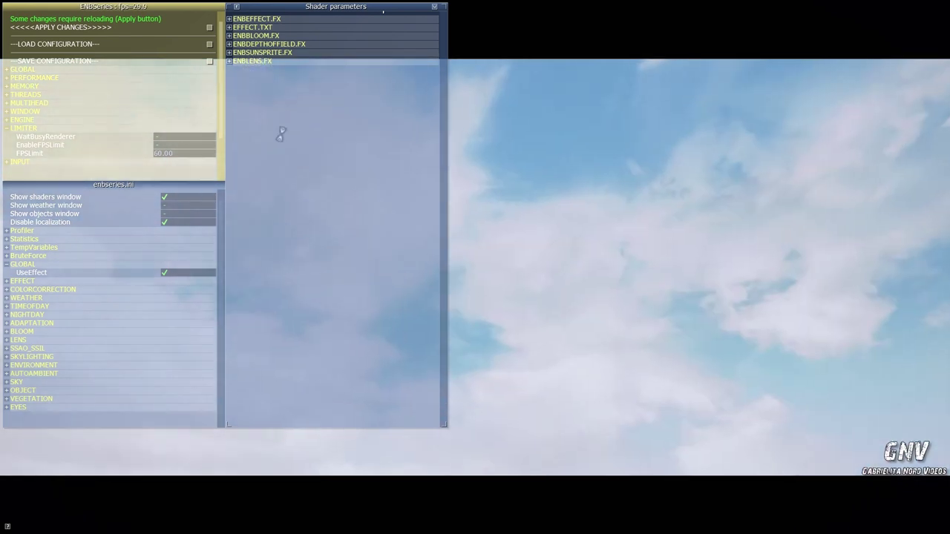